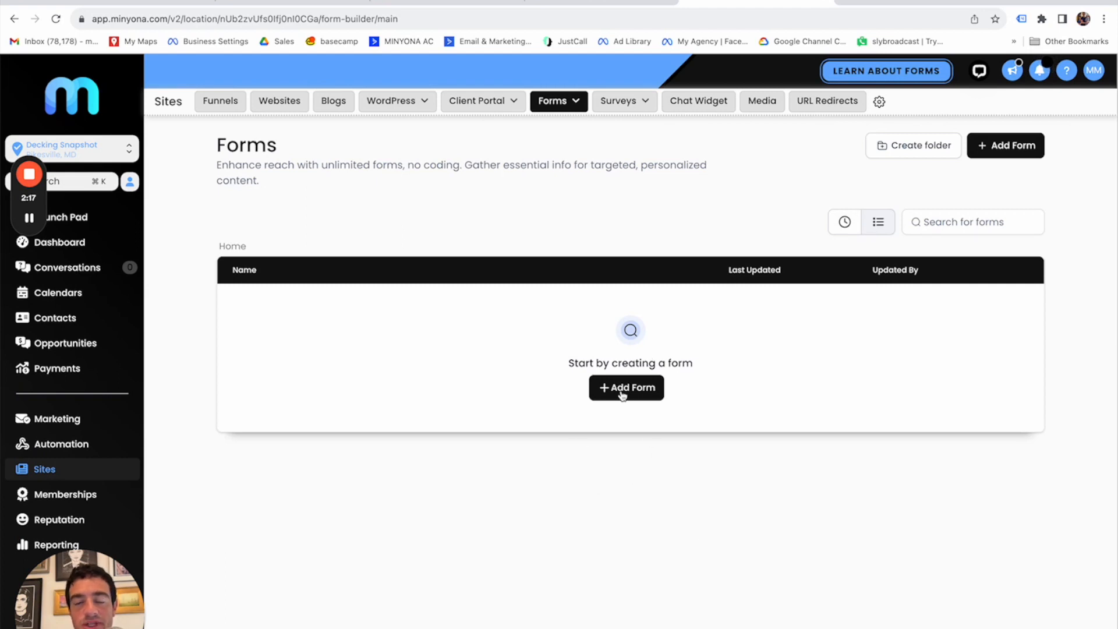
- Create a blank form and add a Full Name field with an Email field below it
left_click(618, 100)
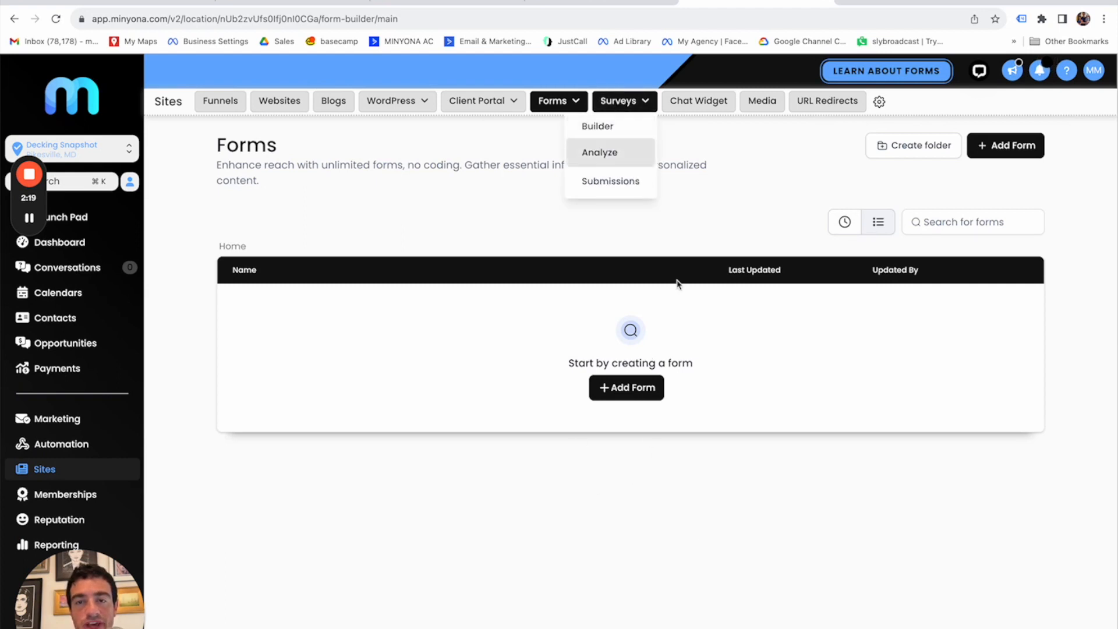
left_click(631, 396)
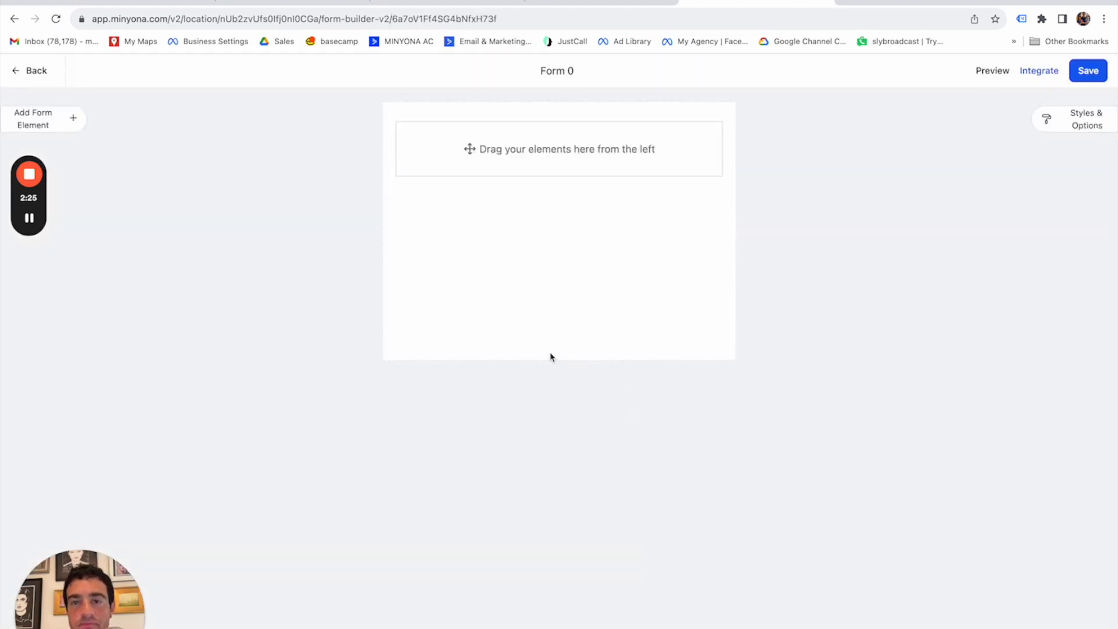
left_click(72, 121)
left_click_drag(42, 209, 46, 431)
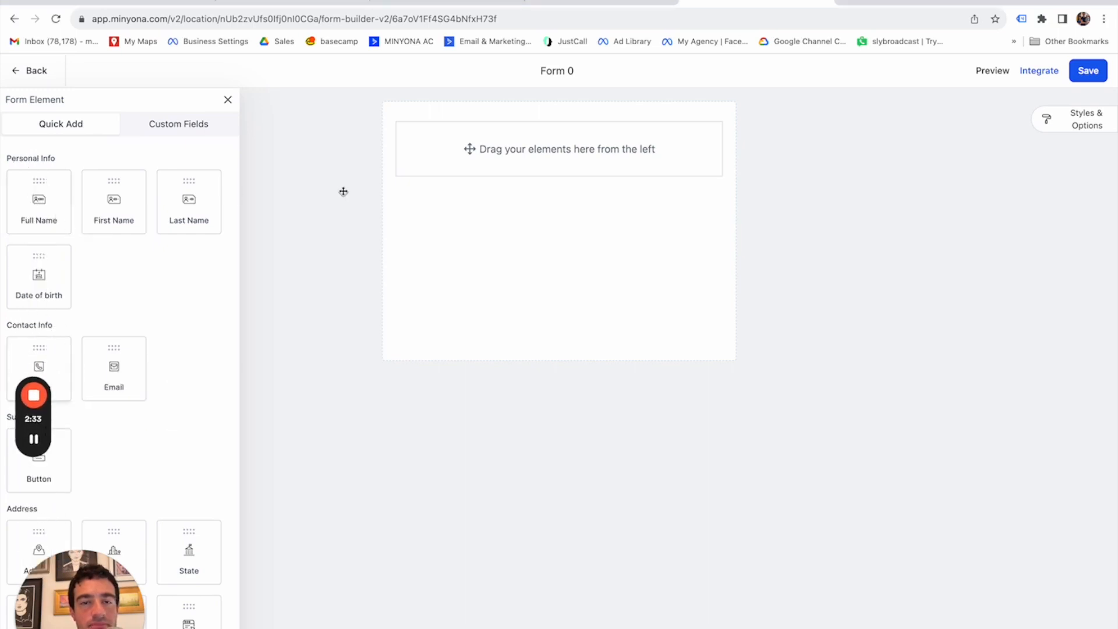
left_click_drag(60, 194, 518, 172)
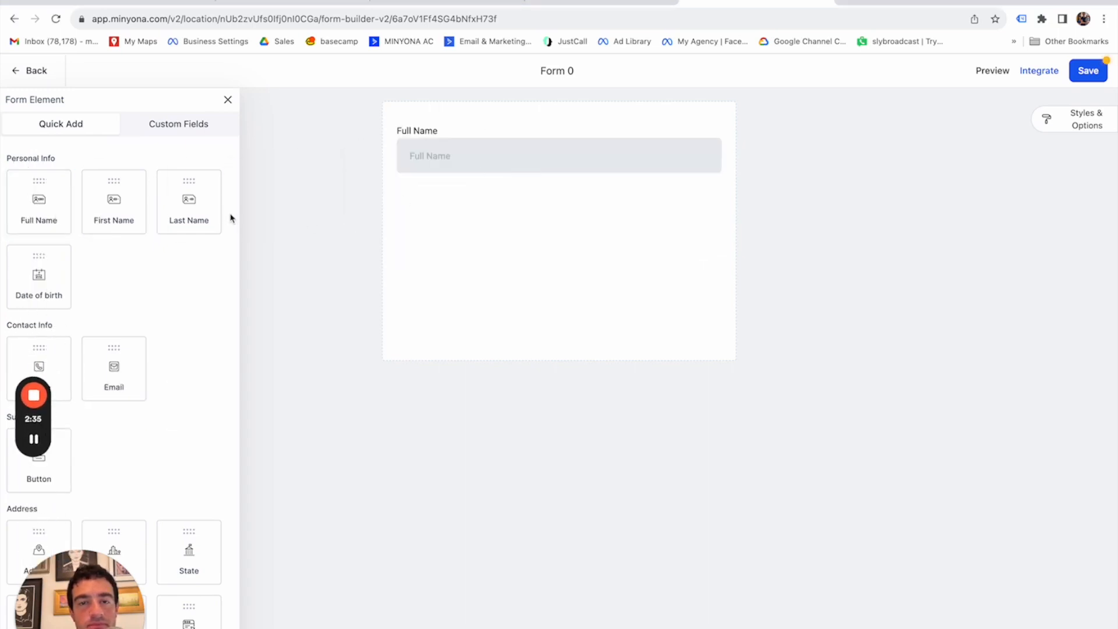
left_click_drag(111, 377, 501, 208)
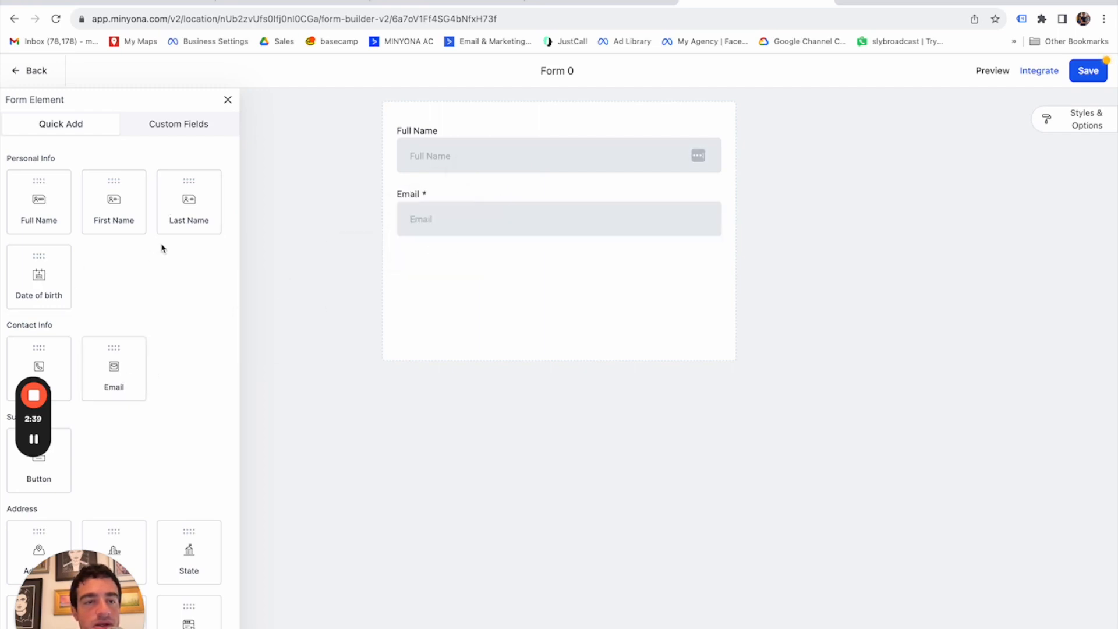
- Add a Phone field between Full Name and Email, and delete the terms and conditions checkbox element
scroll(162, 247, "down", 3)
left_click_drag(57, 203, 505, 274)
left_click(555, 341)
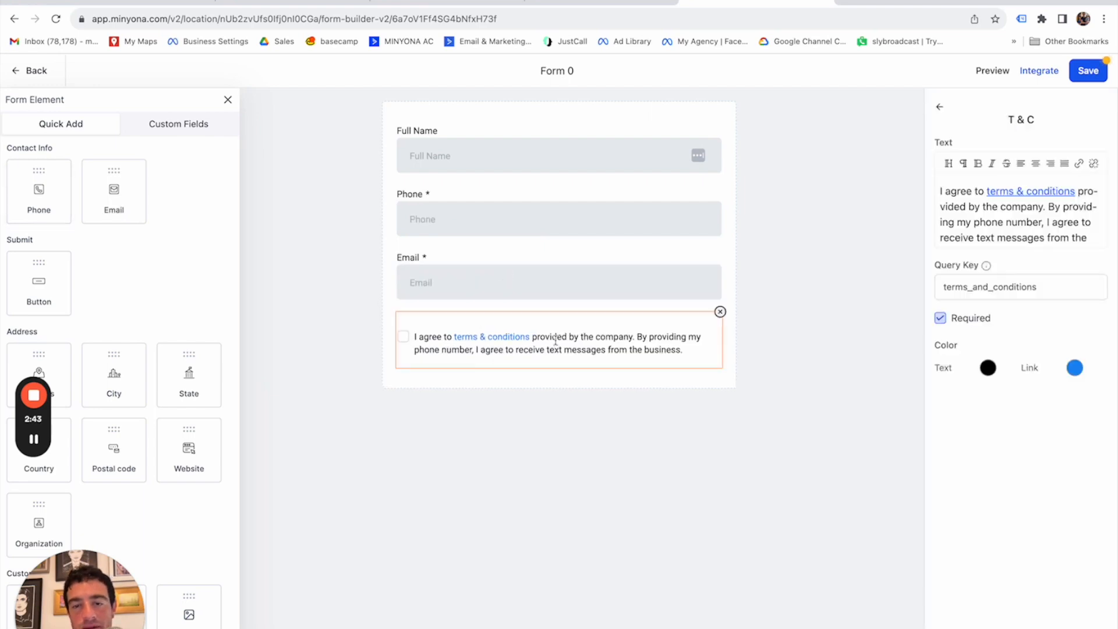
left_click(720, 314)
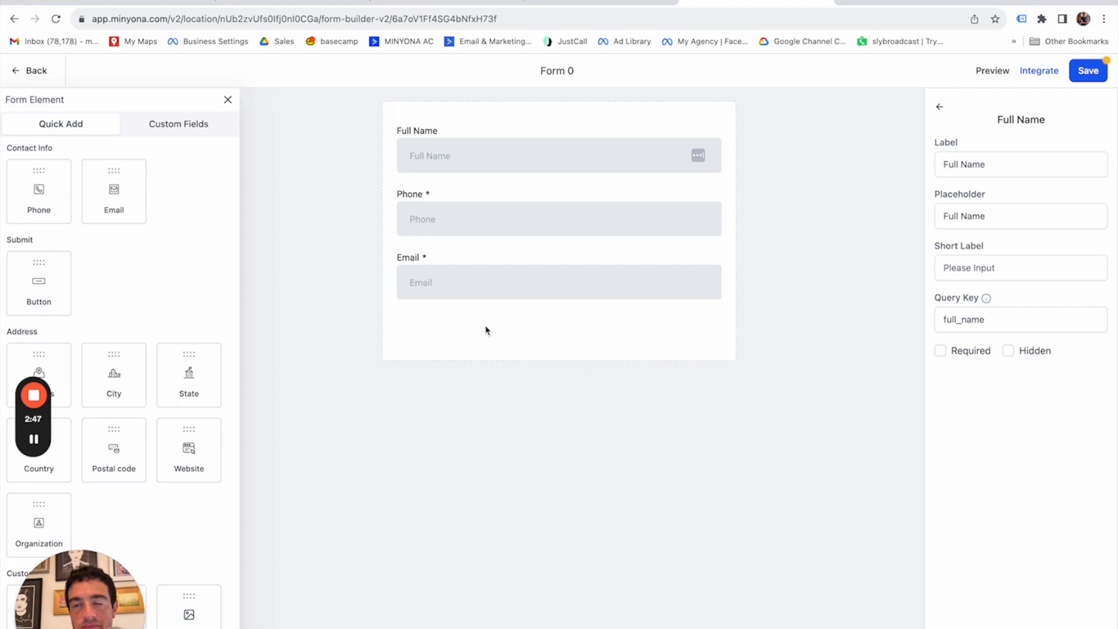
- Add a Text element to the form and place it below the Email field
scroll(113, 419, "down", 1)
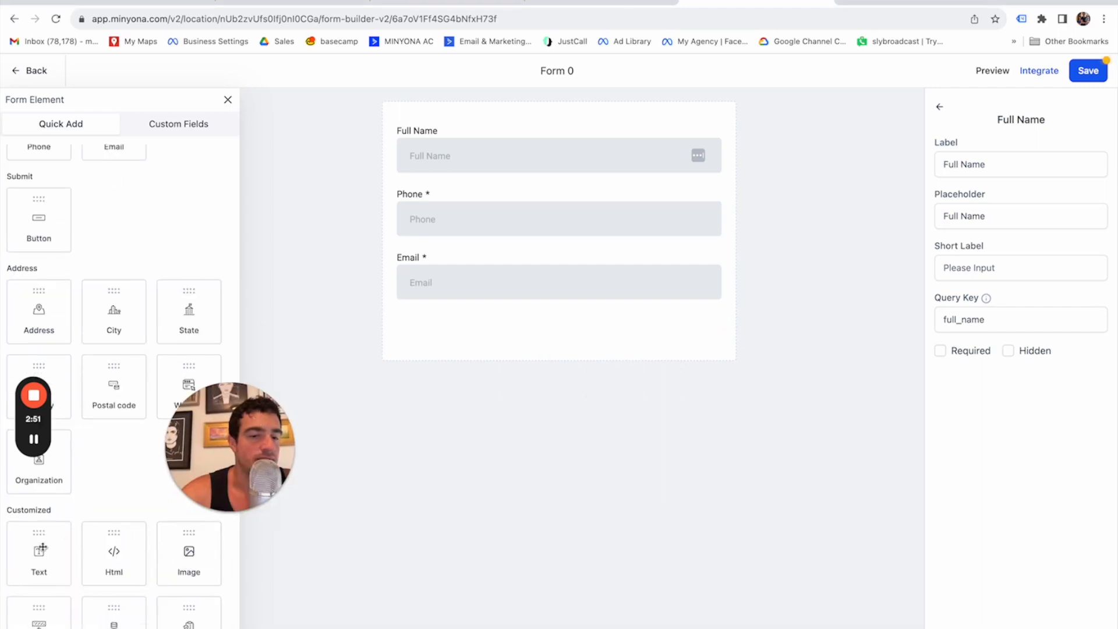
left_click_drag(38, 554, 443, 333)
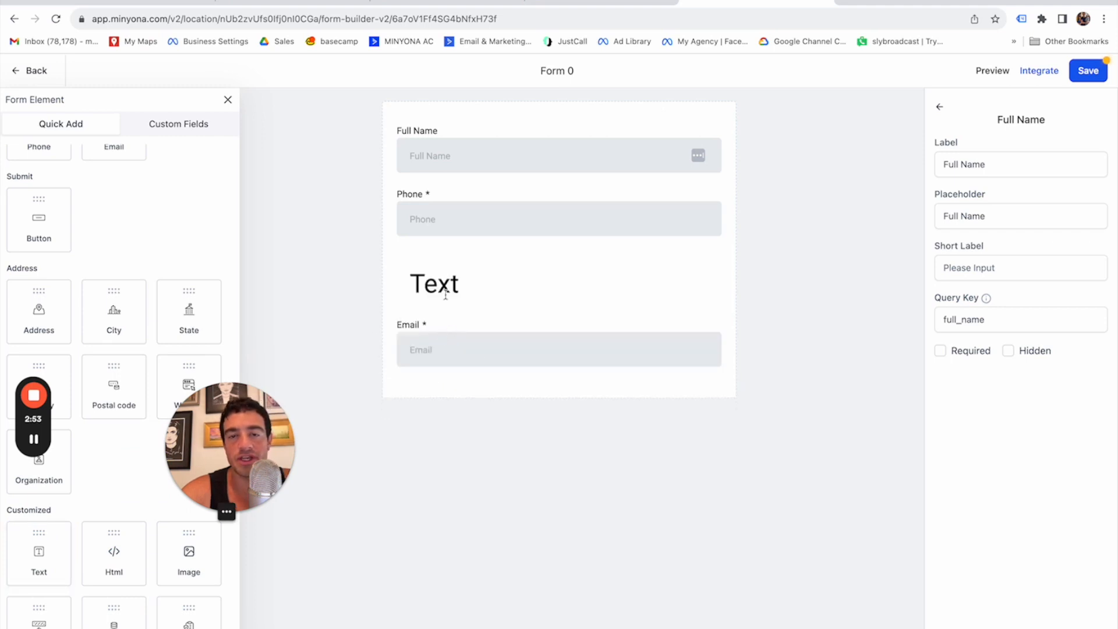
left_click_drag(443, 285, 444, 343)
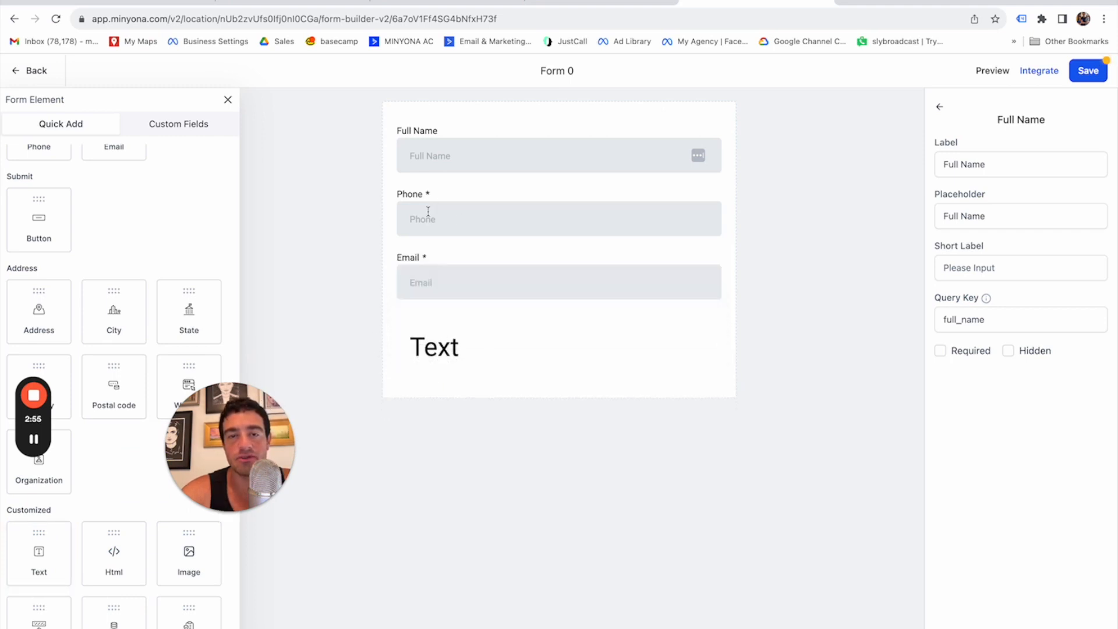
left_click_drag(220, 516, 103, 594)
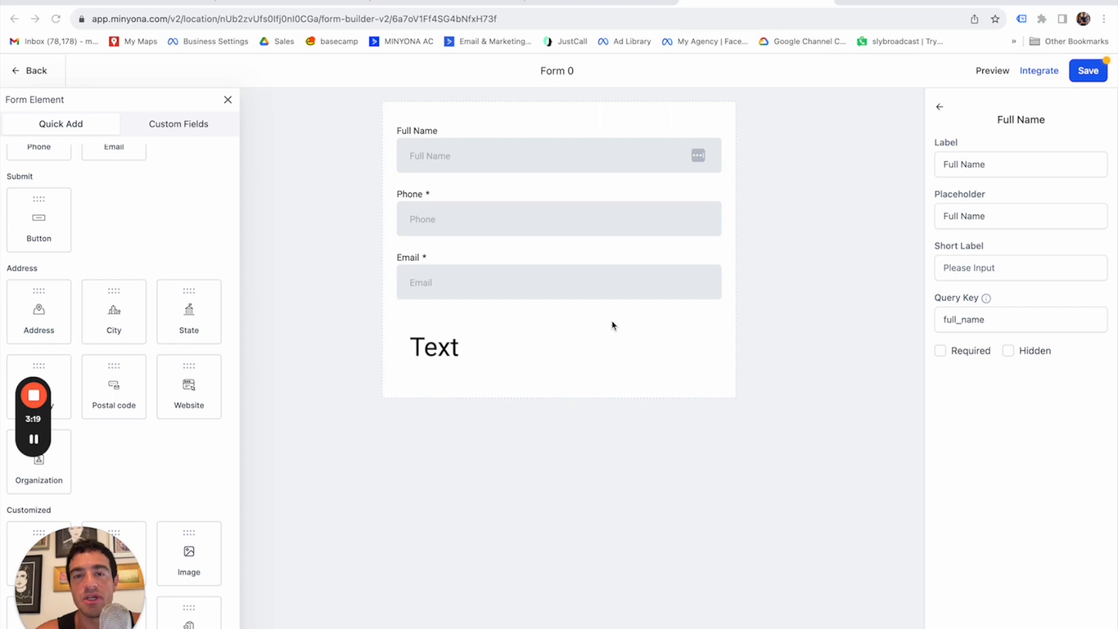
- Replace the Text element's content with "By clicking submit, you agree to receive email, text, and/or voice updates. Carrier fees may apply."
left_click(437, 349)
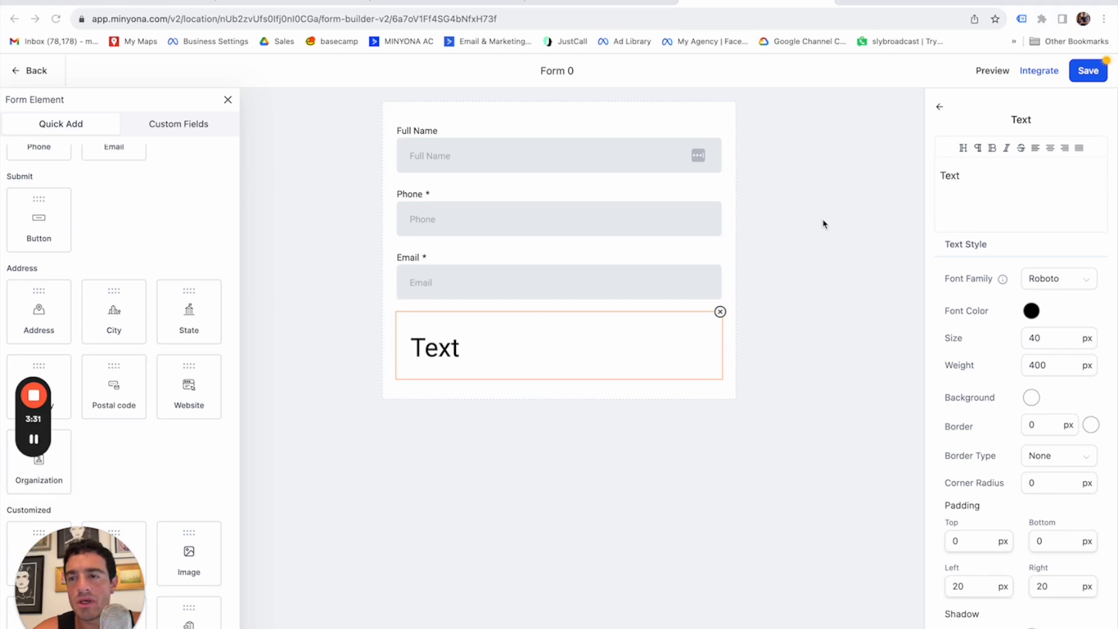
triple_click(1018, 179)
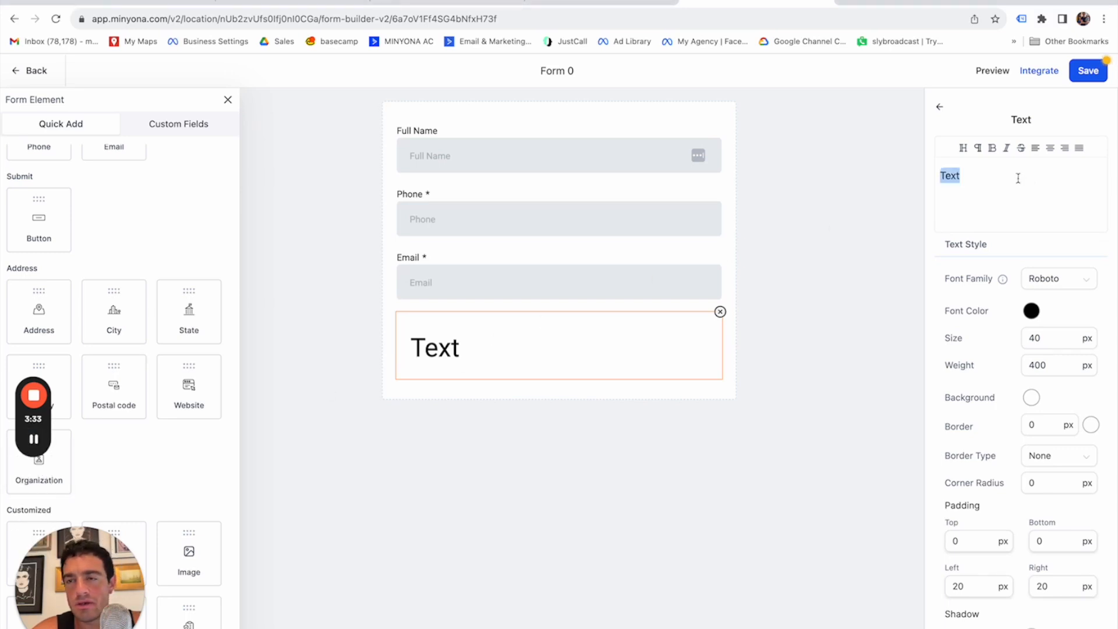
type("By clicking submit, you agree to receive email, text, and/or voice updates. Carrier fees may apply.")
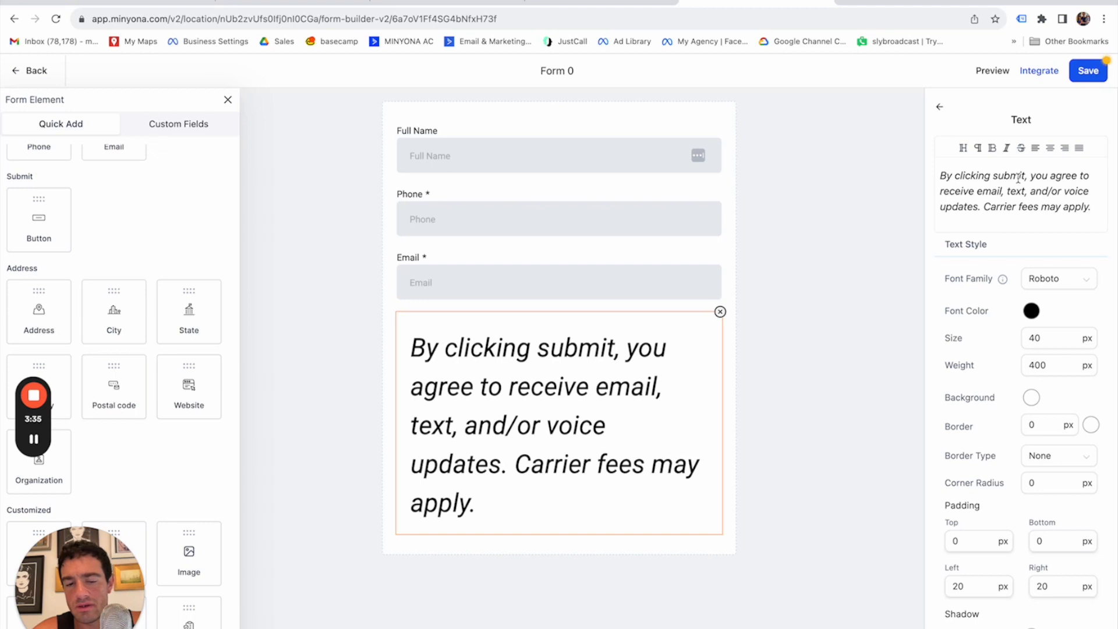
triple_click(1018, 178)
type("By clicking submit, you agree to receive email, text, and/or voice updates. Carrier fees may apply.")
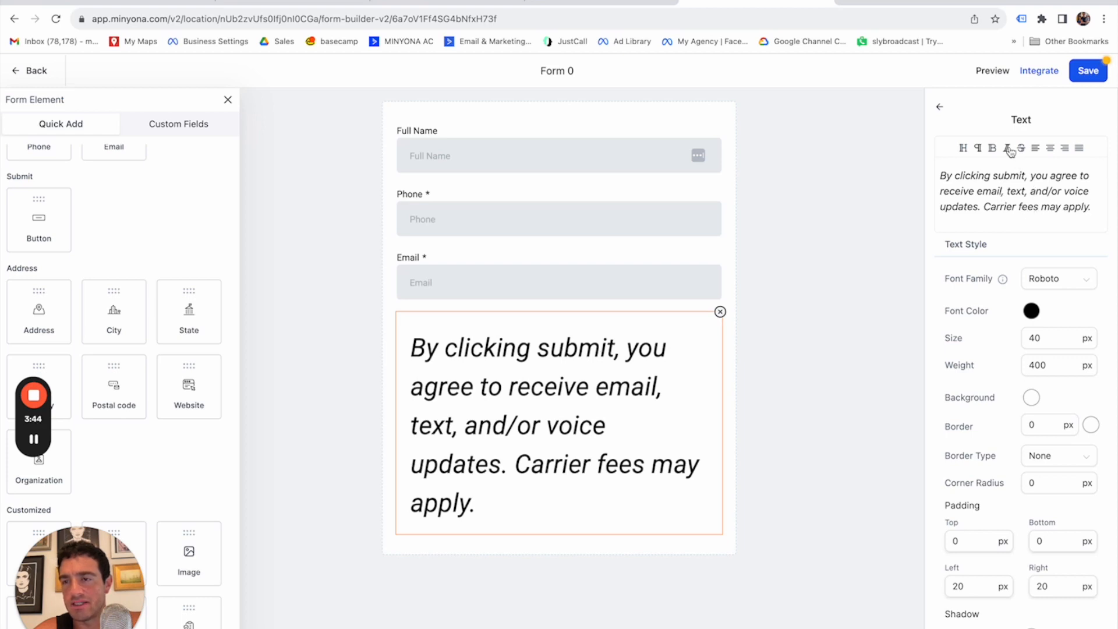
triple_click(1028, 187)
left_click(1008, 150)
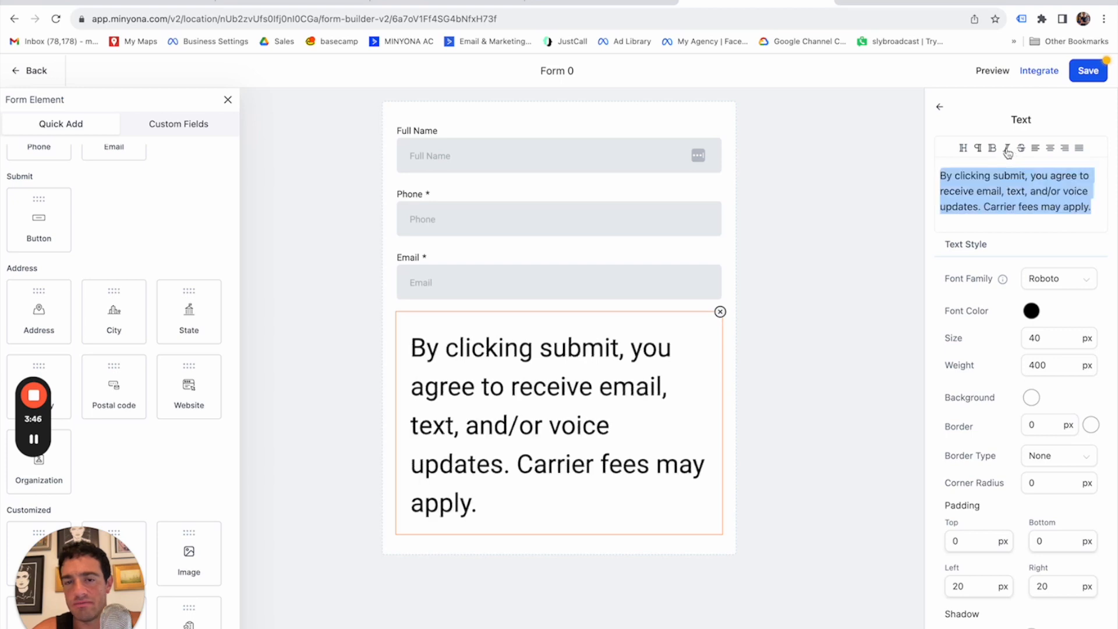
left_click(1008, 150)
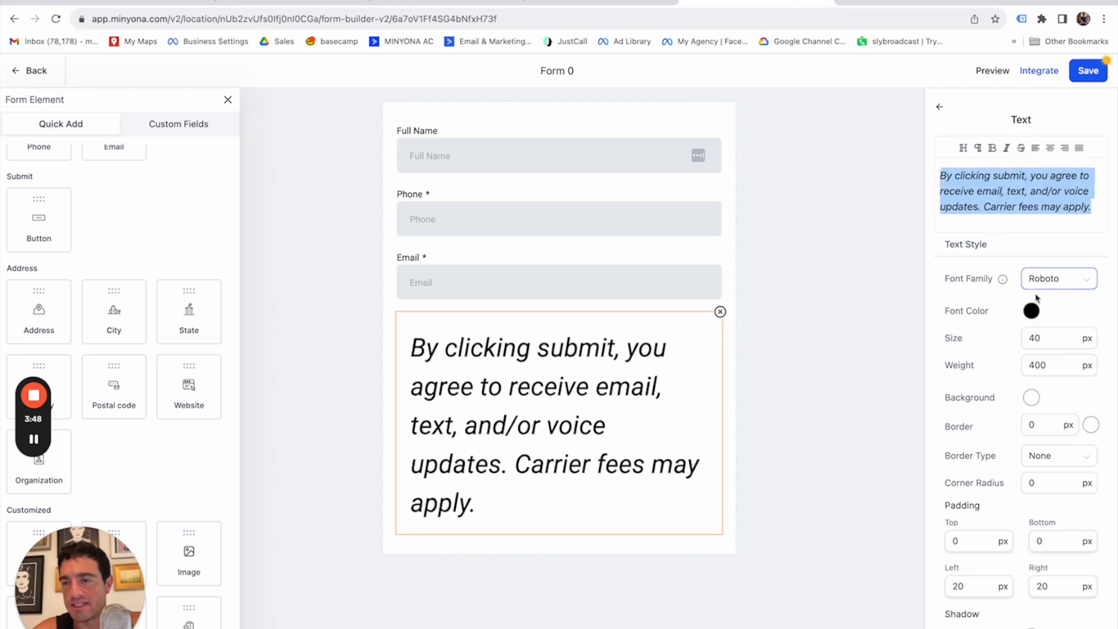
- Set the disclaimer text's font size to 14 px and save the form
double_click(1038, 338)
type("14")
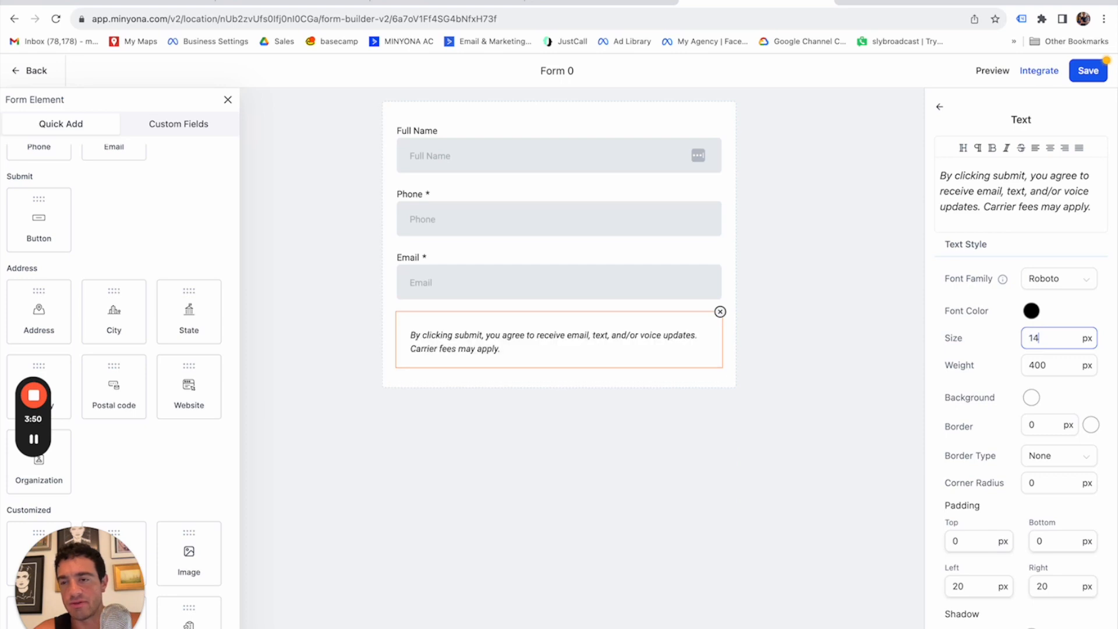
left_click(619, 438)
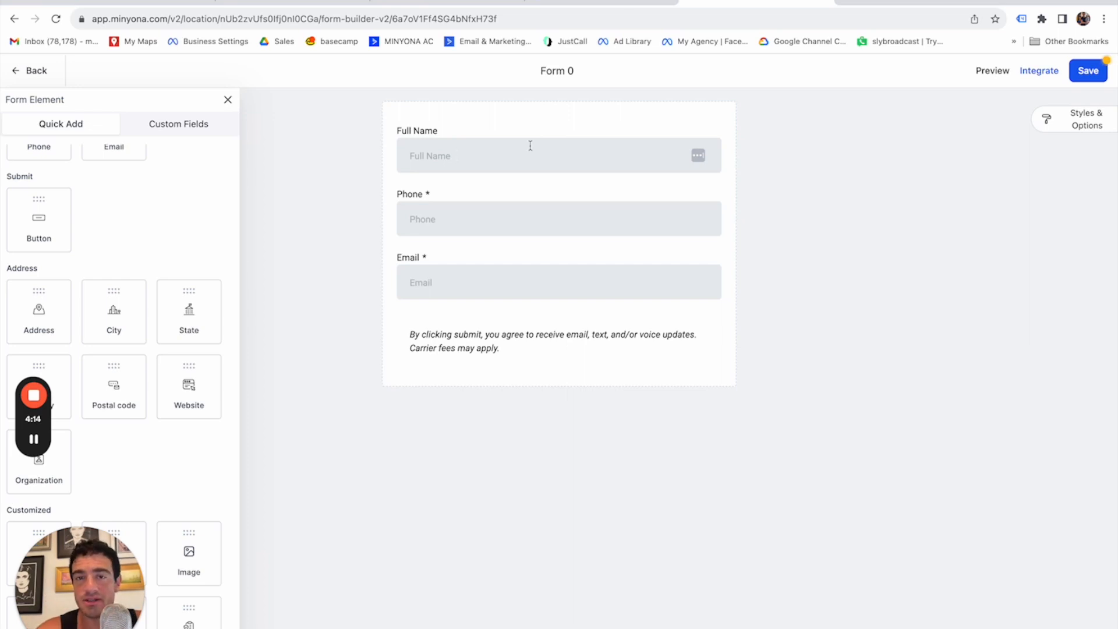
left_click(1088, 77)
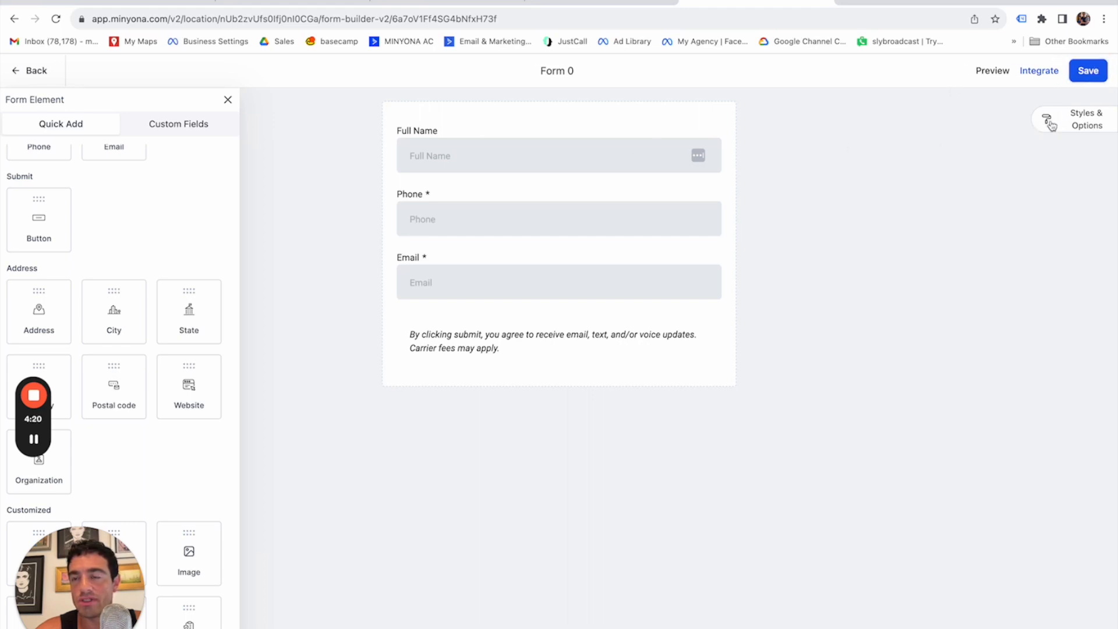
- Rename the form "Simple Contact Form" in its options and save it
left_click(1050, 123)
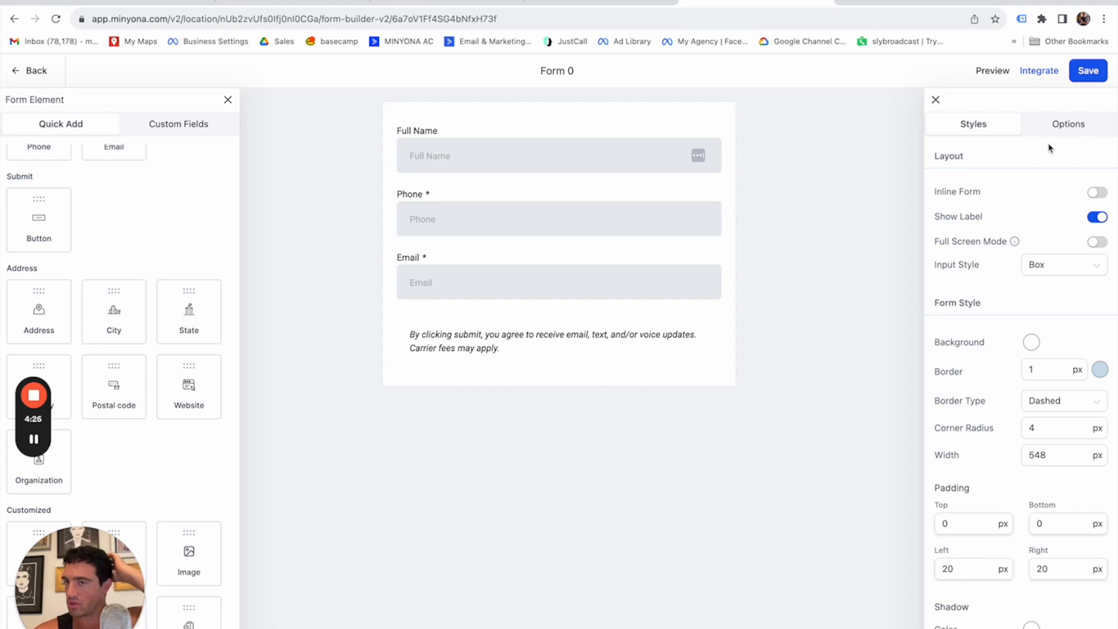
left_click(935, 100)
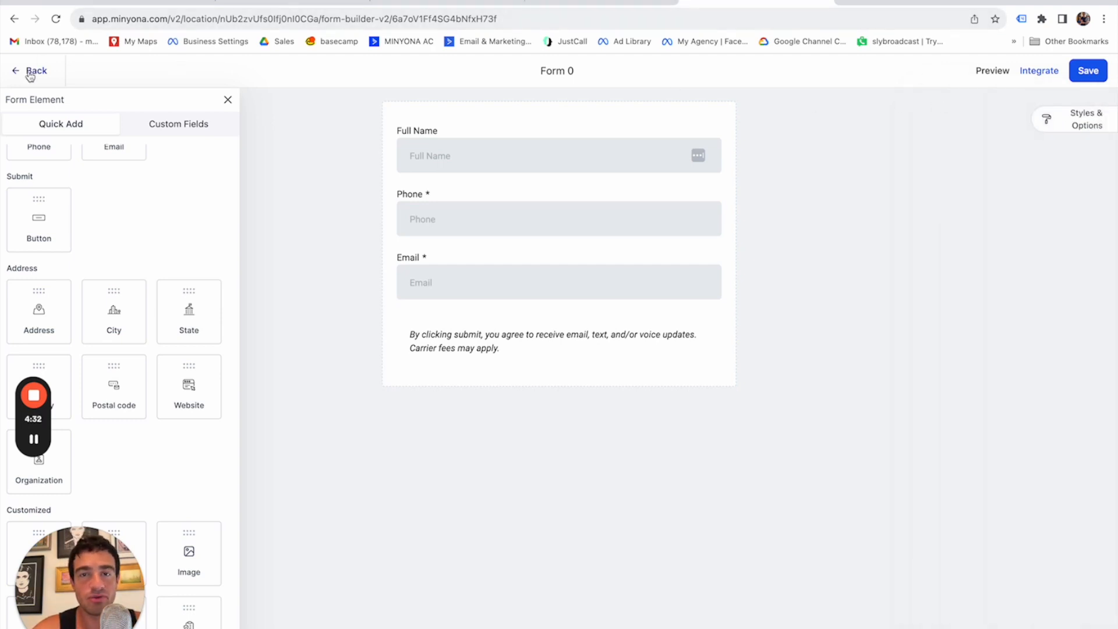
left_click(1084, 121)
left_click(1058, 132)
triple_click(975, 186)
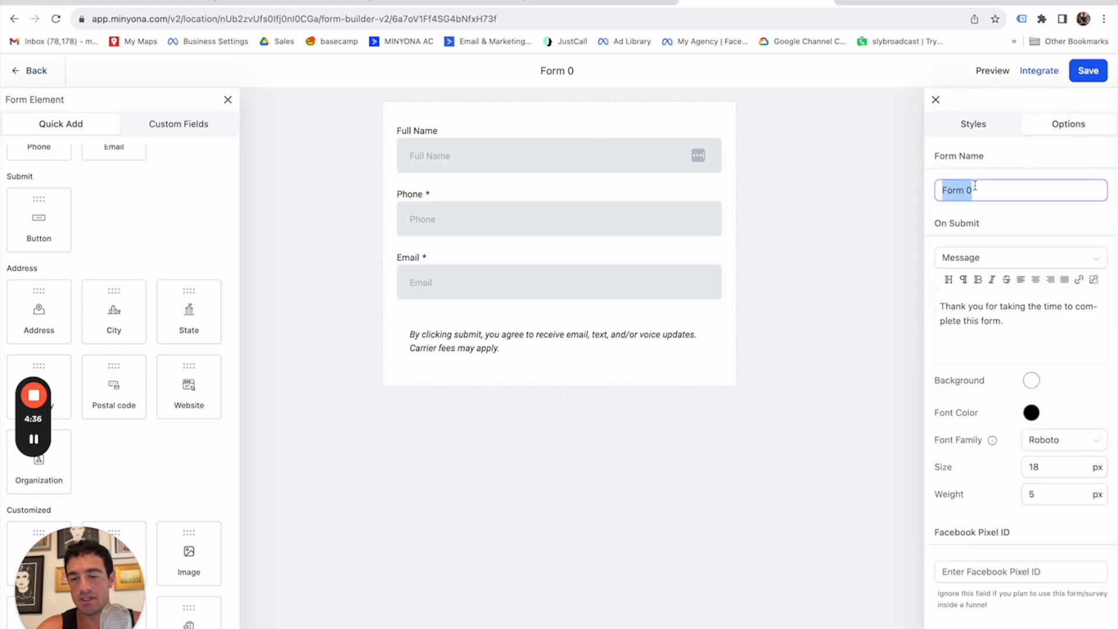
type("Sip")
key("BackSpace")
type("mple Contac")
key("BackSpace")
type("Con")
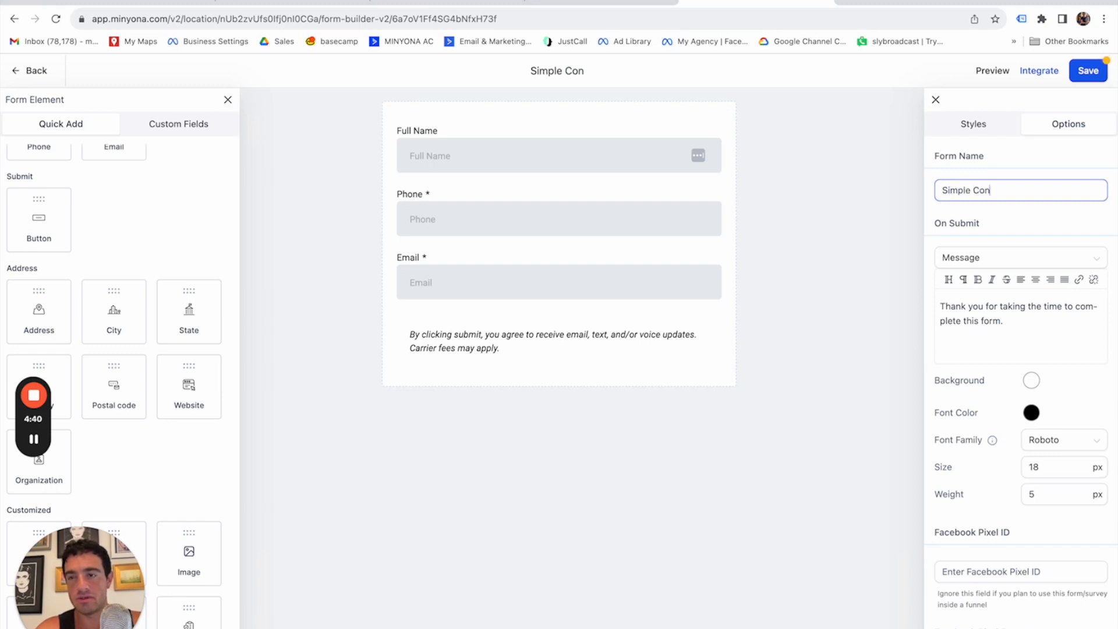
type("tact Form")
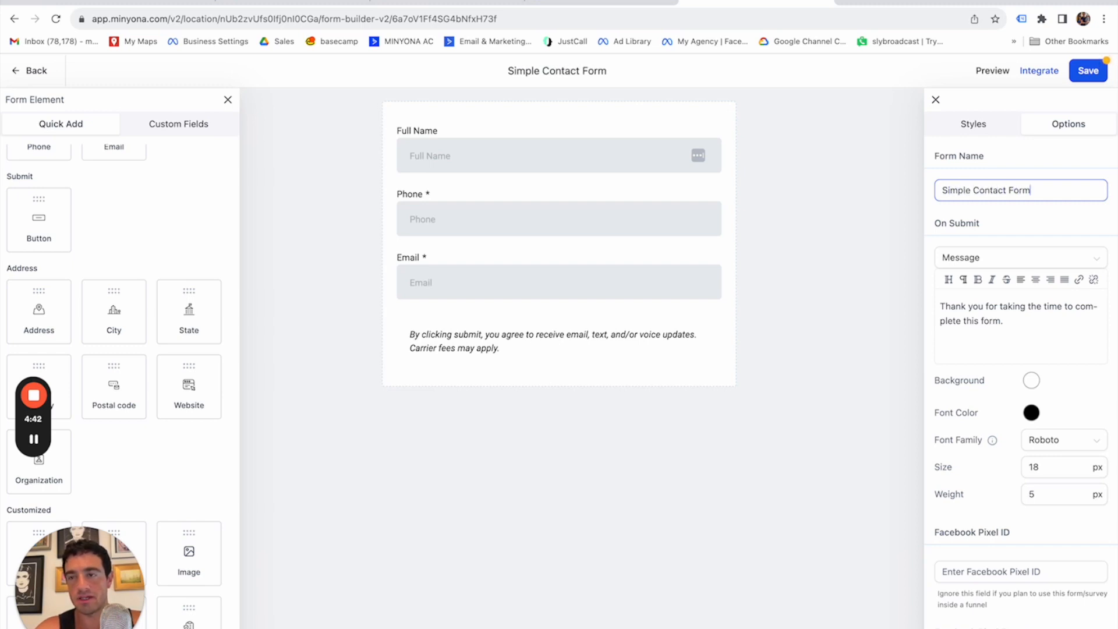
left_click(1077, 78)
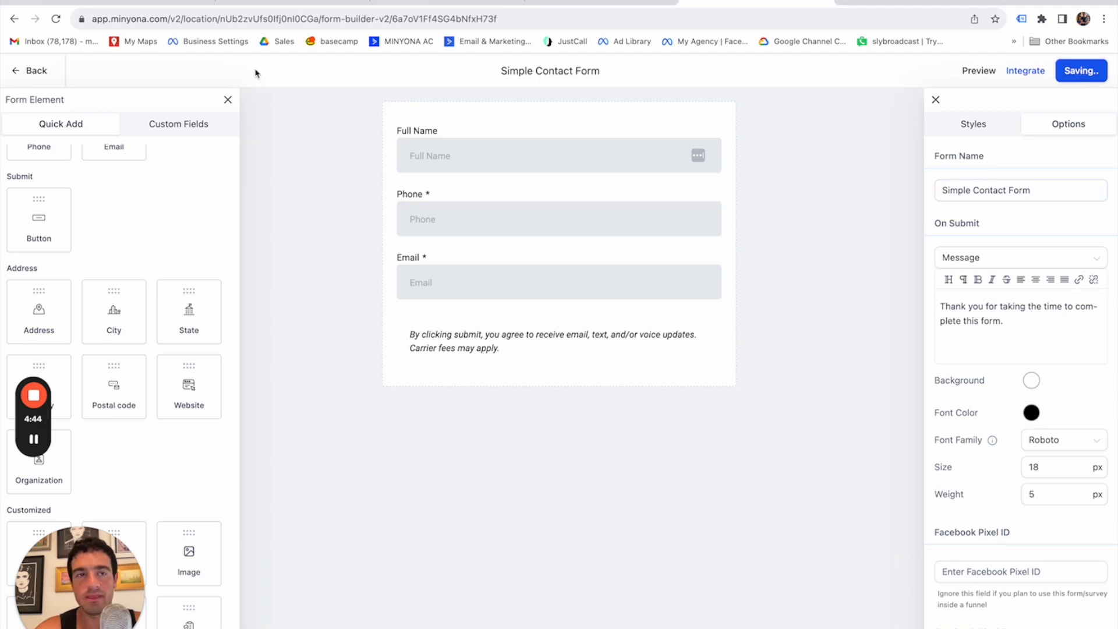
- Leave the form builder and open the Decking Lead Funnel's Landing Page for editing in the same page
left_click(31, 73)
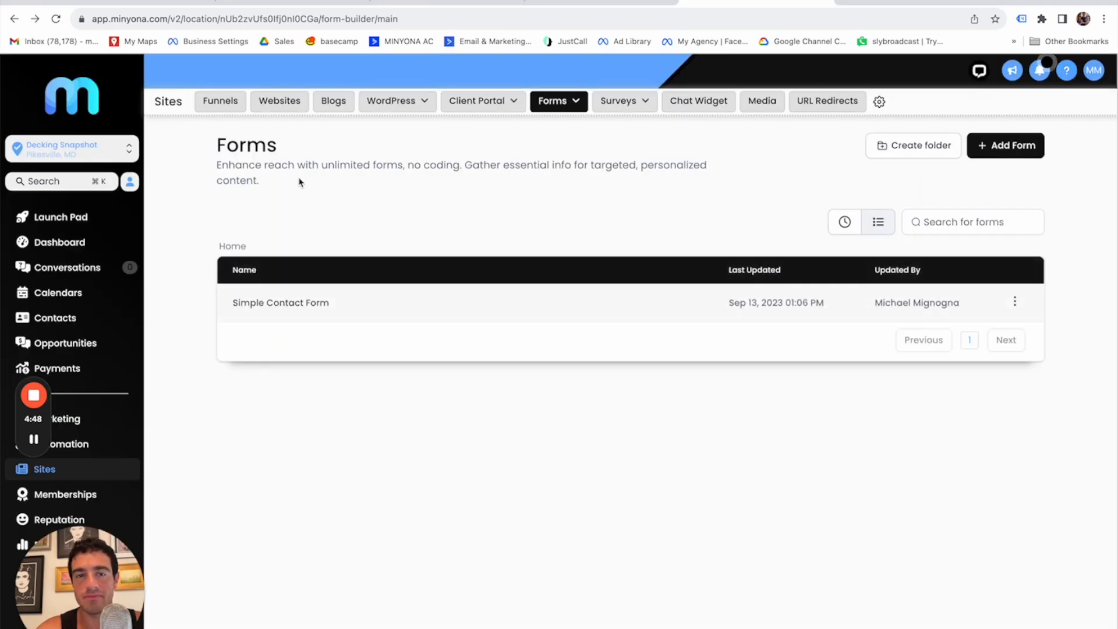
left_click(229, 105)
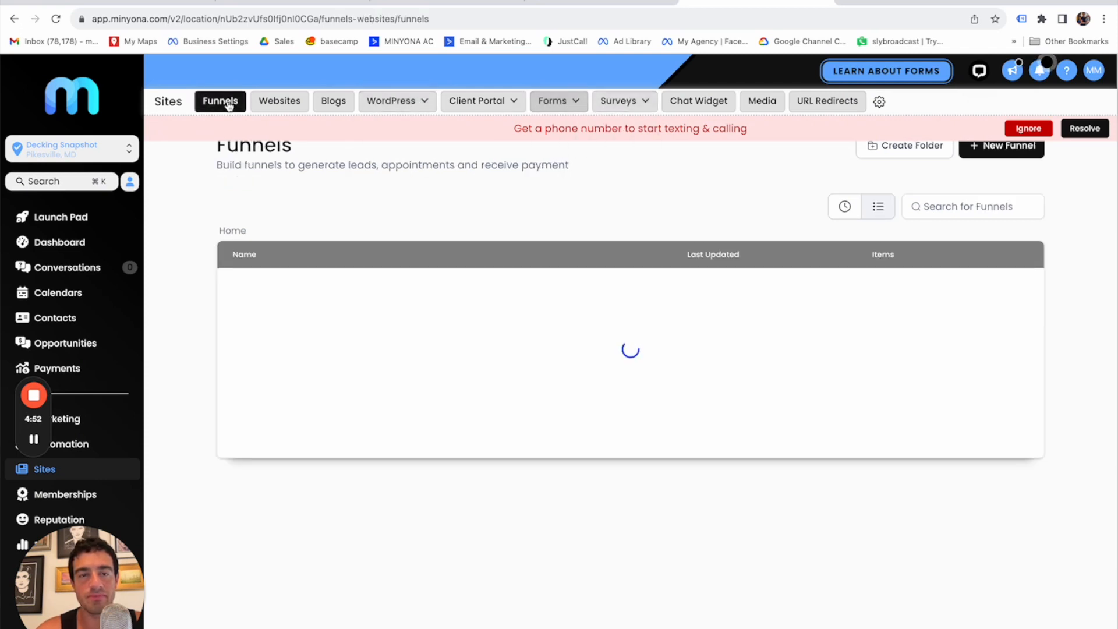
left_click(302, 292)
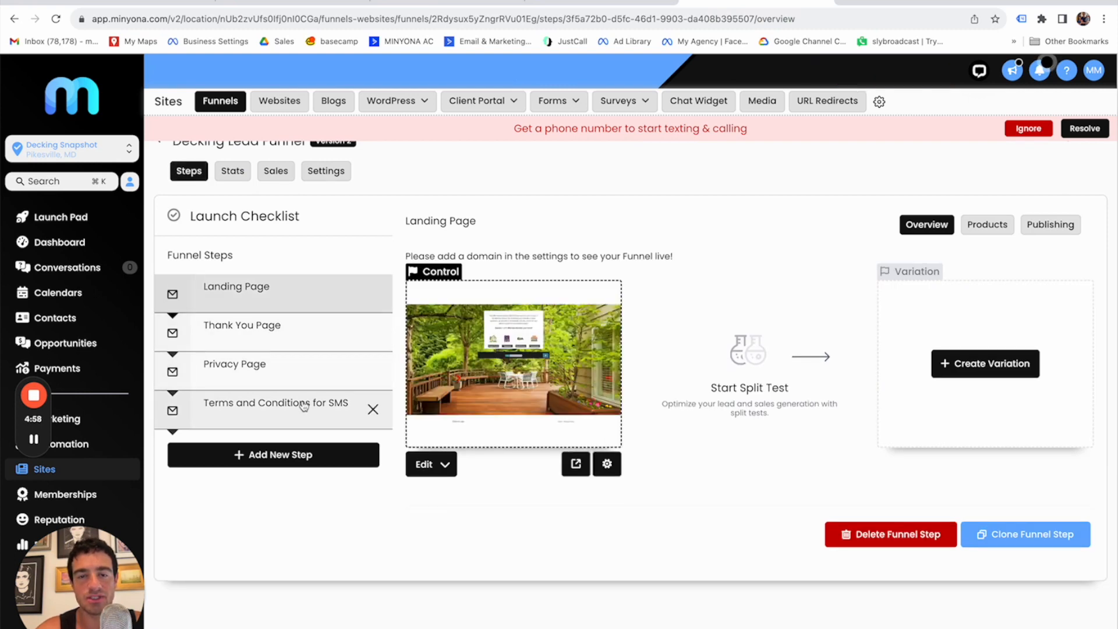
left_click(274, 294)
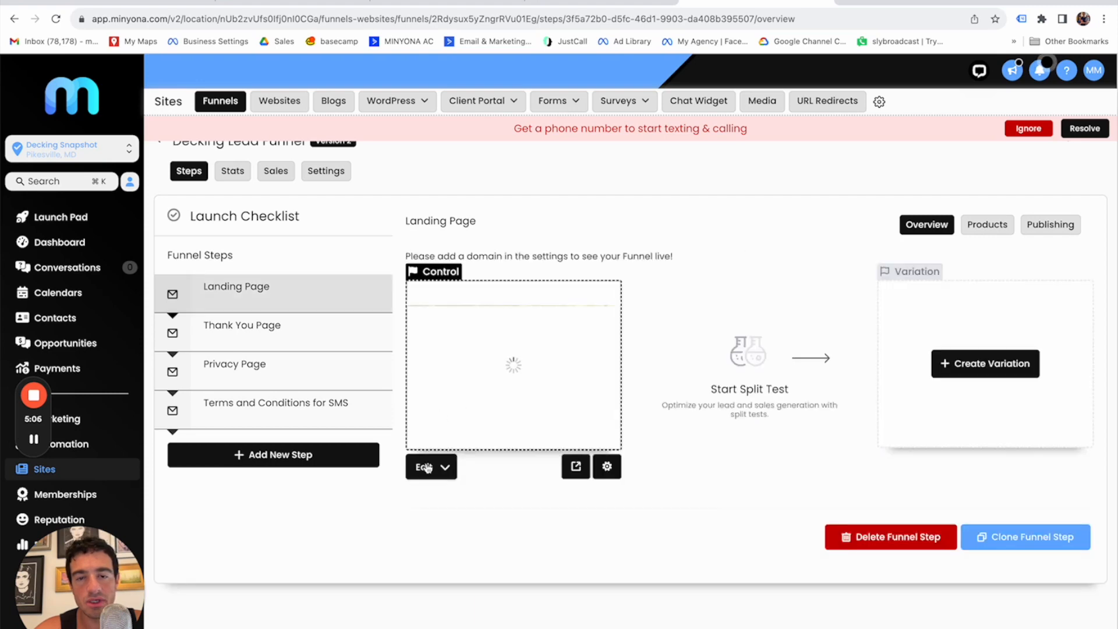
left_click(427, 467)
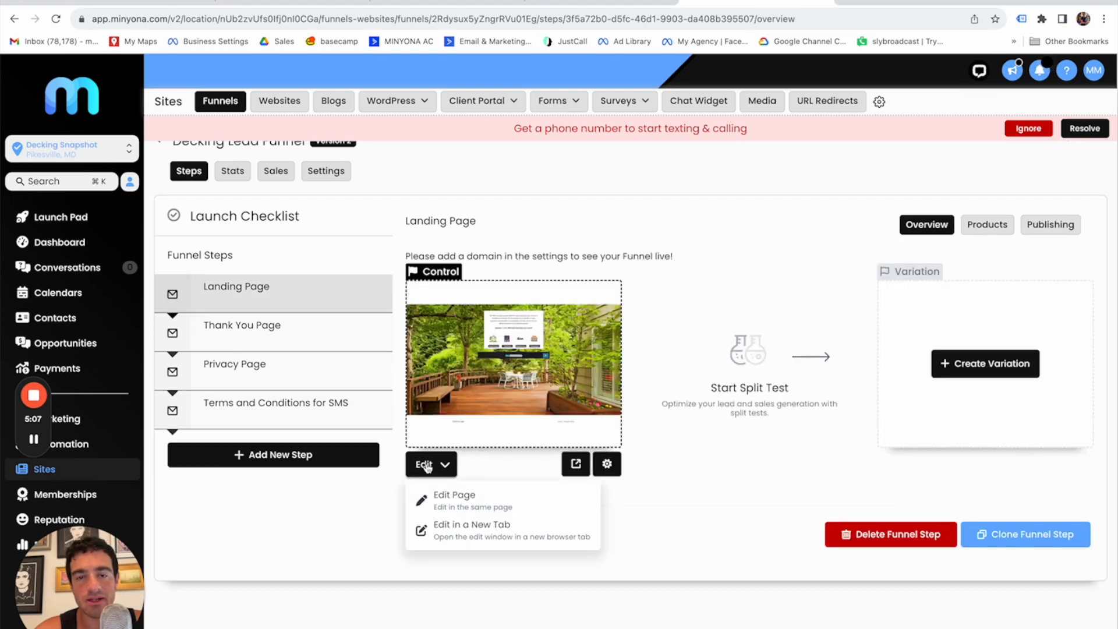
left_click(457, 501)
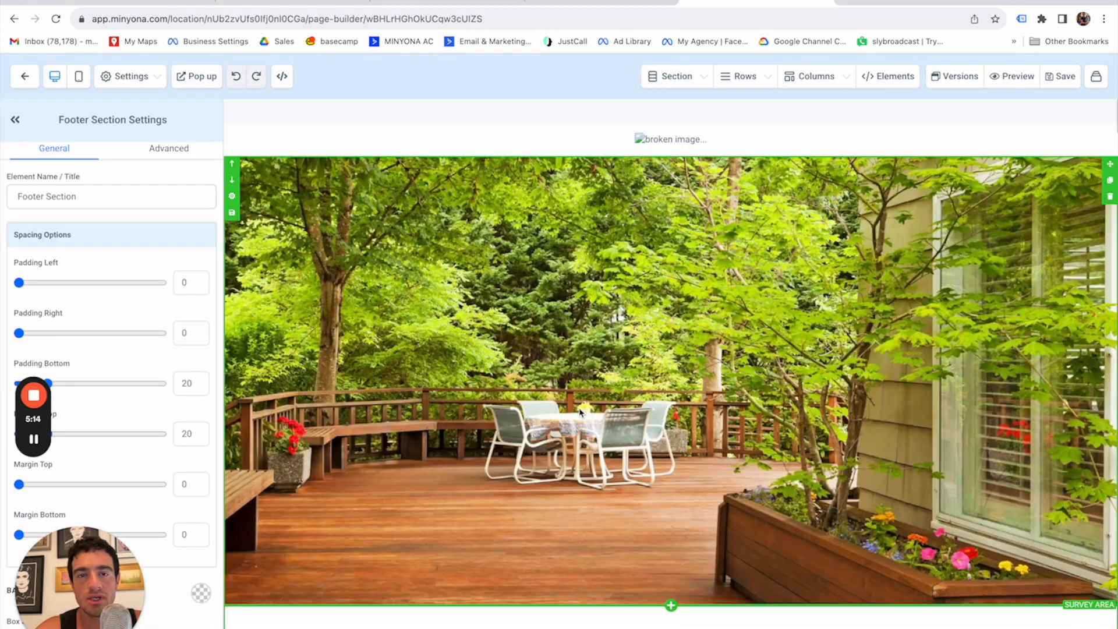
- Open the landing page's popup and look through its general settings
left_click(199, 80)
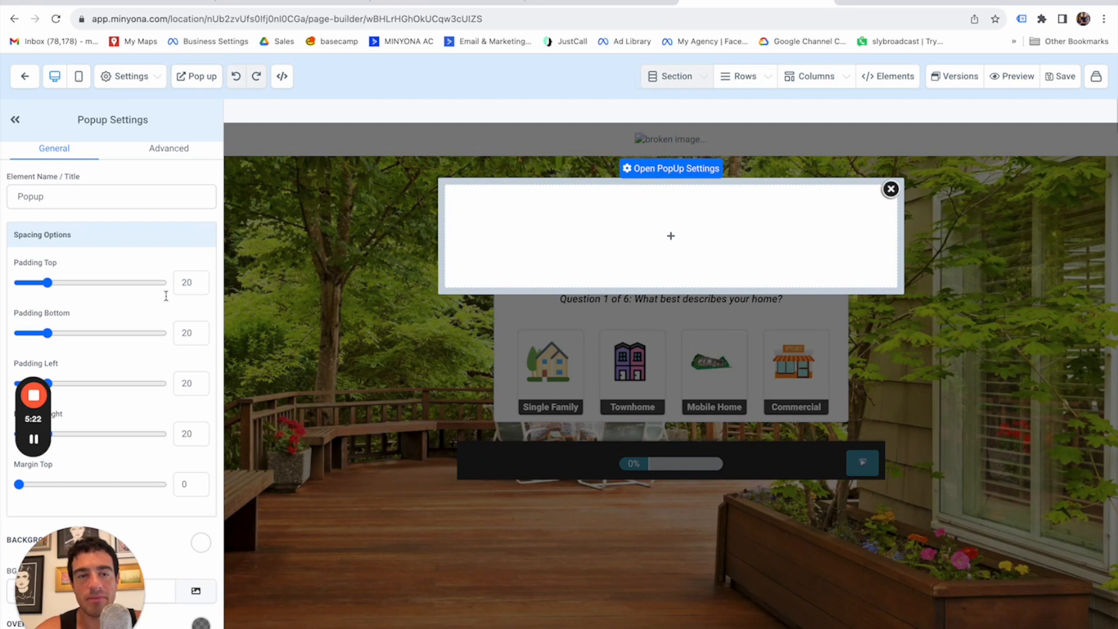
scroll(141, 311, "down", 2)
scroll(141, 312, "up", 2)
left_click_drag(96, 578, 1038, 572)
left_click_drag(53, 408, 1111, 380)
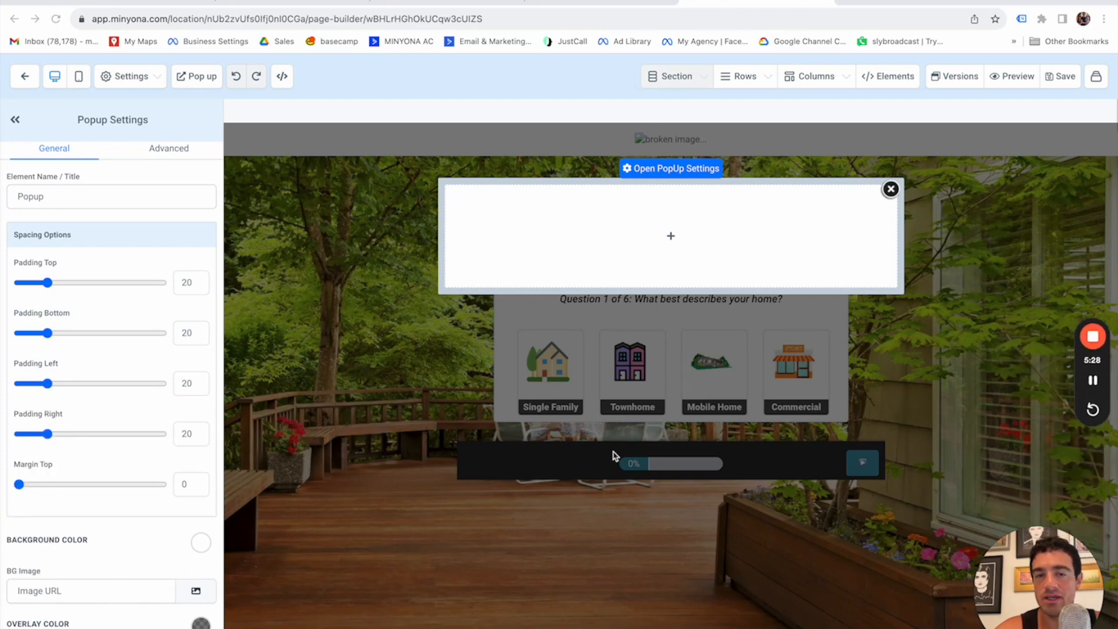
scroll(100, 498, "down", 2)
scroll(119, 523, "up", 2)
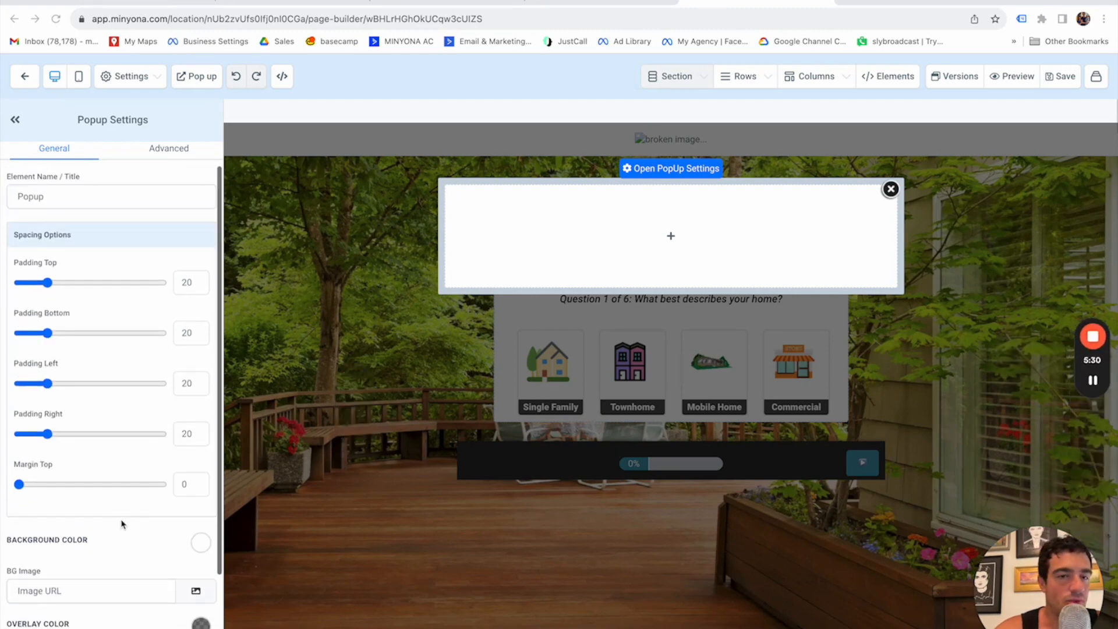
- Add a one-column row inside the empty popup
scroll(156, 412, "down", 2)
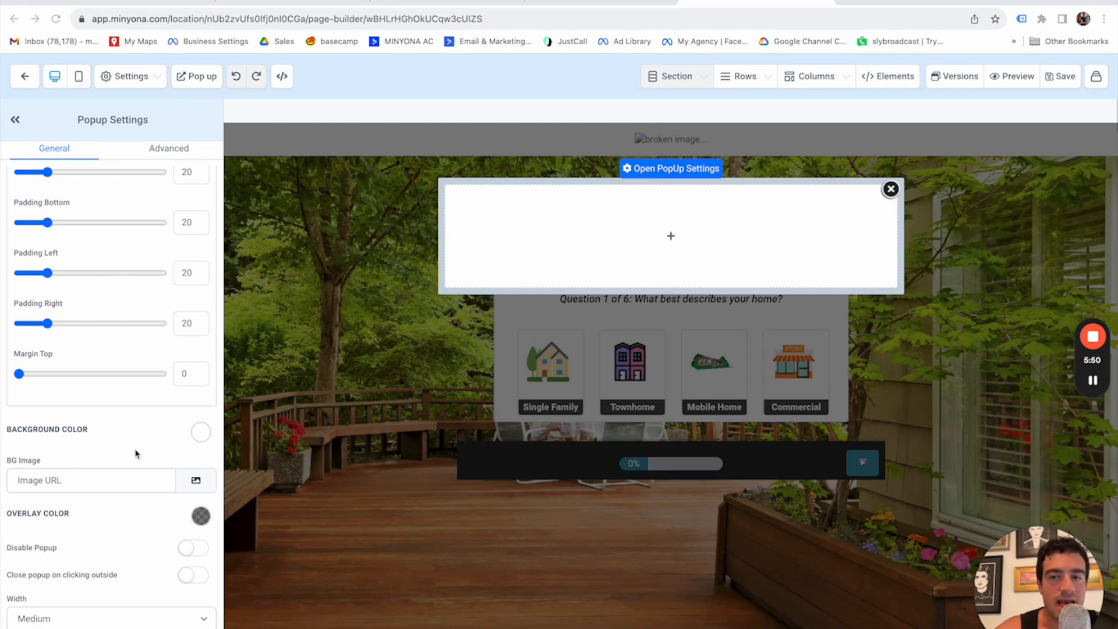
scroll(136, 452, "up", 2)
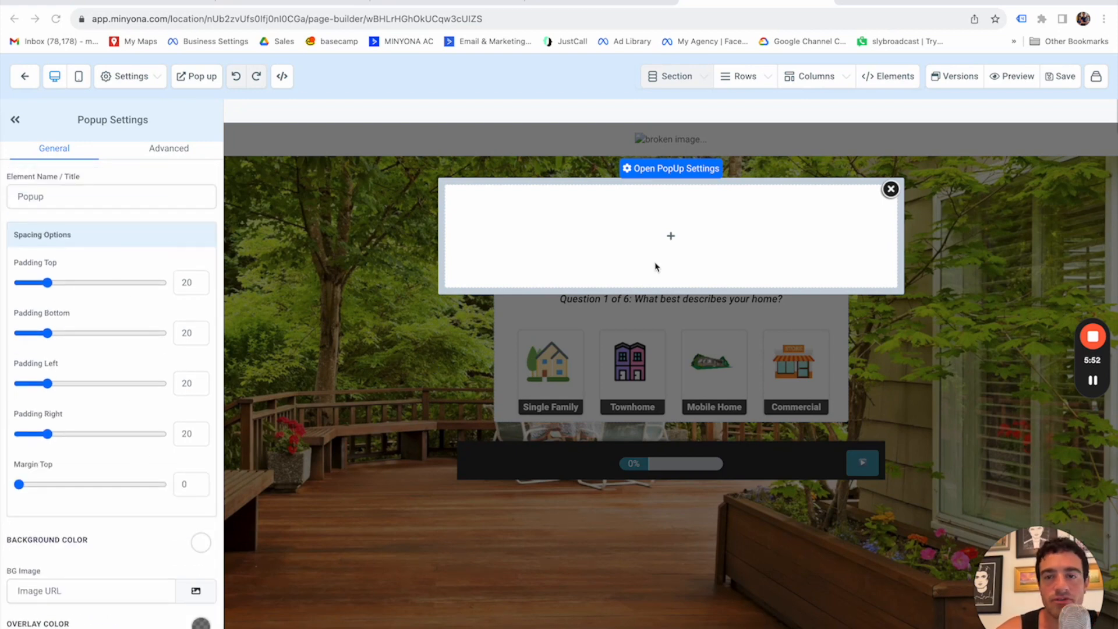
left_click(674, 238)
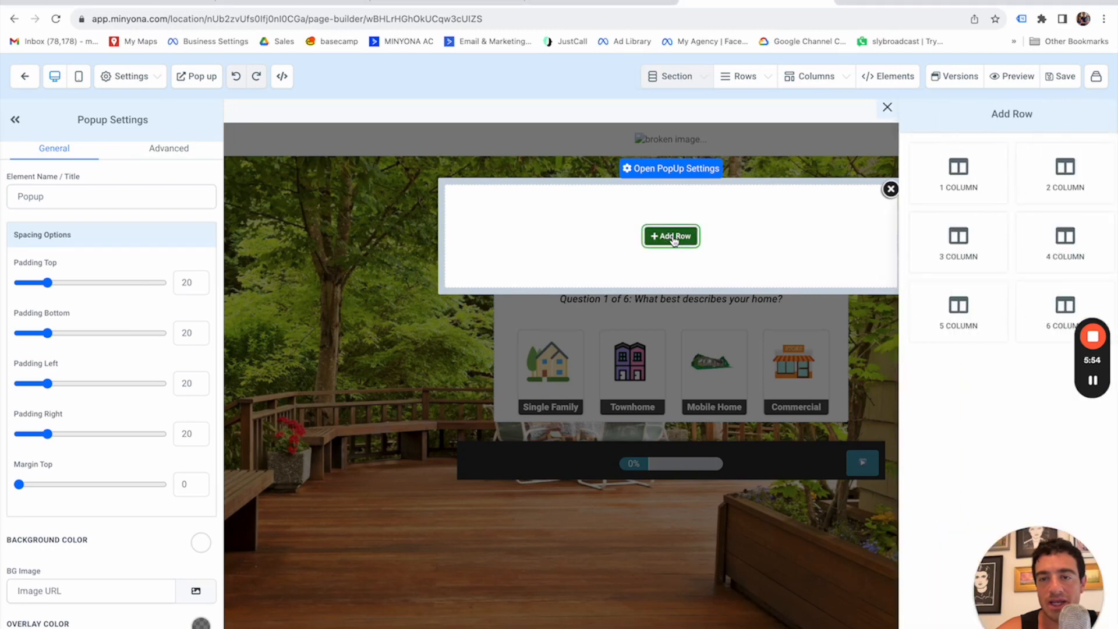
left_click(959, 174)
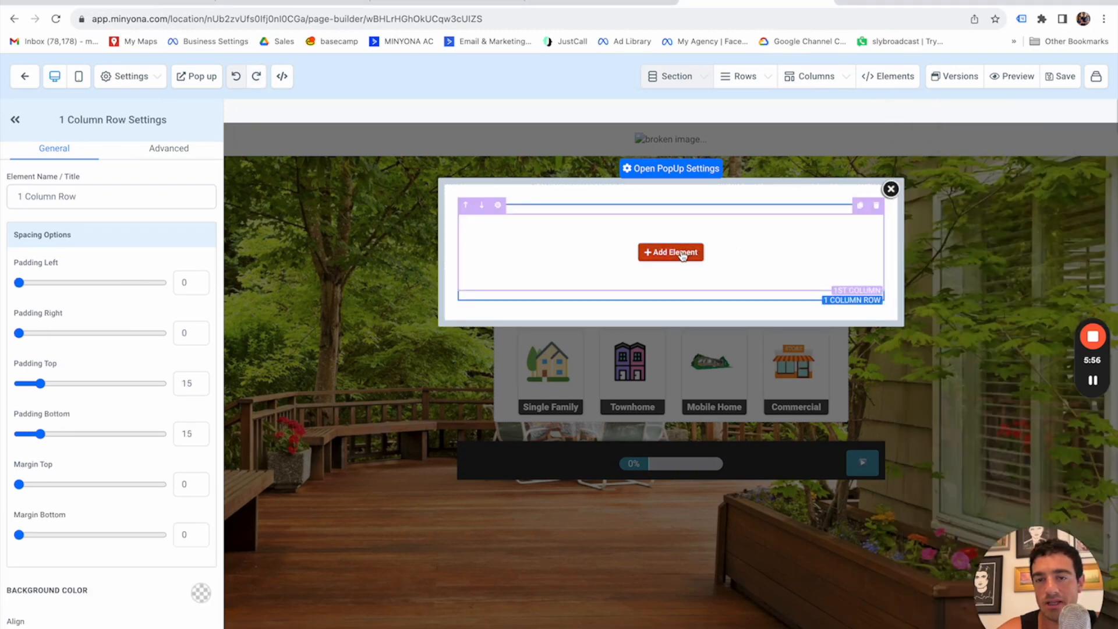
- Insert a form element in the popup's new row and choose Simple Contact Form as its form
left_click(682, 253)
left_click(868, 129)
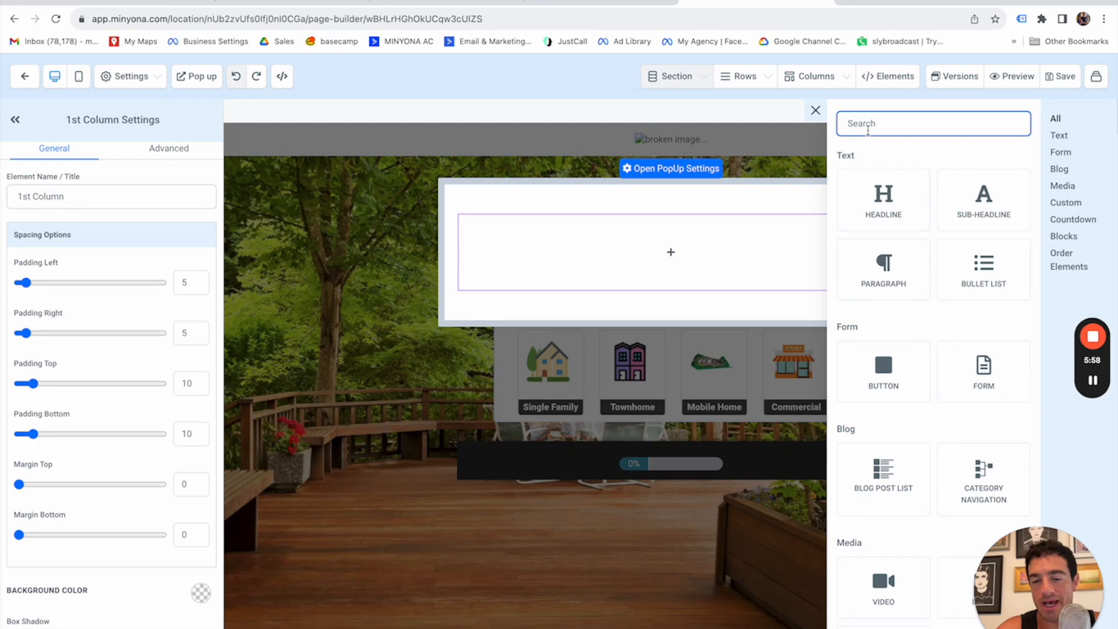
type("form")
left_click(883, 232)
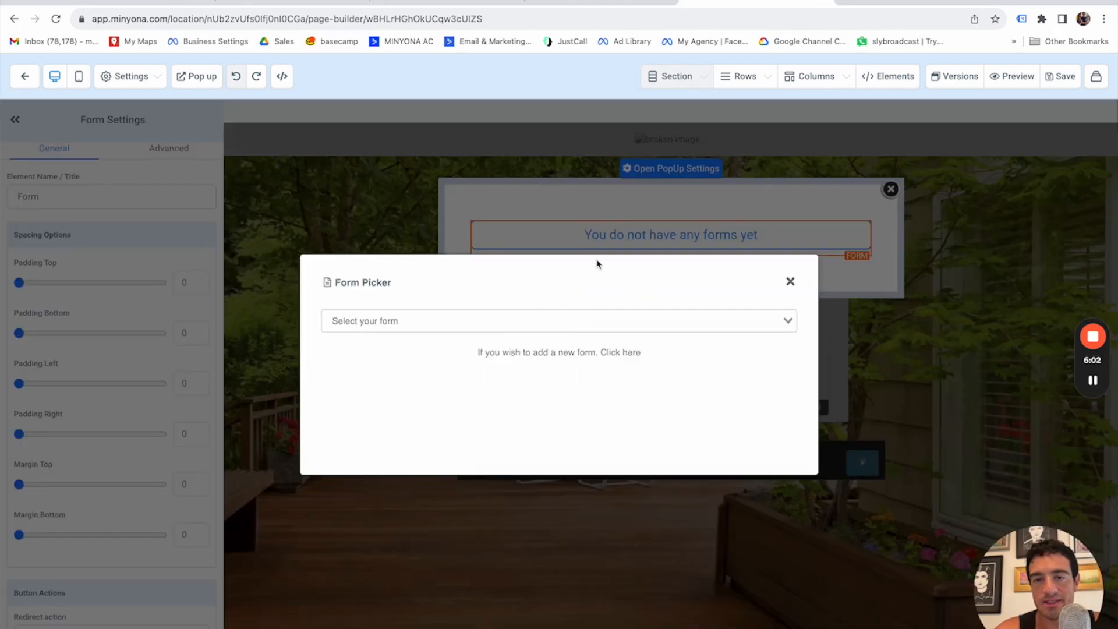
left_click(438, 322)
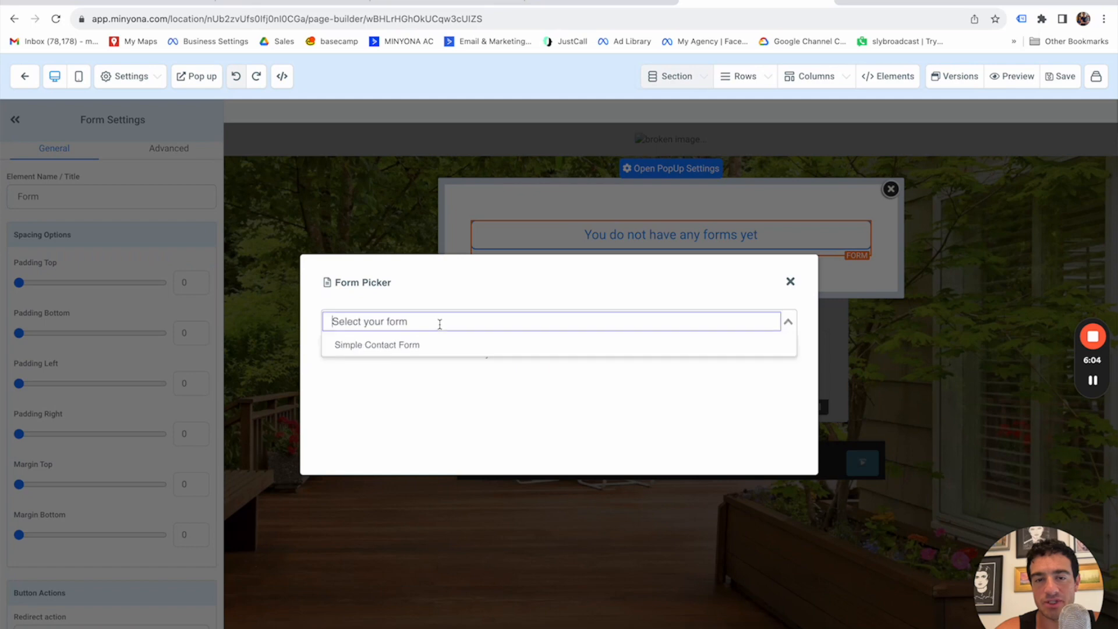
left_click(408, 348)
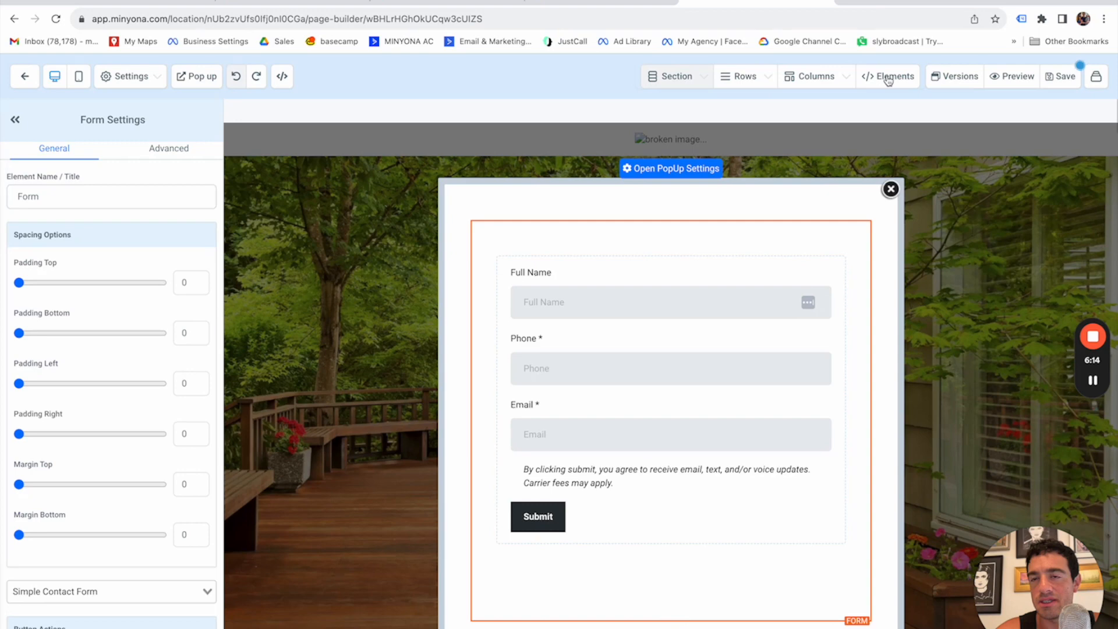
mouse_move(888, 81)
left_click(805, 107)
left_click(906, 124)
type("butt")
left_click_drag(906, 219, 641, 532)
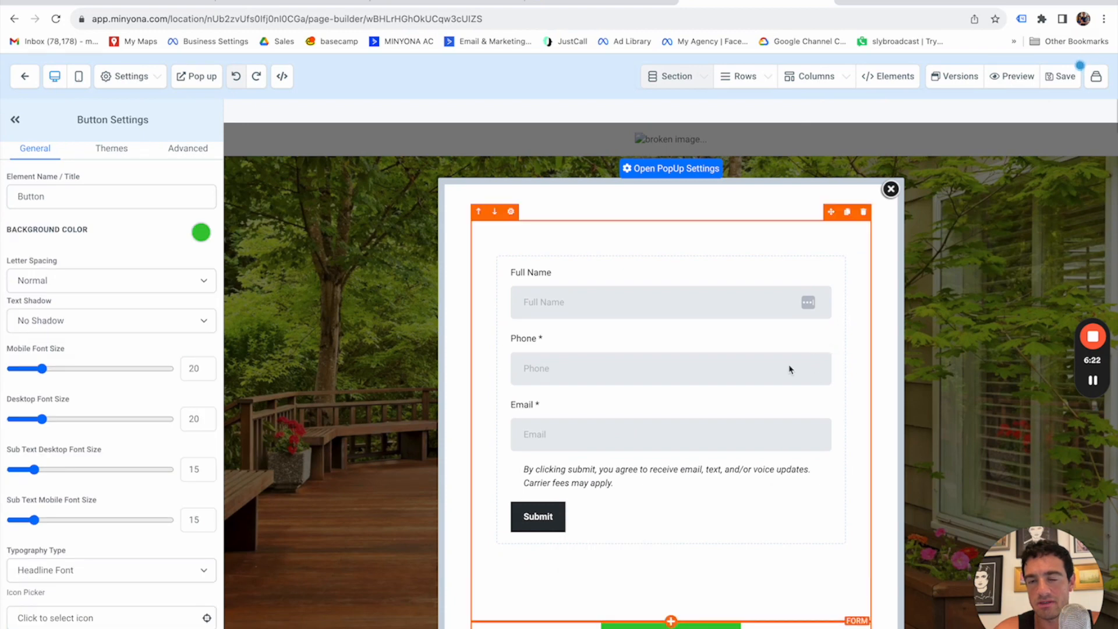
scroll(789, 369, "down", 1)
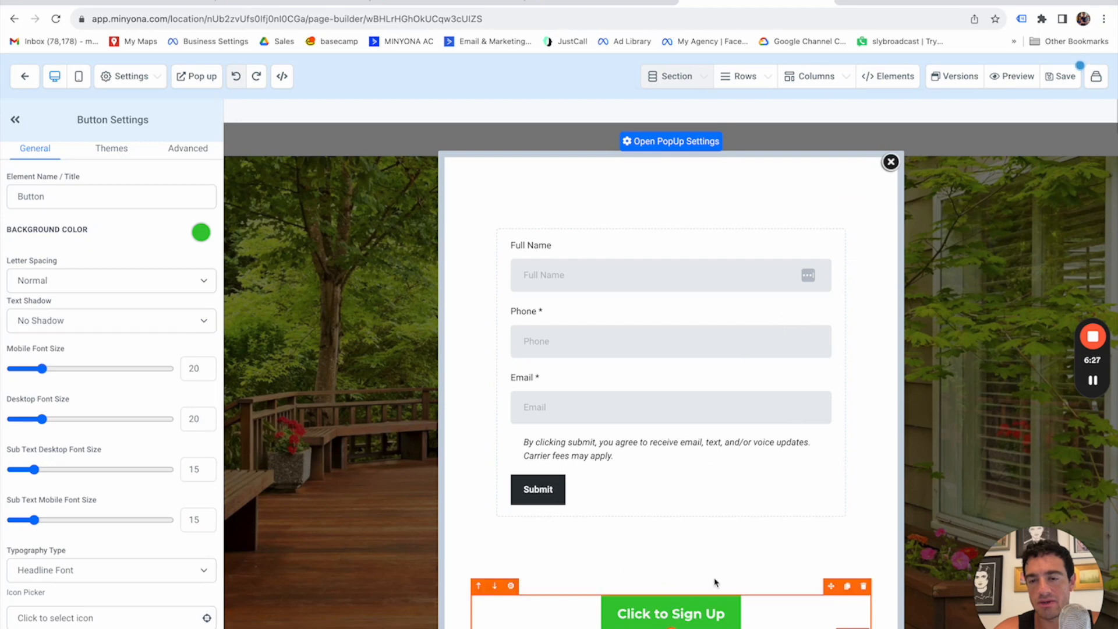
left_click(863, 587)
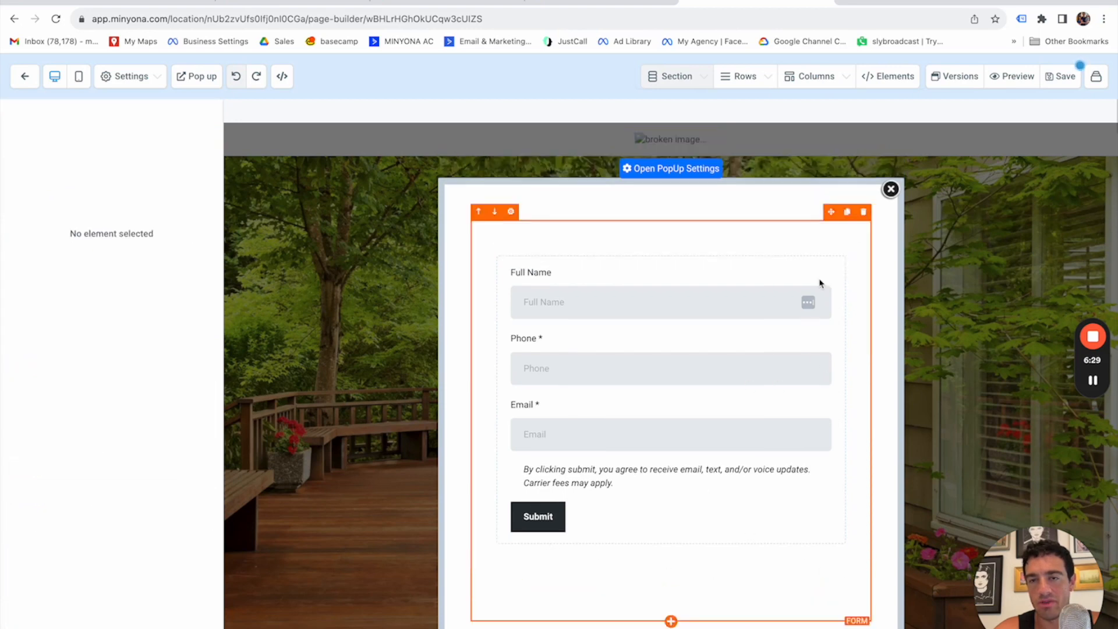
- Save the landing page with the form in its popup
left_click(1063, 77)
left_click(848, 110)
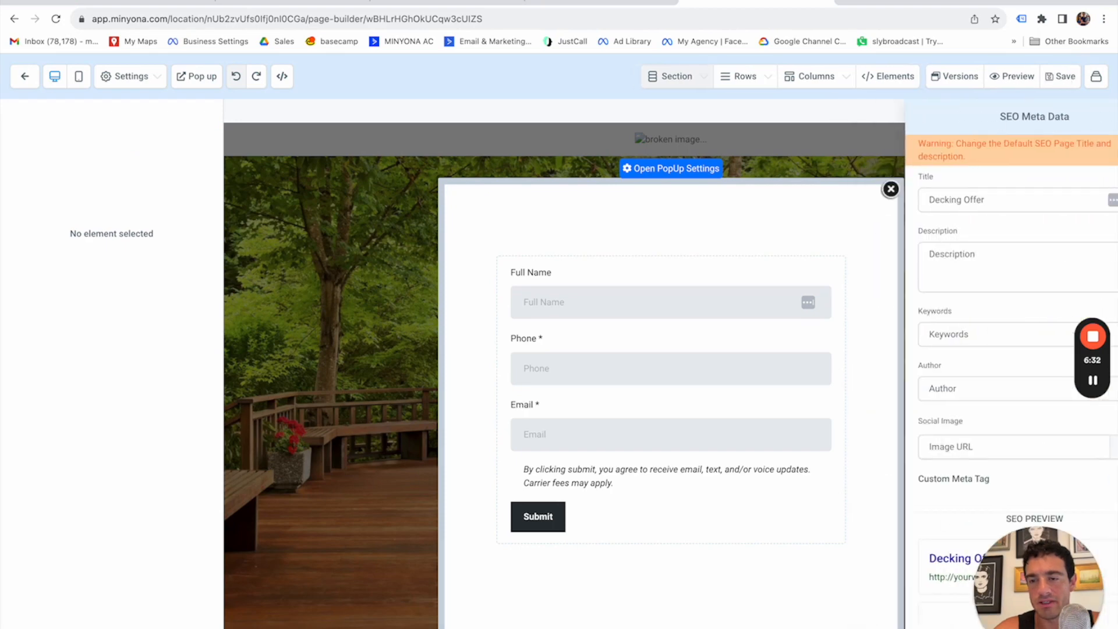
left_click(1058, 82)
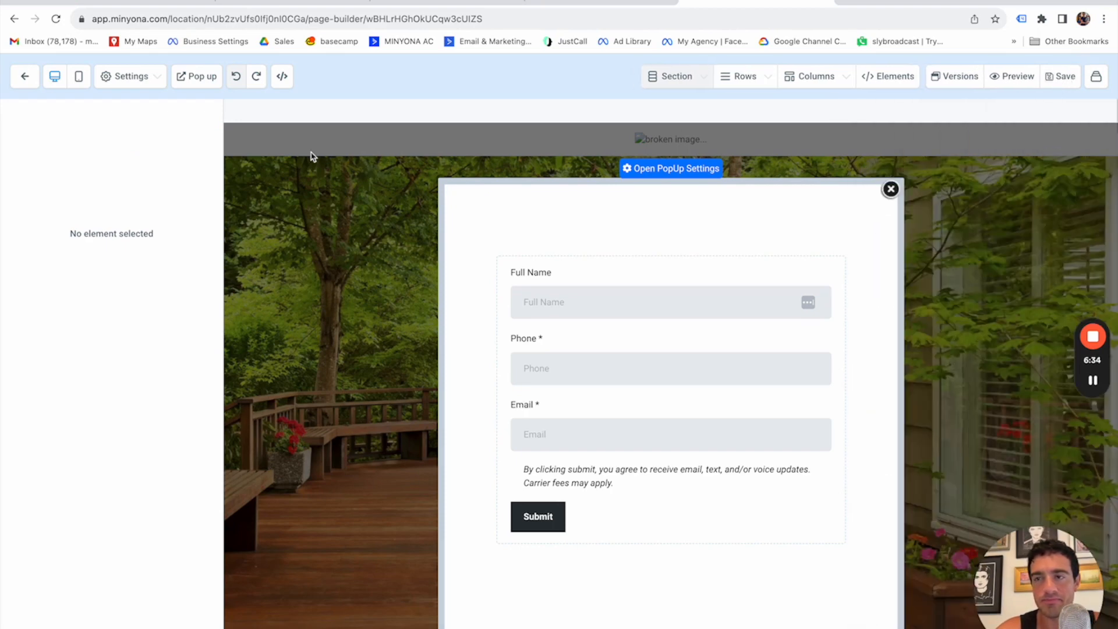
- Leave the page editor and open Simple Contact Form in the form builder
left_click(26, 77)
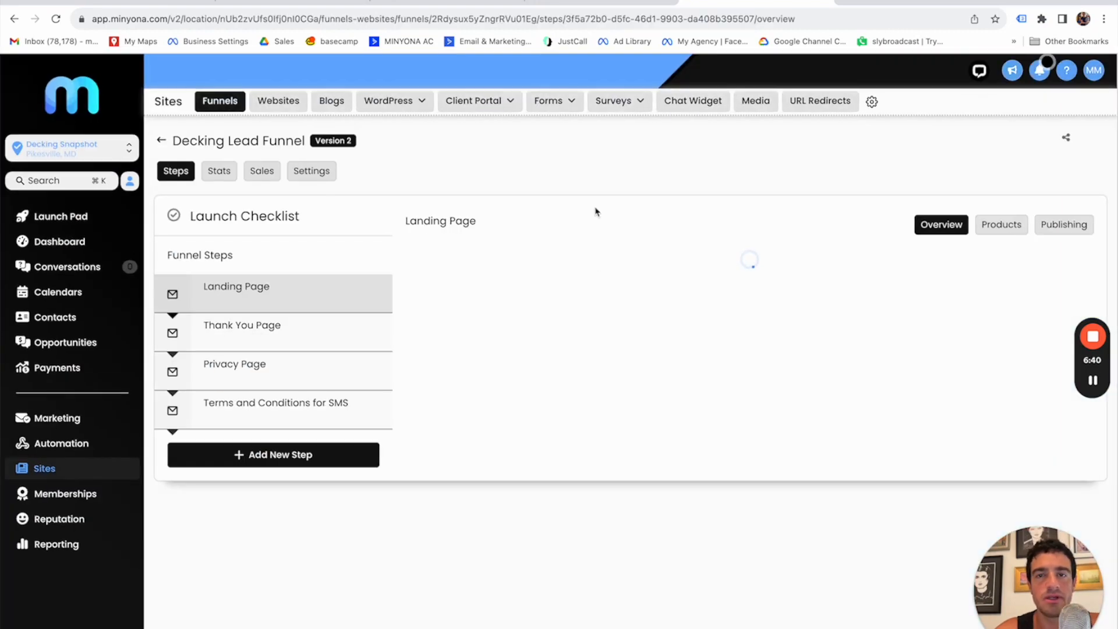
left_click(544, 100)
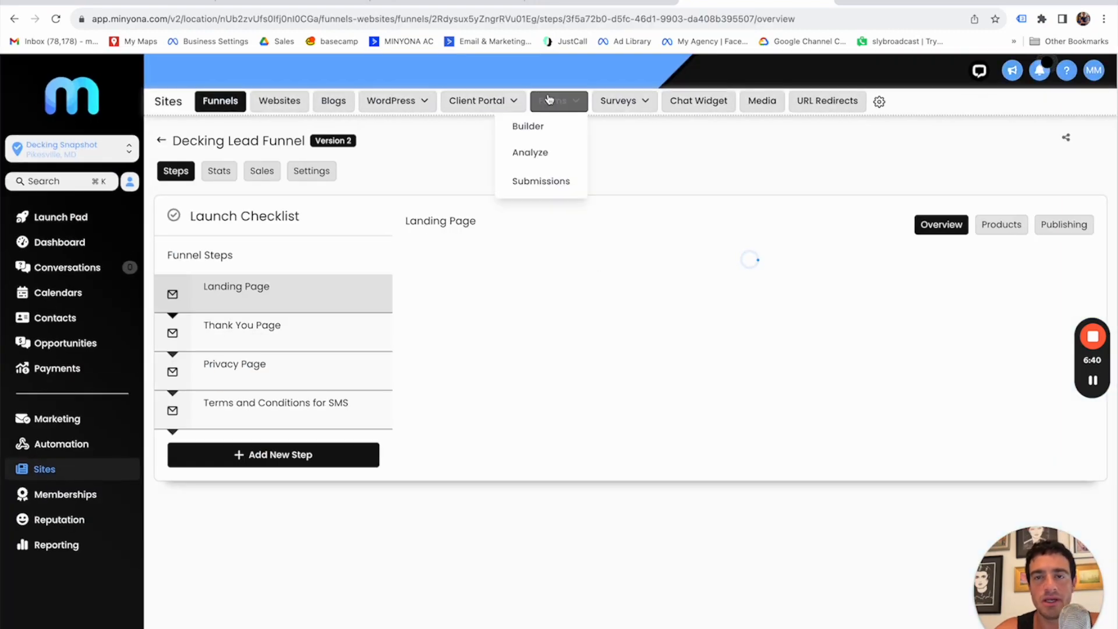
left_click(527, 130)
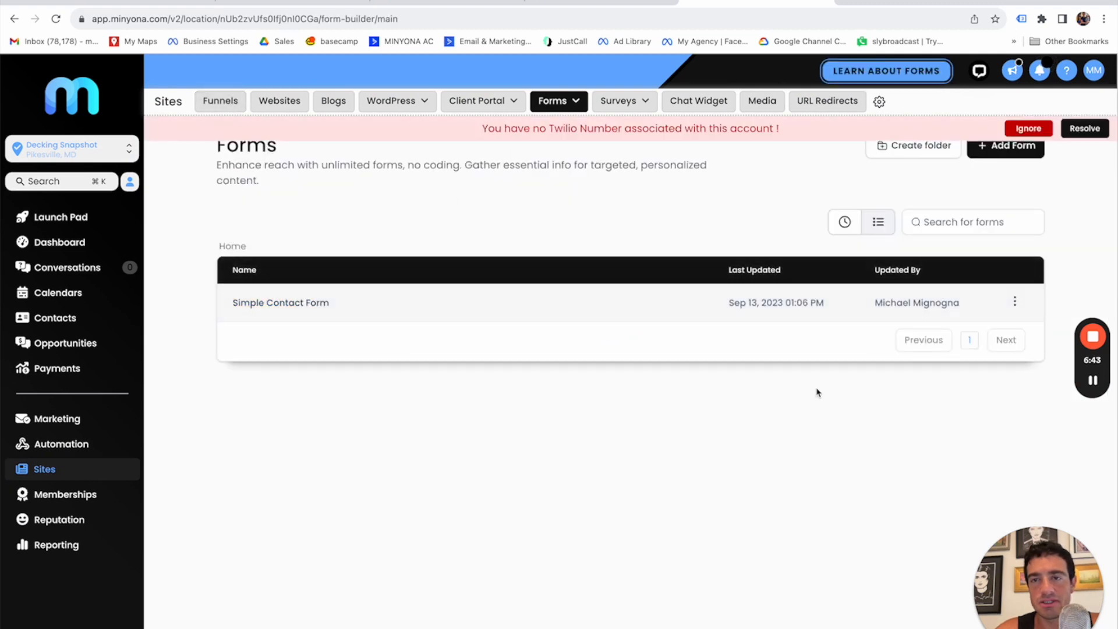
left_click(298, 308)
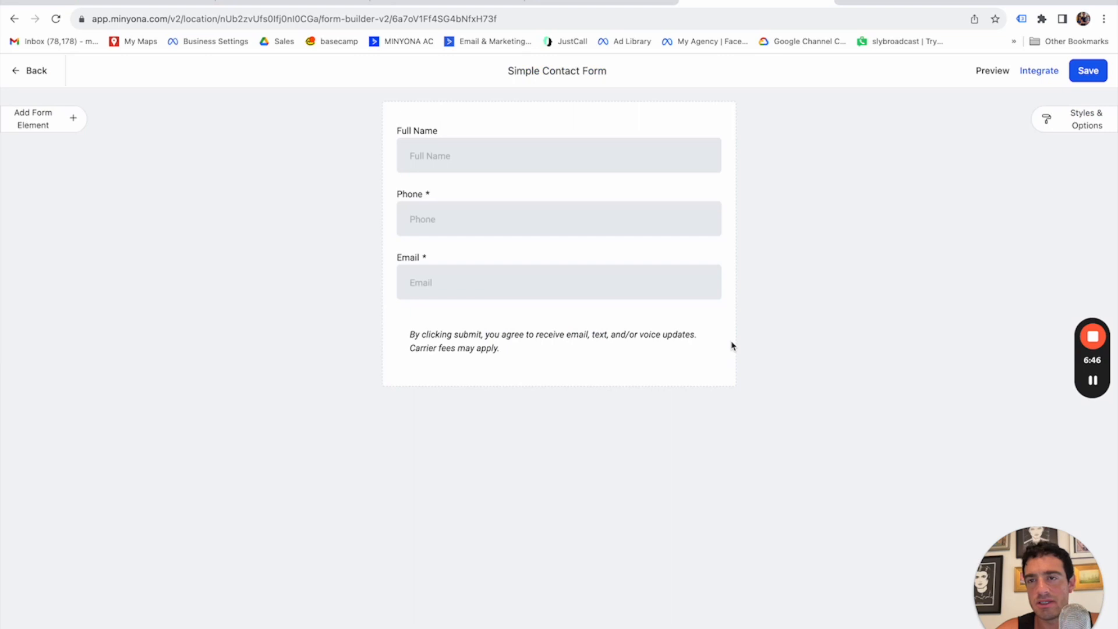
- Add a submit button element to the form below the consent disclaimer text
left_click(1073, 120)
scroll(1048, 200, "down", 10)
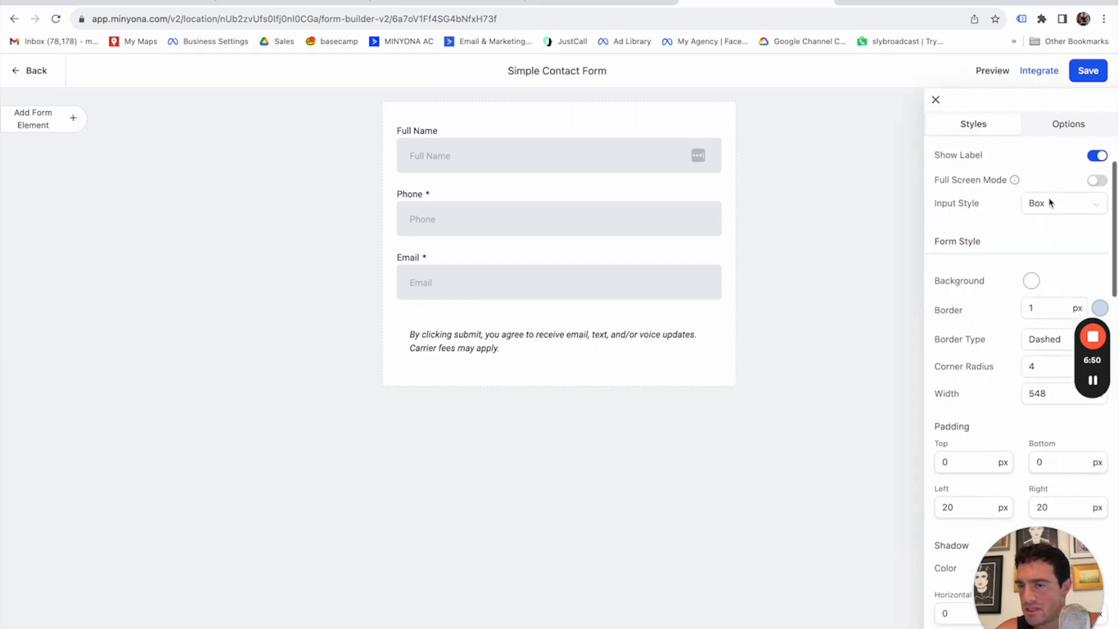
scroll(1048, 199, "down", 1)
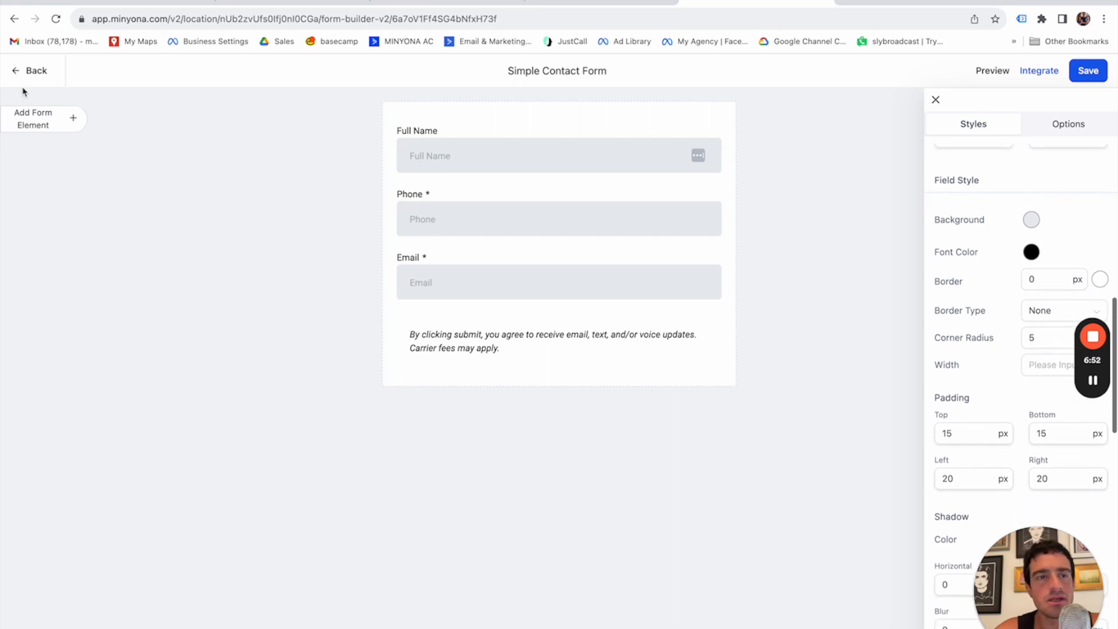
left_click(59, 117)
scroll(116, 324, "down", 1)
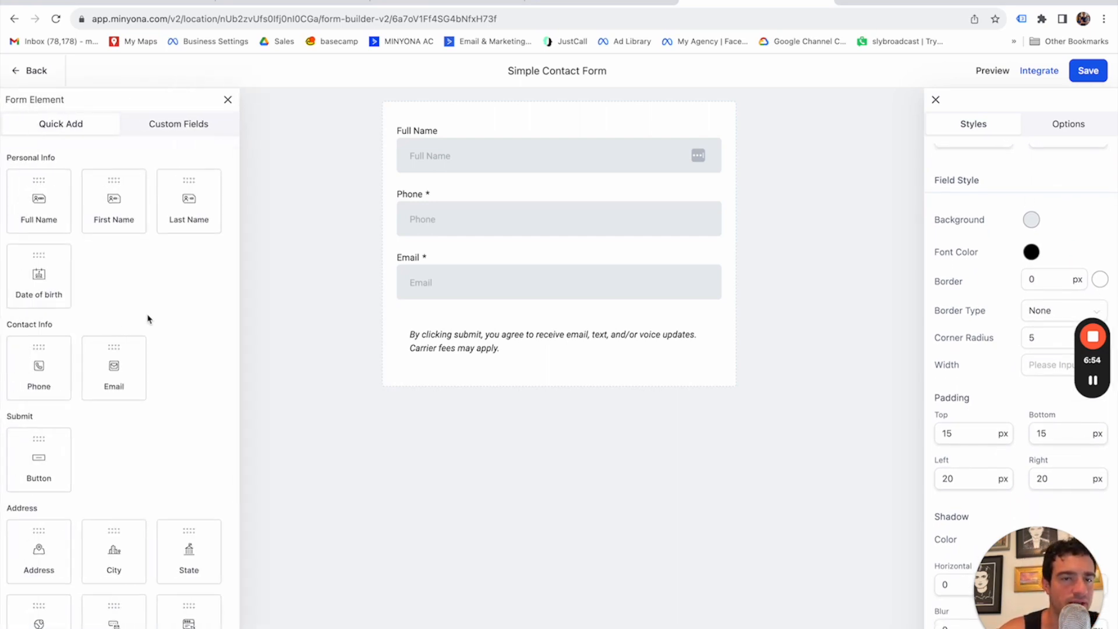
scroll(120, 445, "down", 4)
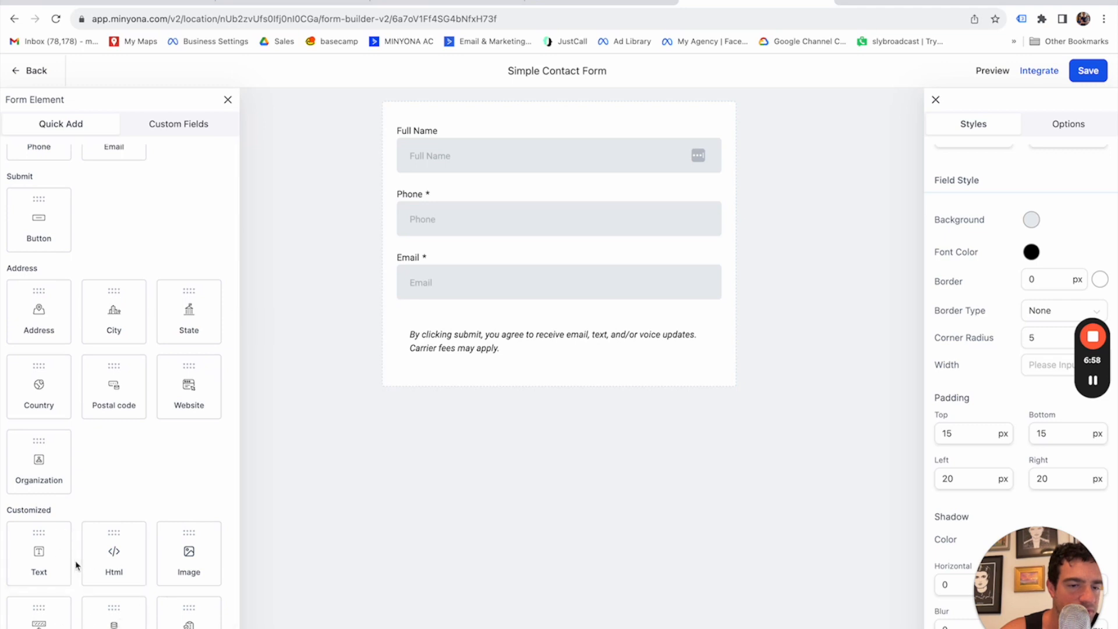
scroll(117, 564, "up", 1)
scroll(117, 562, "up", 3)
left_click_drag(41, 457, 488, 396)
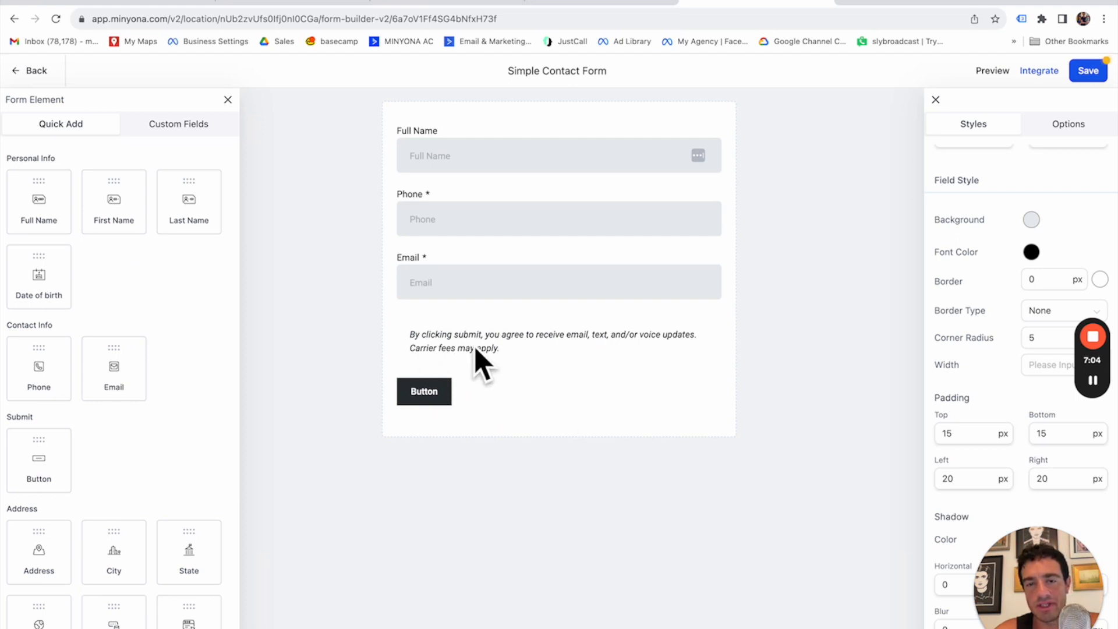
- Set the form button's background color to orange, #FF6200FF
left_click(434, 407)
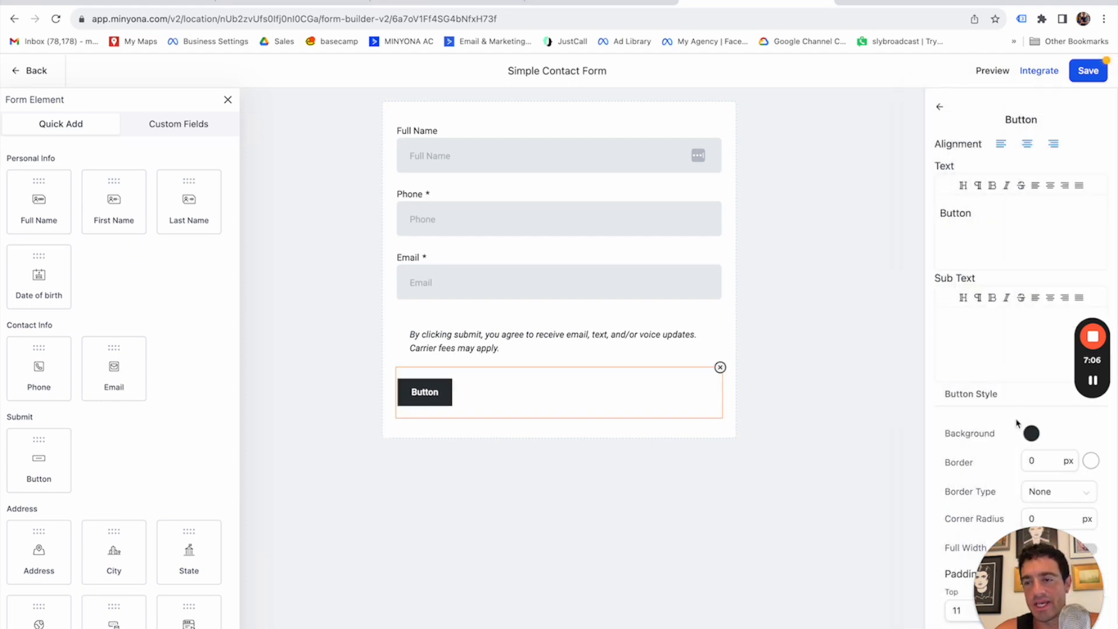
left_click(1032, 434)
left_click_drag(1011, 556, 57, 550)
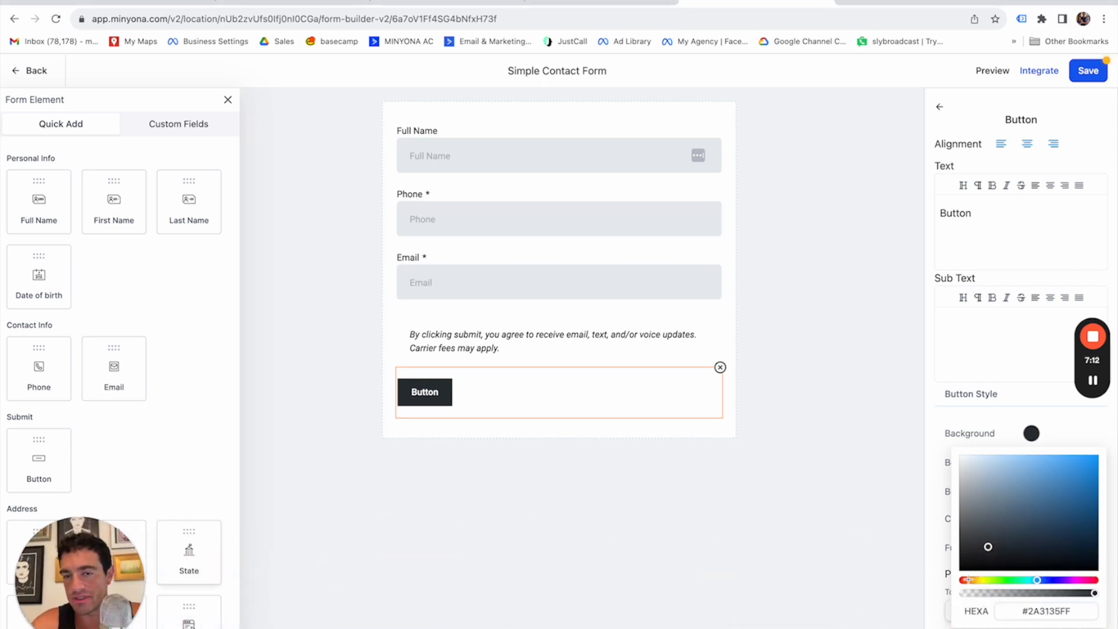
left_click_drag(1037, 580, 1099, 455)
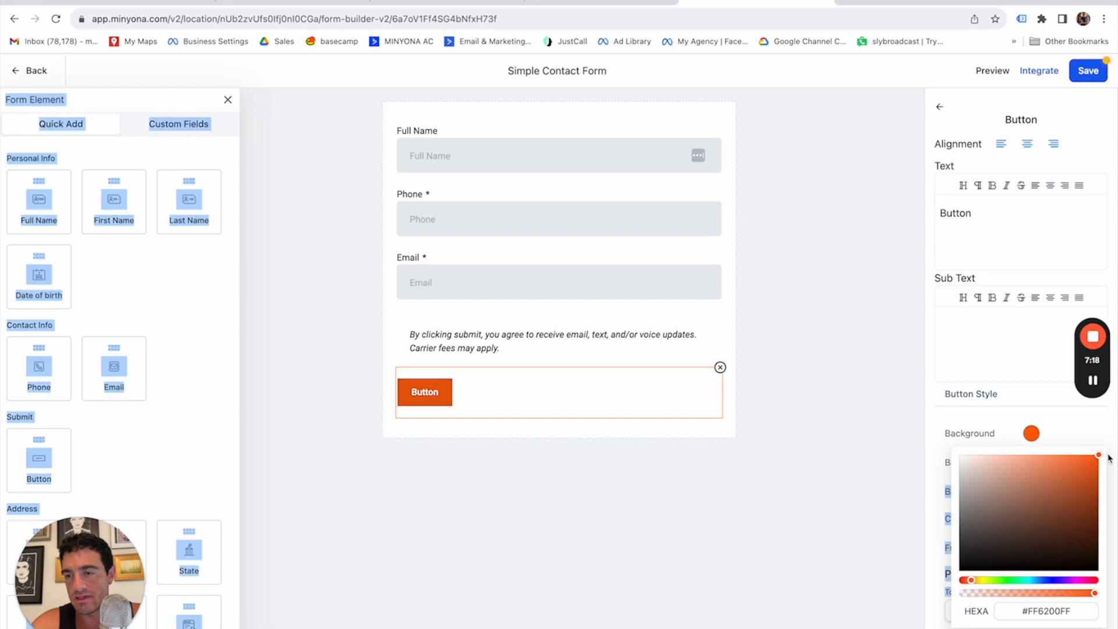
left_click(858, 508)
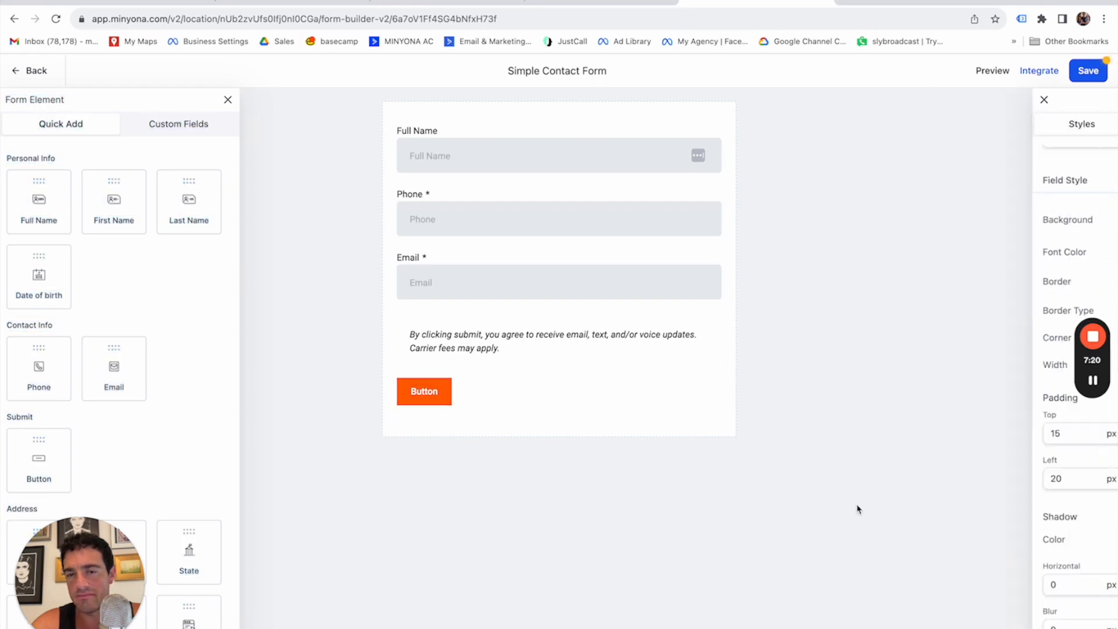
- Set the form button's text to "CONTACT ME WITH SALE PRICES"
left_click(432, 400)
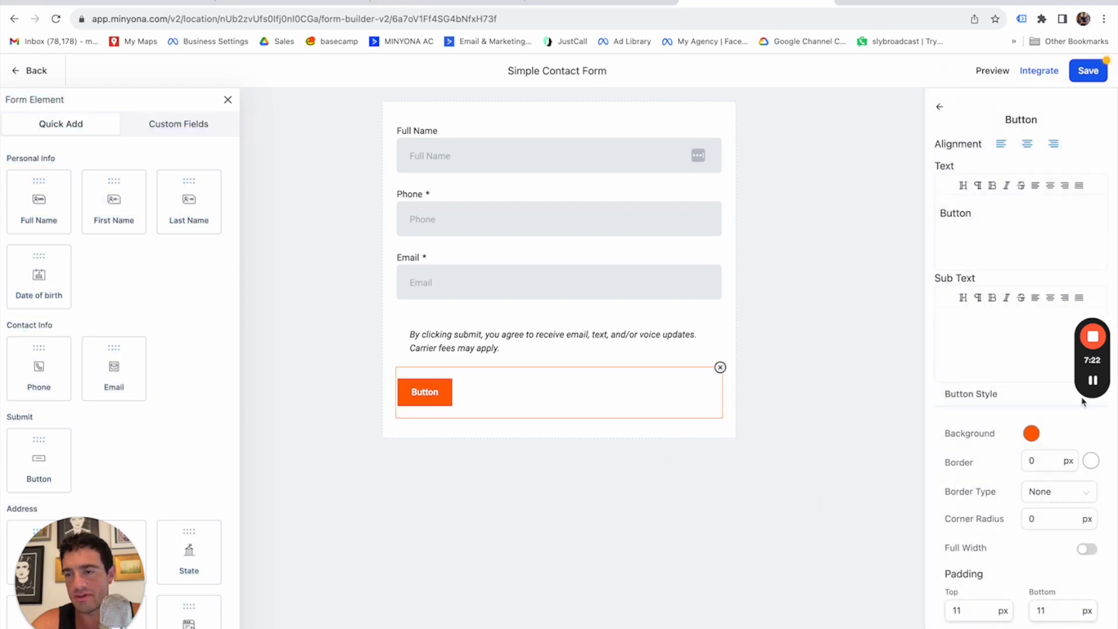
double_click(1007, 225)
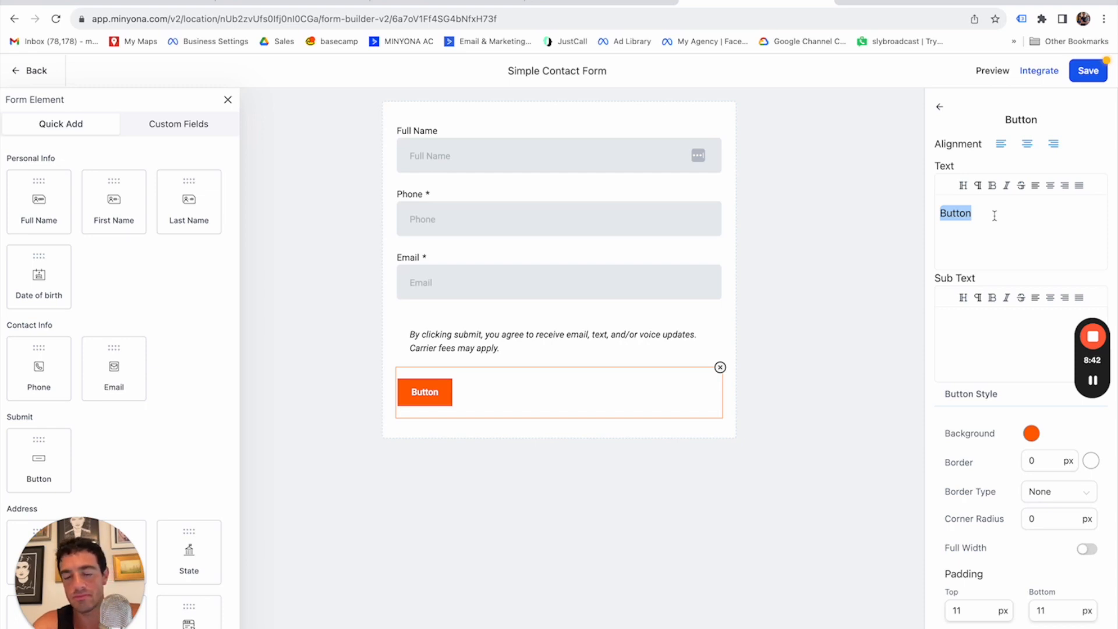
type("CONTAC")
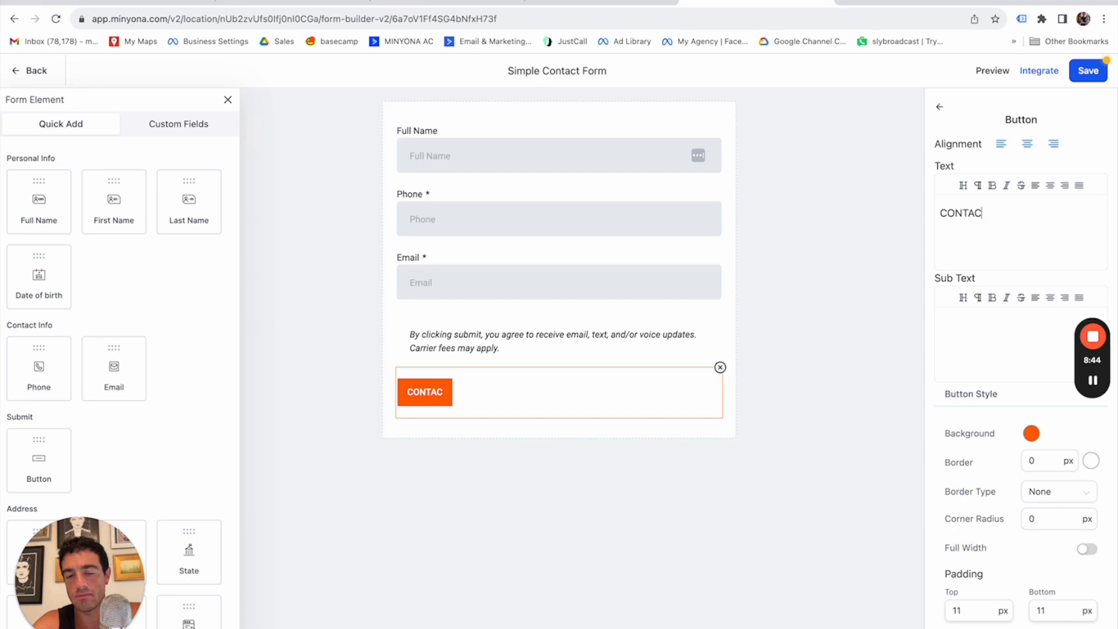
type("T WITH ")
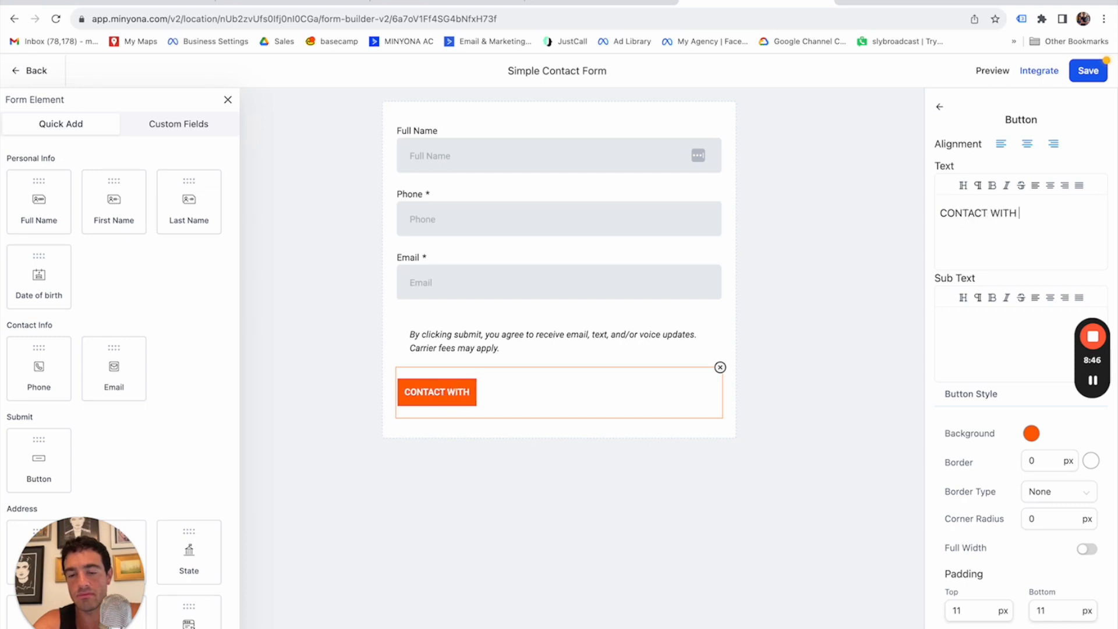
type("SALE PRICES")
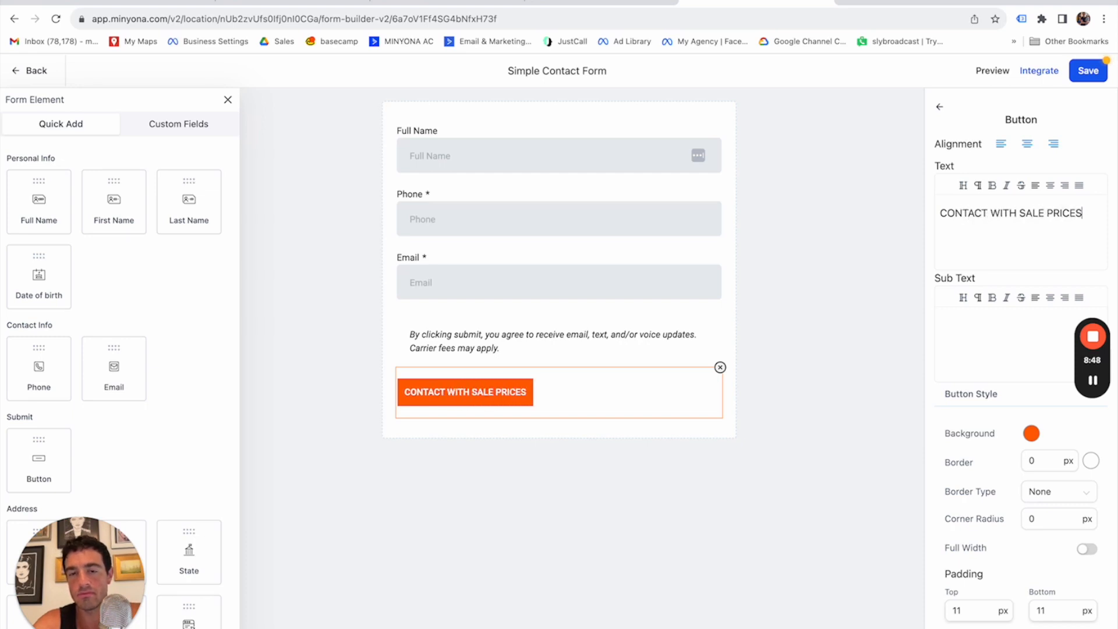
left_click(984, 331)
left_click(991, 220)
type("ME")
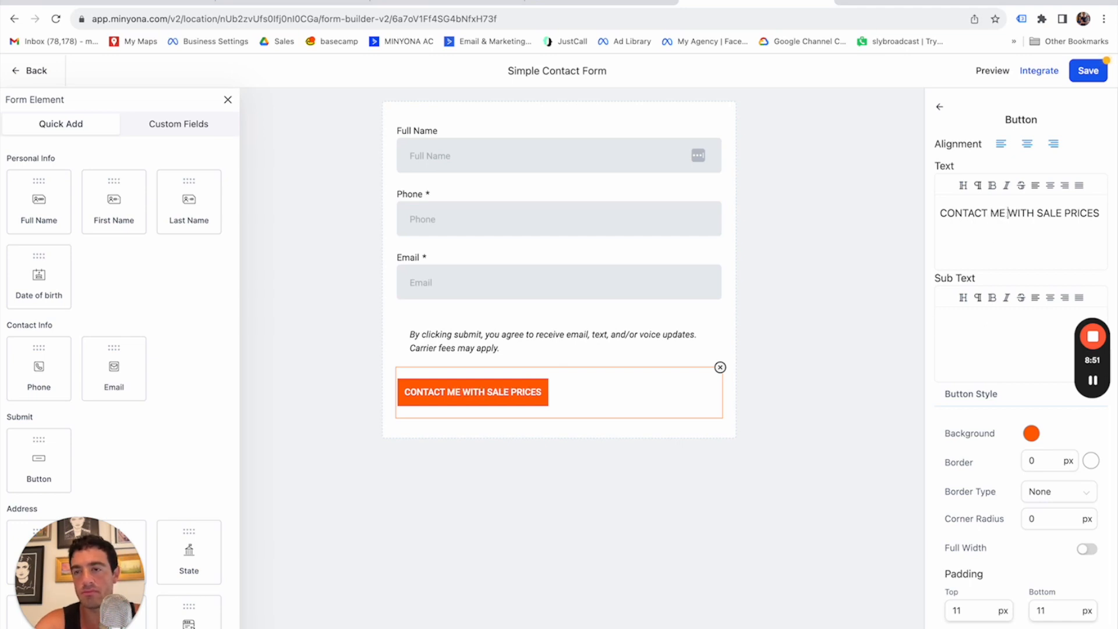
- Set the form button's sub text to "When we run a sale on decking, you'll be the first to know"
left_click(996, 321)
type("If we ever")
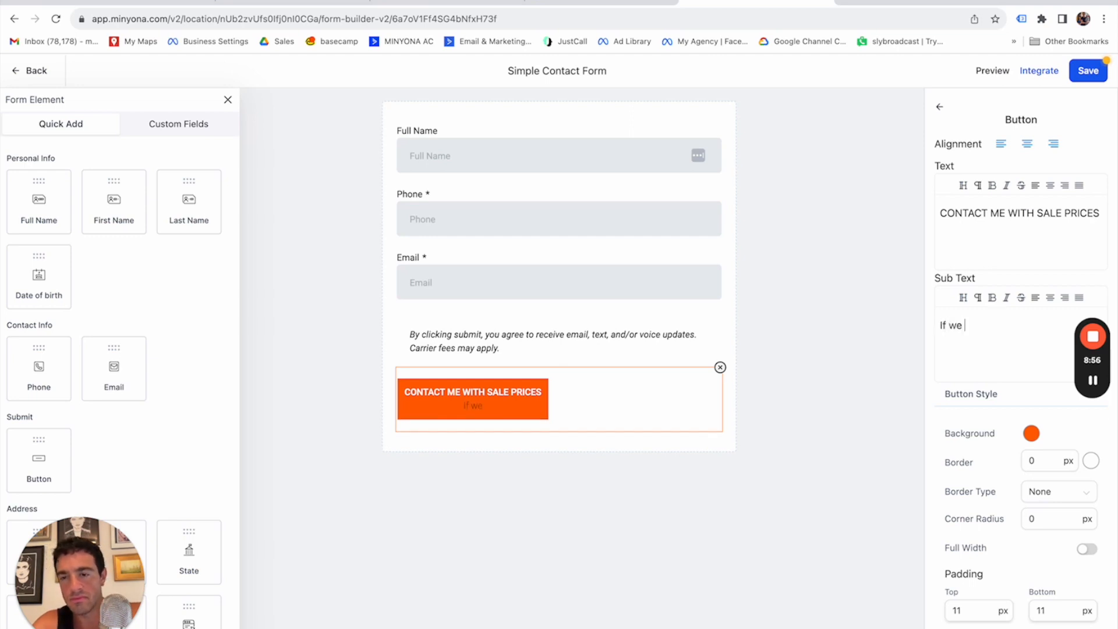
key("BackSpace")
key("BackSpace")
key("BackSpace")
key("BackSpace")
key("BackSpace")
key("BackSpace")
key("BackSpace")
type("Whe")
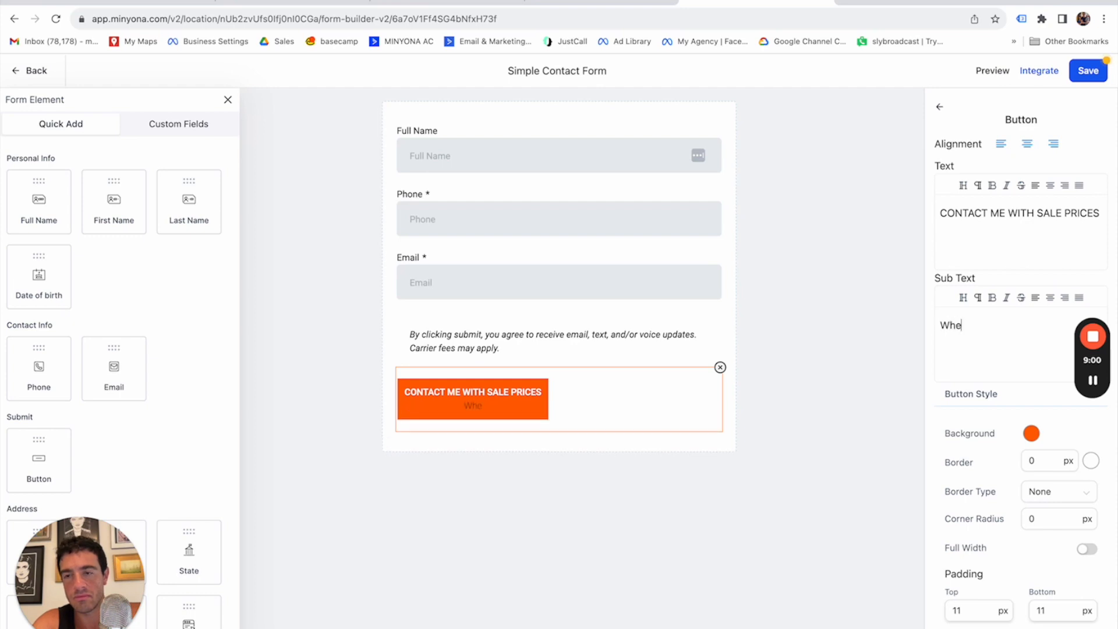
type("n we run a sa")
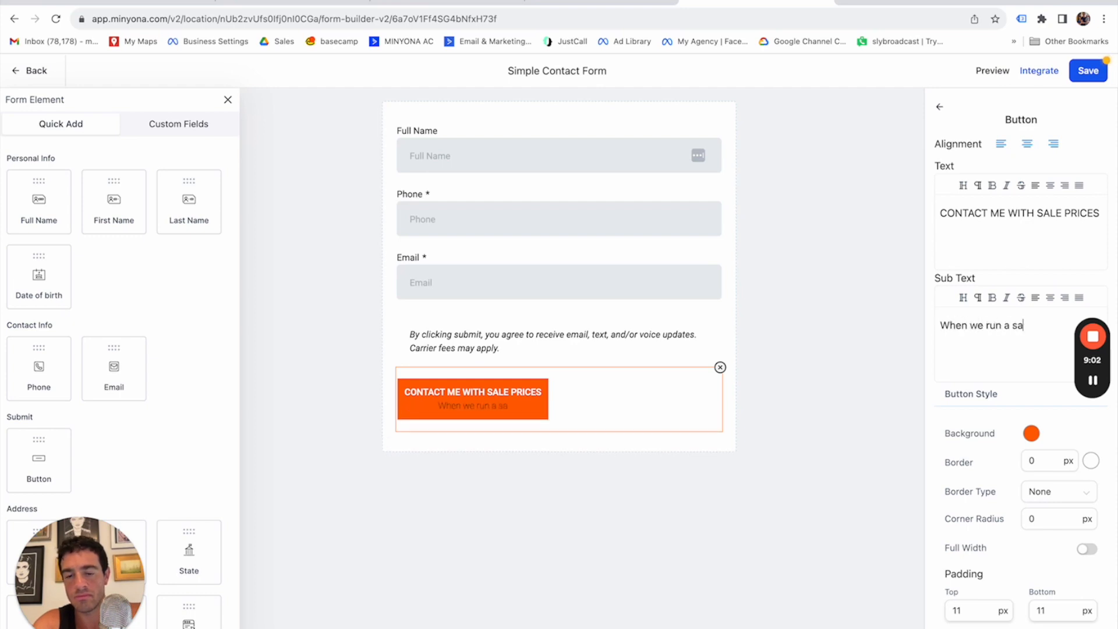
type("le on decking, you'll be ")
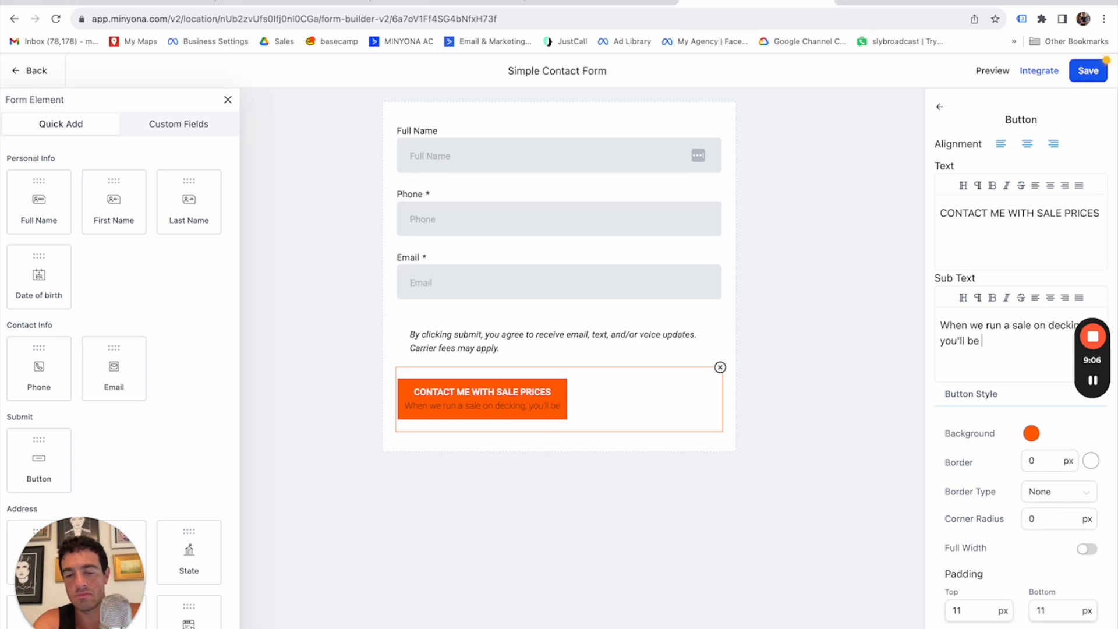
type("the first to know")
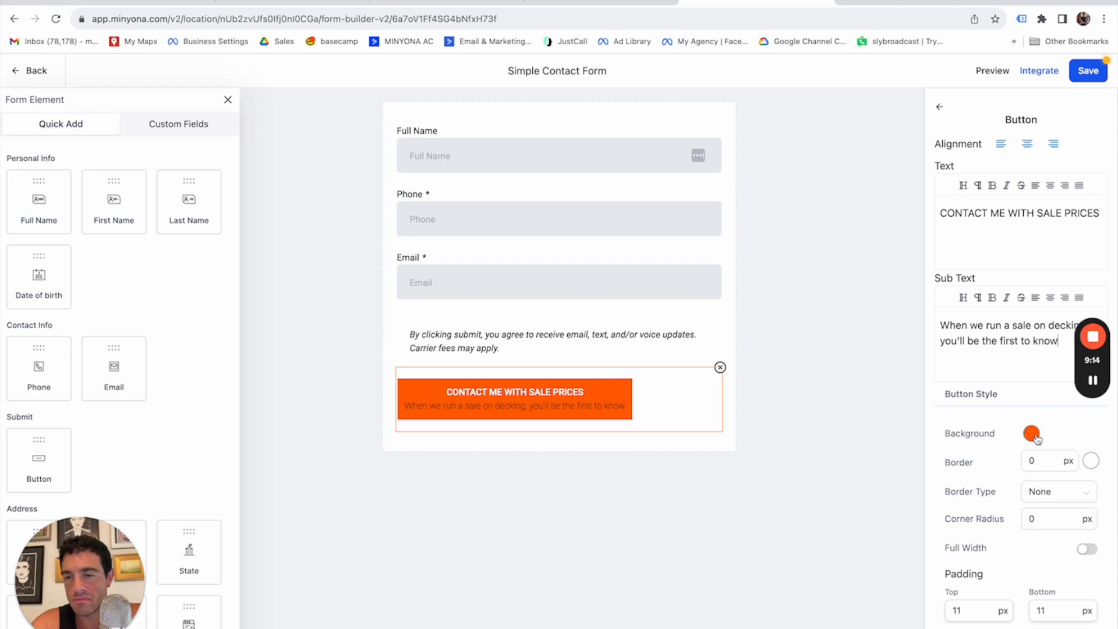
- Change the button's sub text color to white, #FFFFFFFF
scroll(1040, 439, "down", 8)
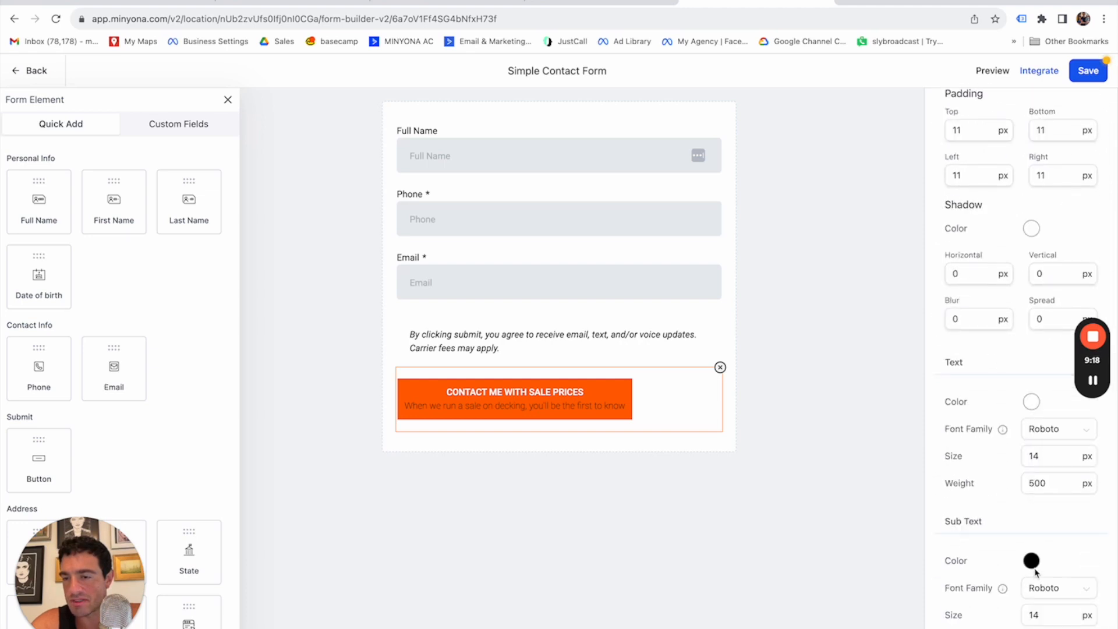
left_click(1036, 571)
left_click_drag(985, 477, 955, 373)
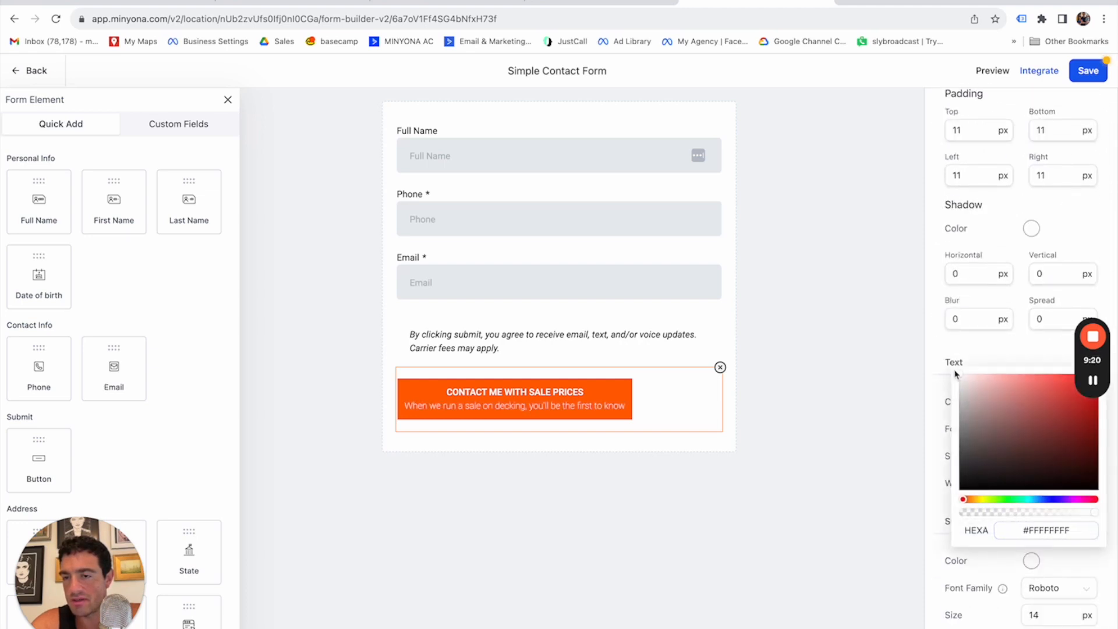
left_click(1028, 355)
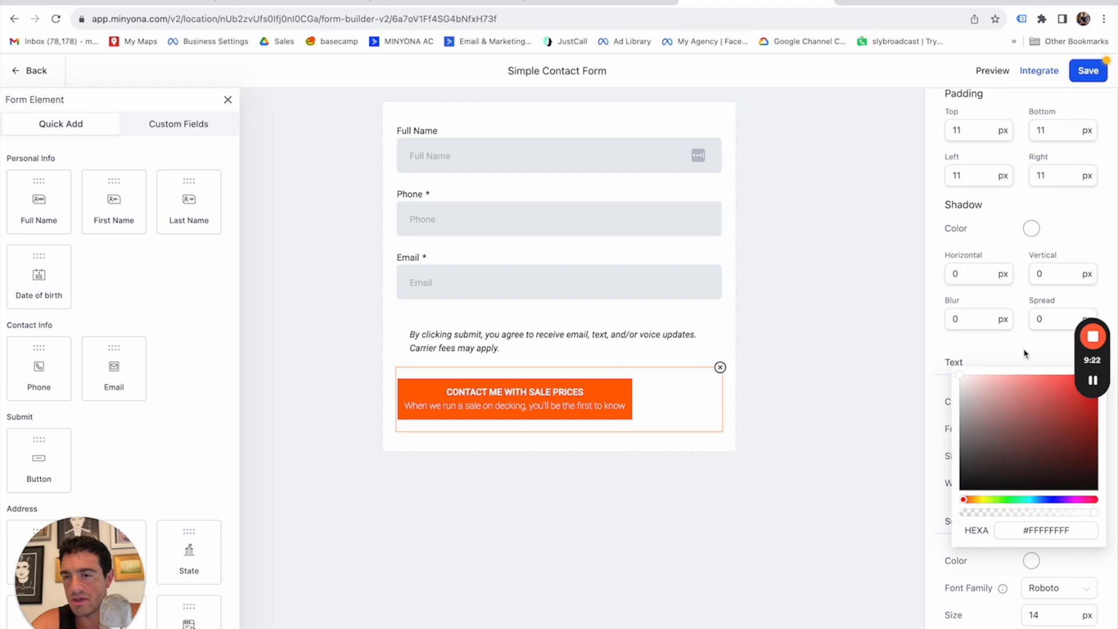
- Set the button's main text to weight 600 and size 16 px
left_click(1047, 483)
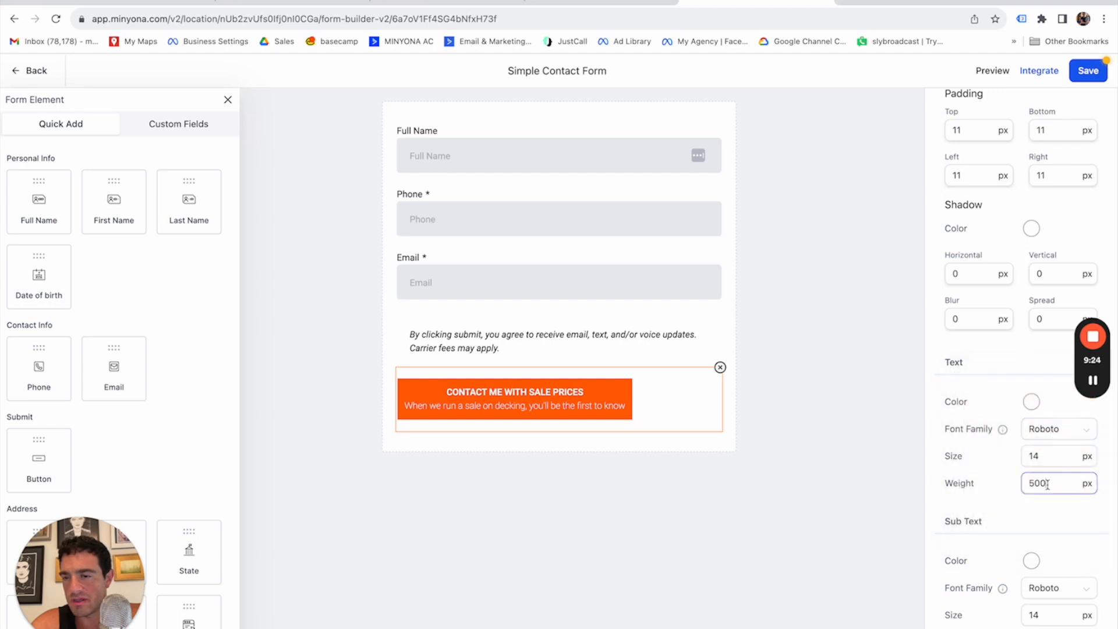
left_click_drag(1057, 486, 1020, 484)
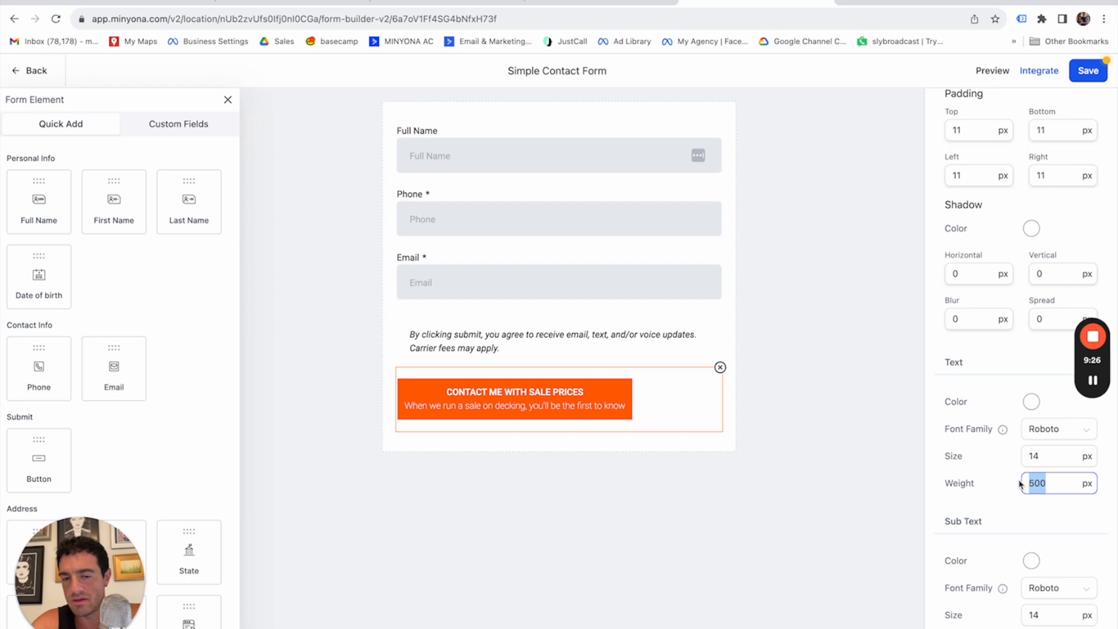
type("600")
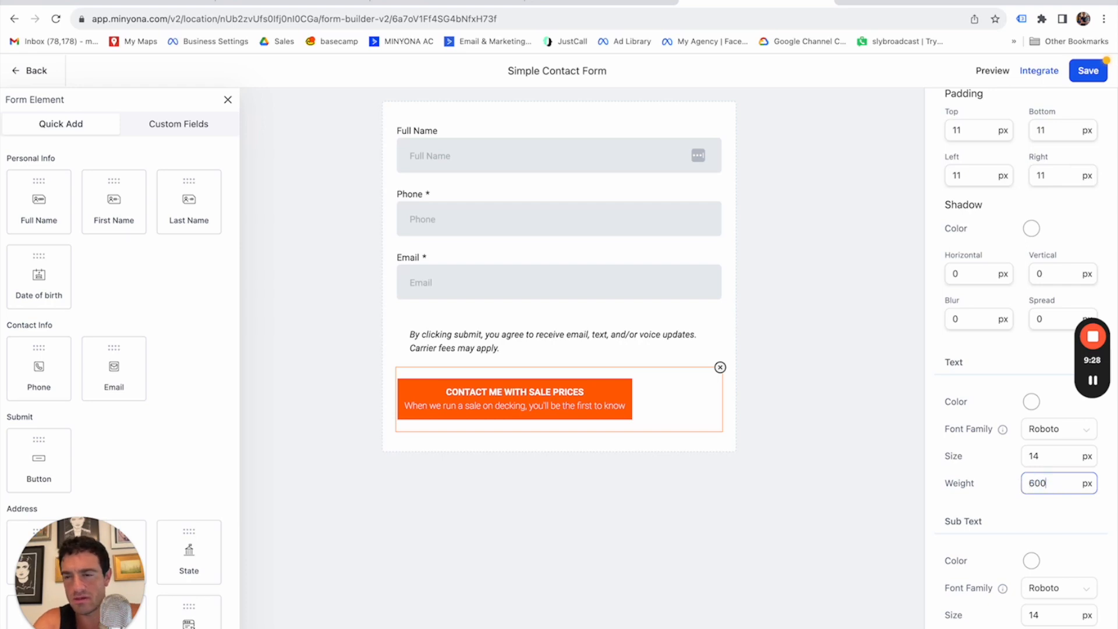
left_click_drag(1025, 457, 1045, 460)
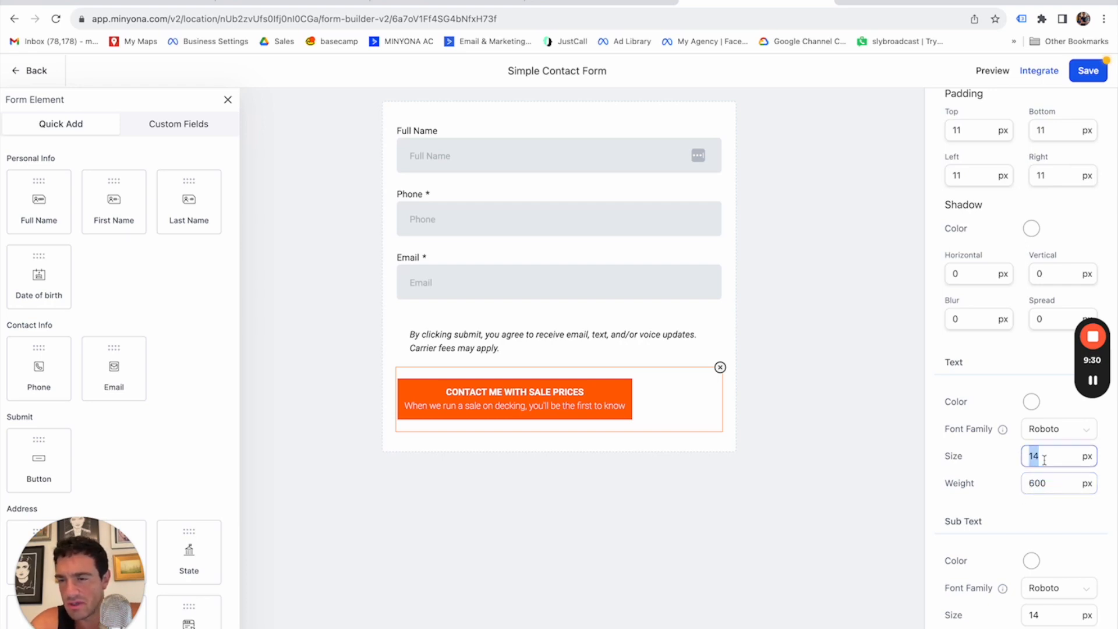
type("16")
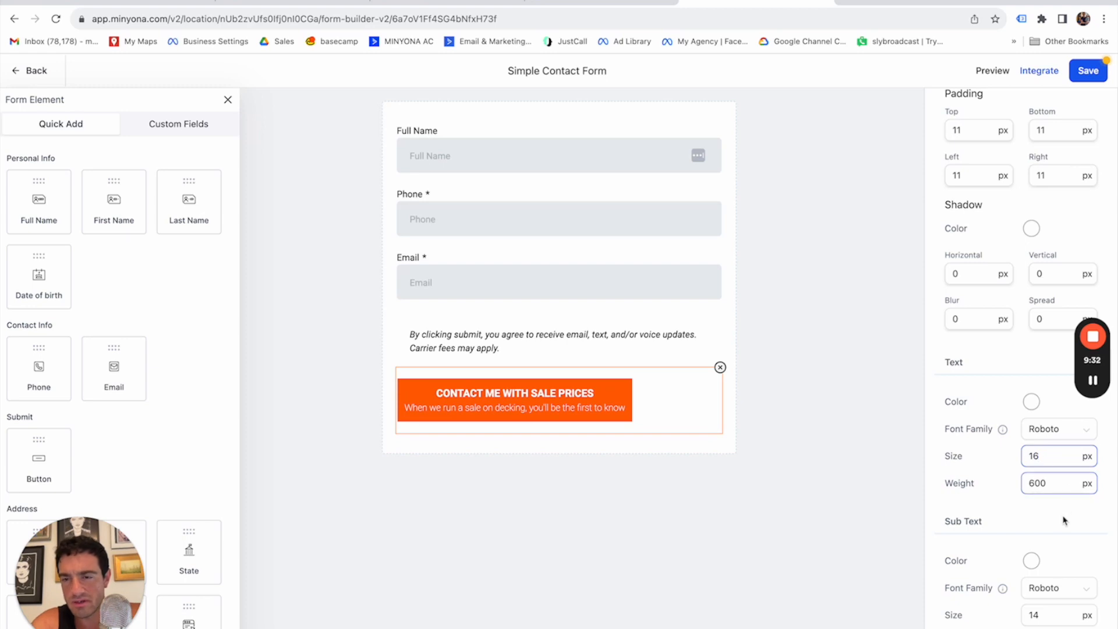
- Make the button's sub text bolder and set its size to 12 px
left_click(1047, 628)
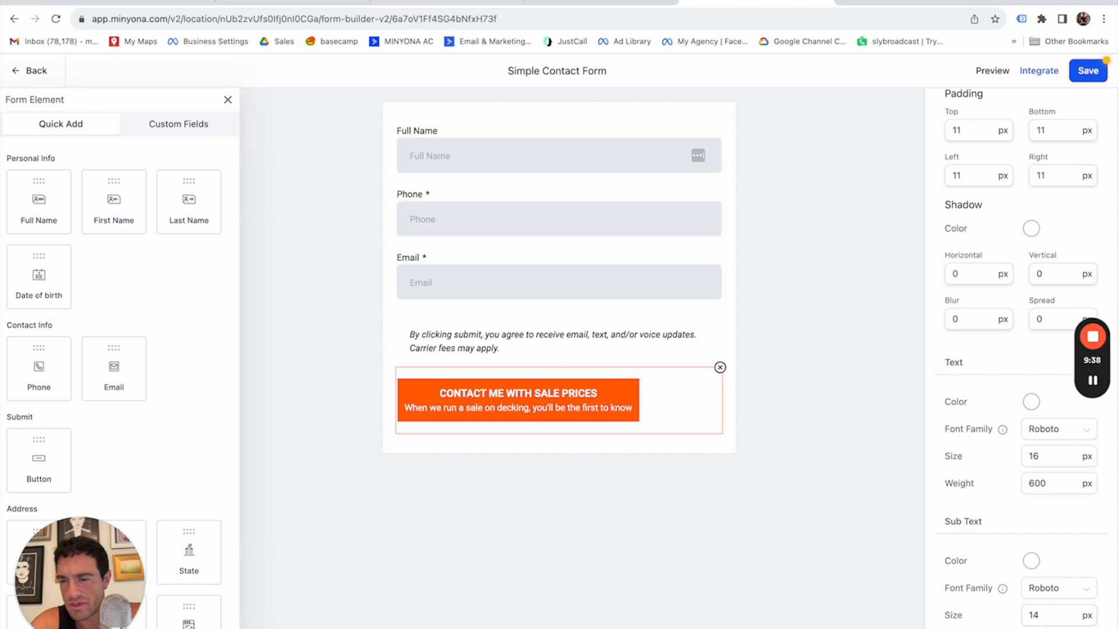
double_click(1042, 616)
type("12")
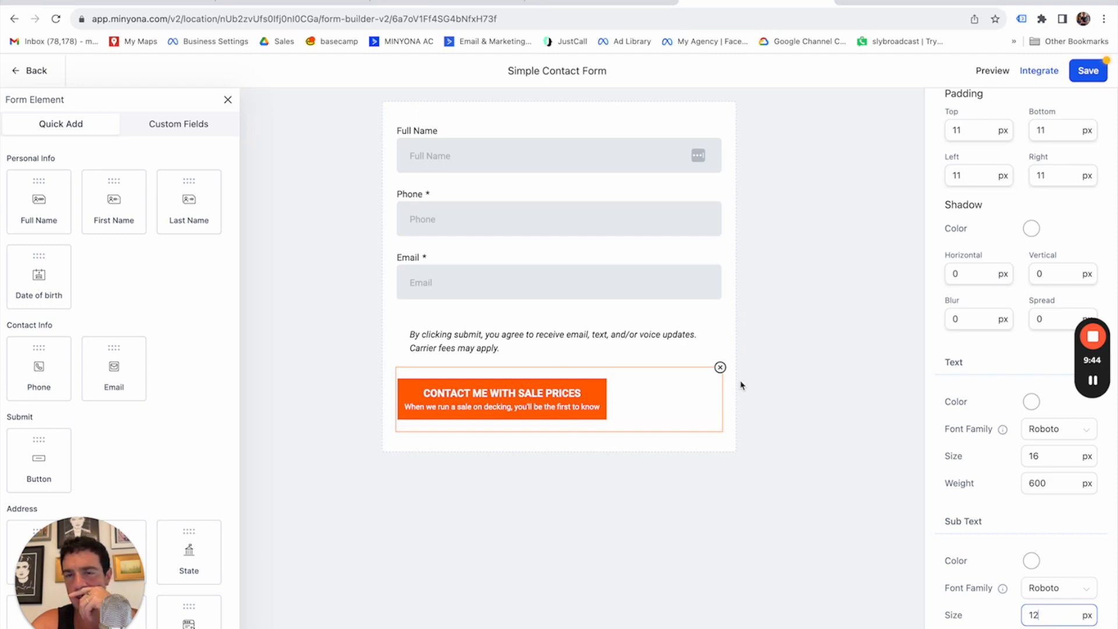
- Center the button within the form and save Simple Contact Form
scroll(972, 316, "up", 8)
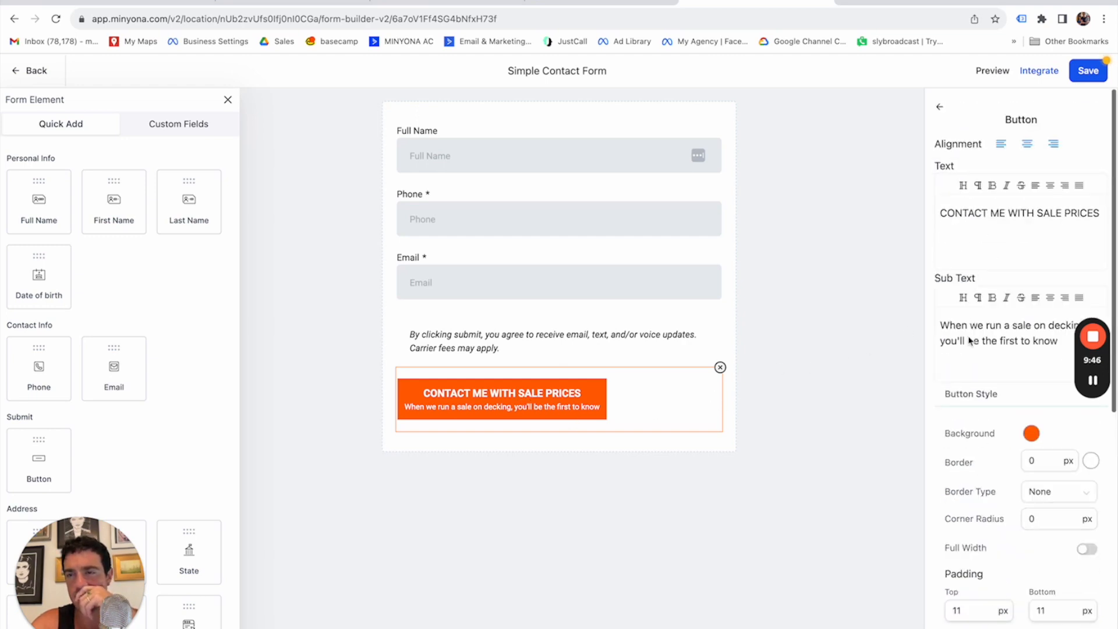
left_click(1027, 144)
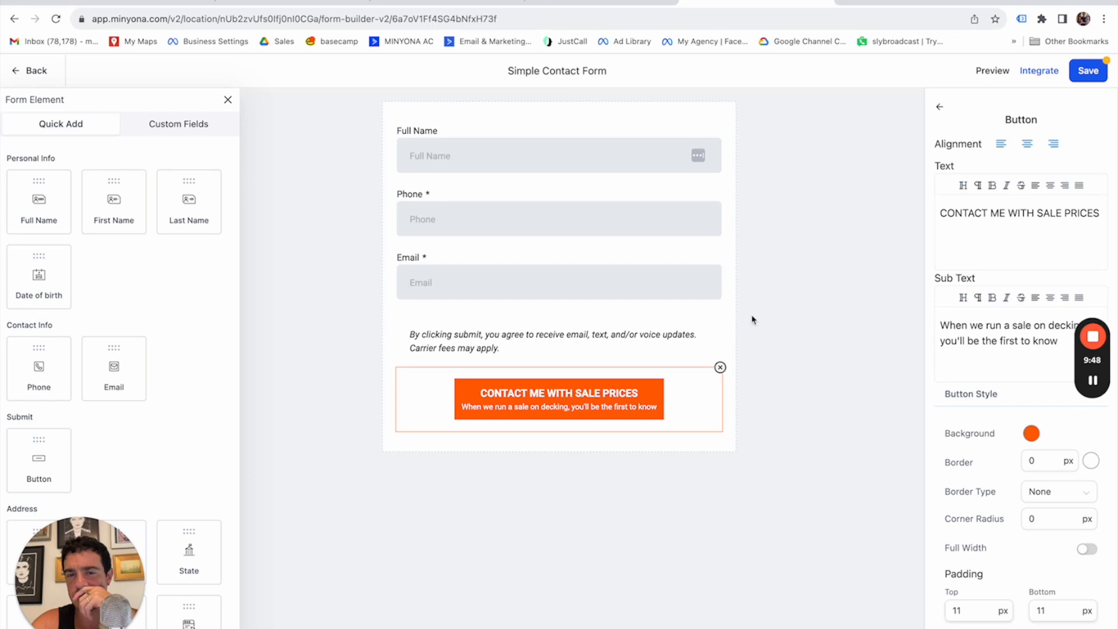
left_click(834, 393)
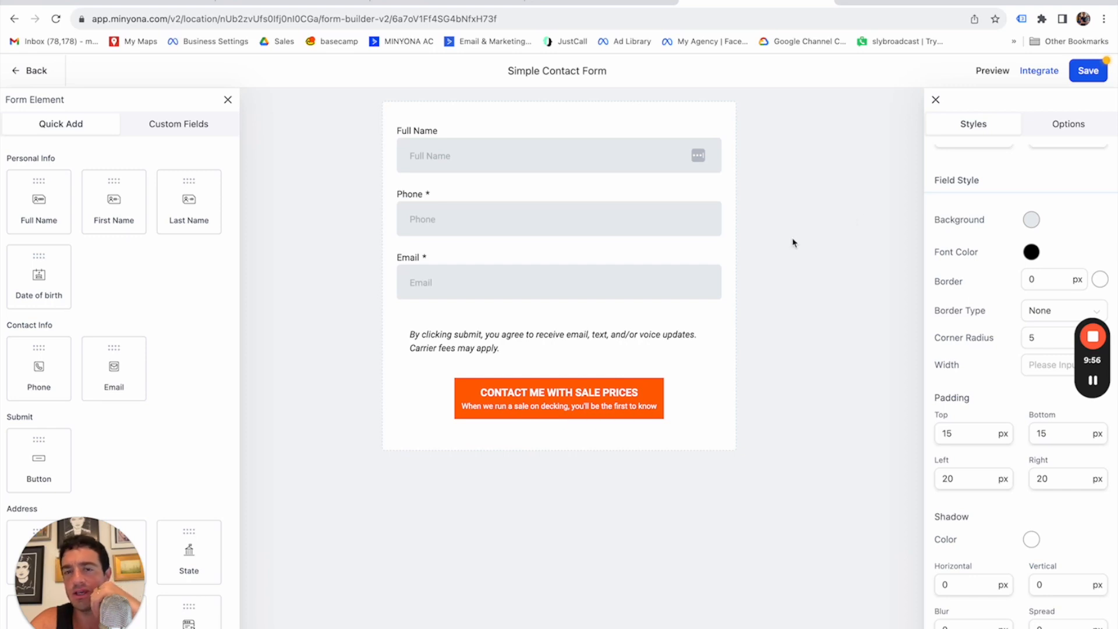
left_click(1088, 71)
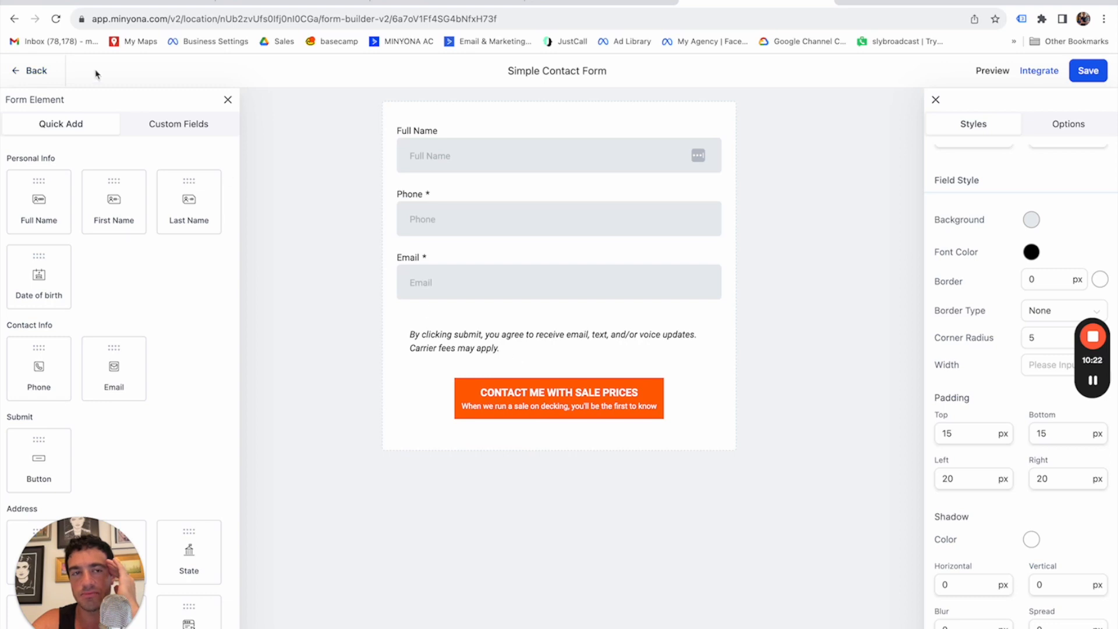
- Leave the form builder and open the Decking Lead Funnel's Landing Page in the page editor
left_click(37, 72)
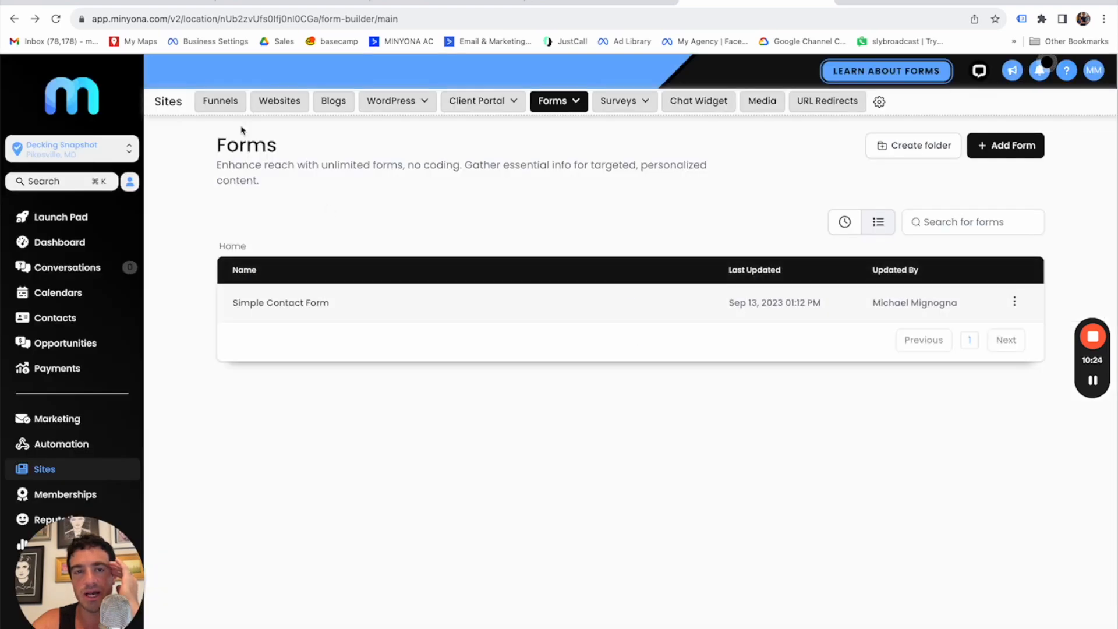
left_click(229, 103)
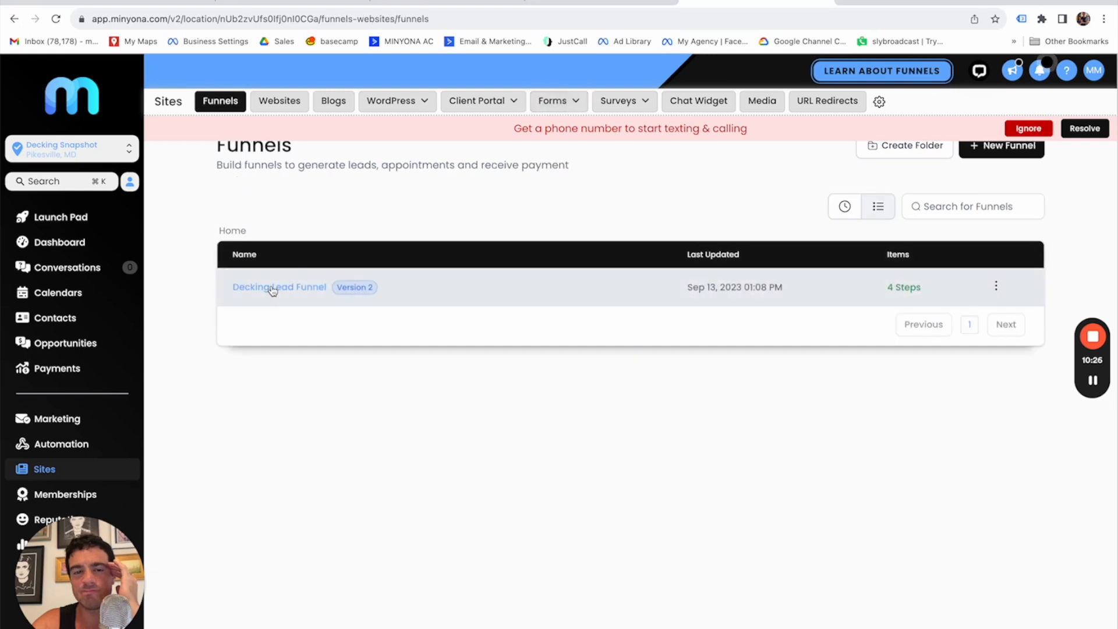
left_click(270, 288)
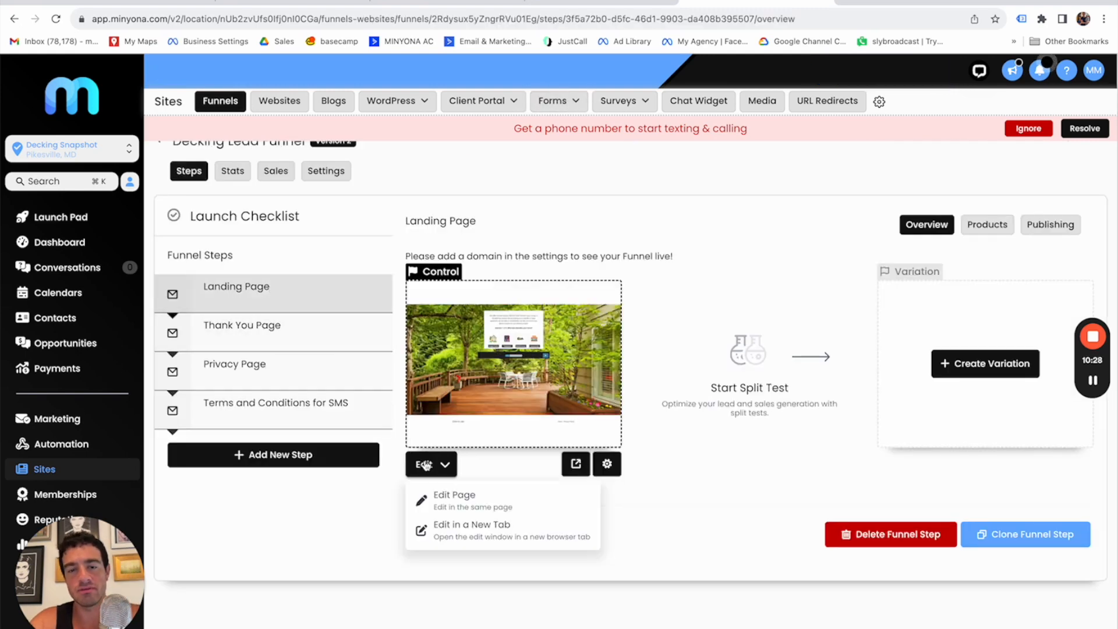
left_click(455, 492)
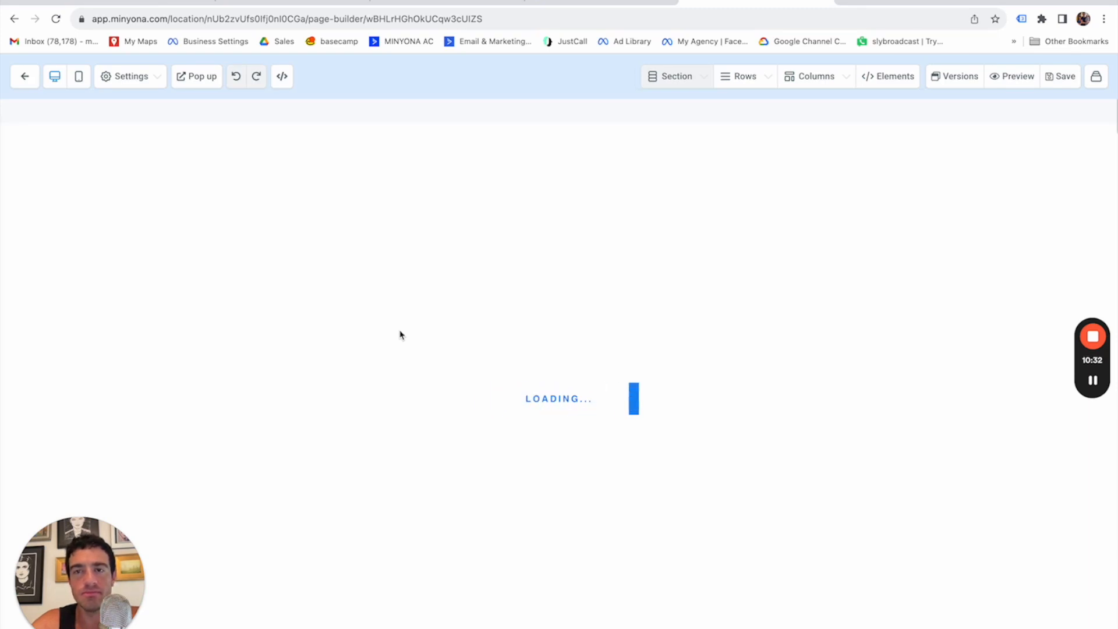
- Open the page's popup and add a headline element above the contact form, formatted as H3
left_click(195, 77)
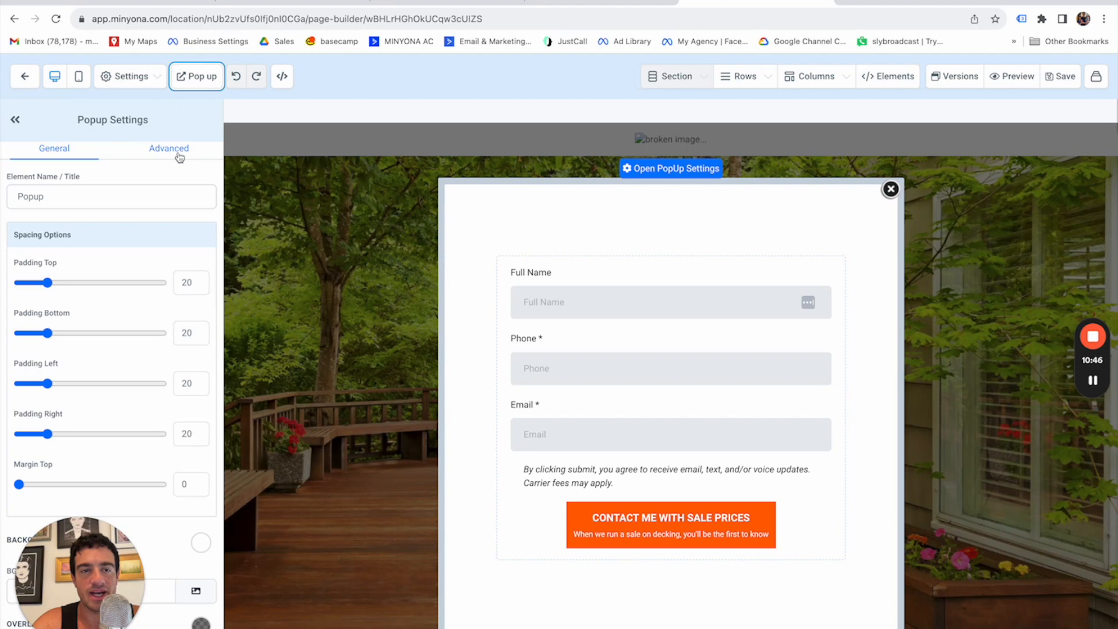
mouse_move(894, 82)
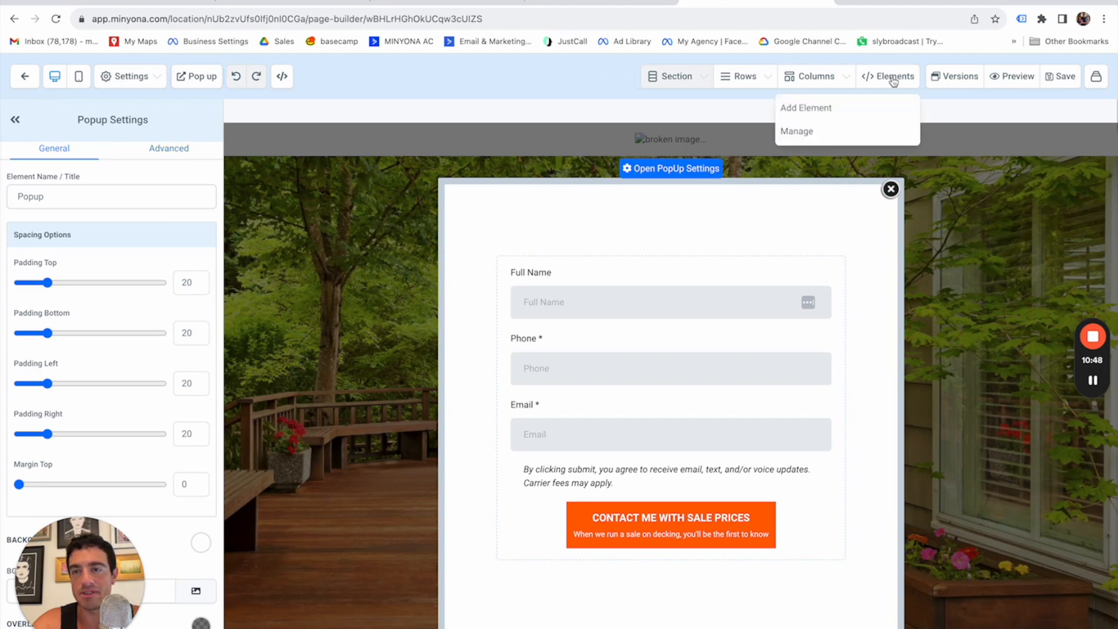
left_click(821, 107)
left_click_drag(884, 196, 710, 232)
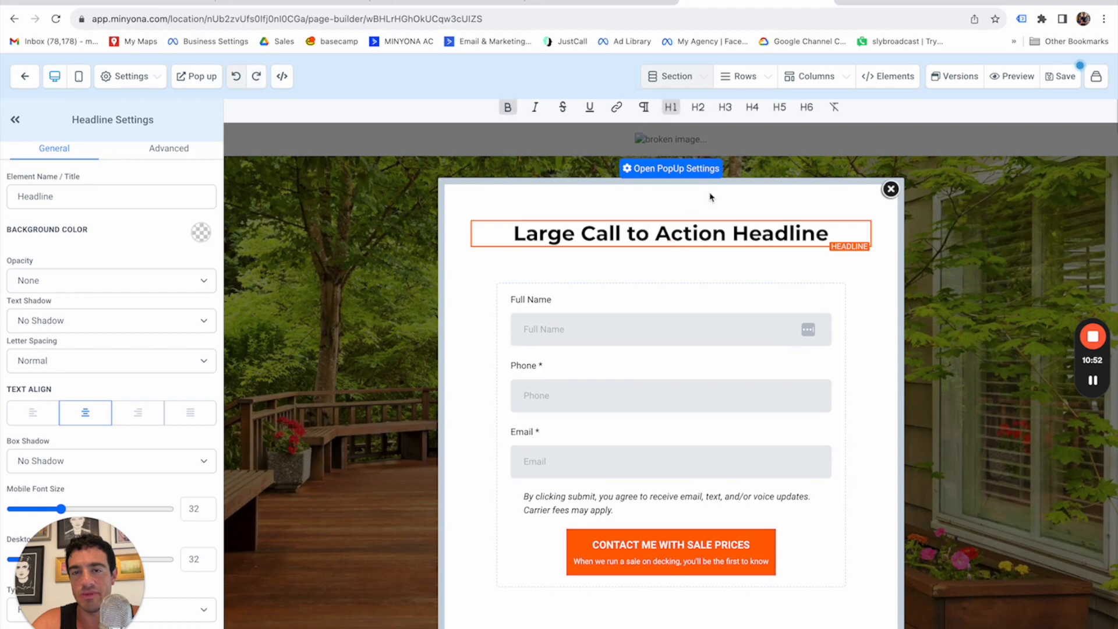
left_click(726, 108)
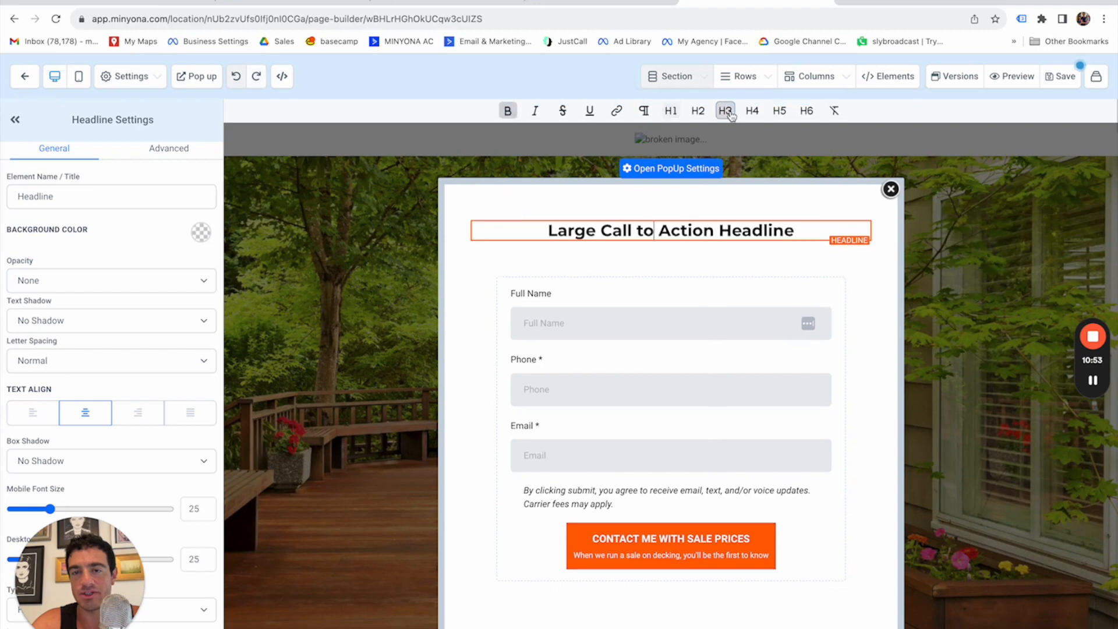
- Replace the popup headline's placeholder text with "It never hurts to get another quote, even if"
triple_click(633, 232)
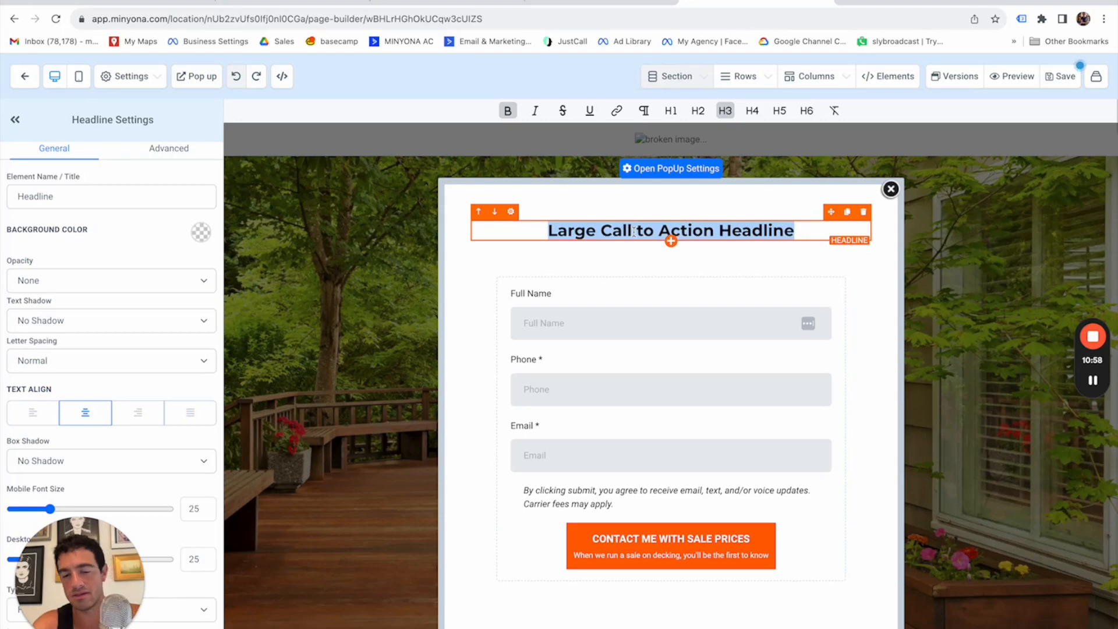
type("It never")
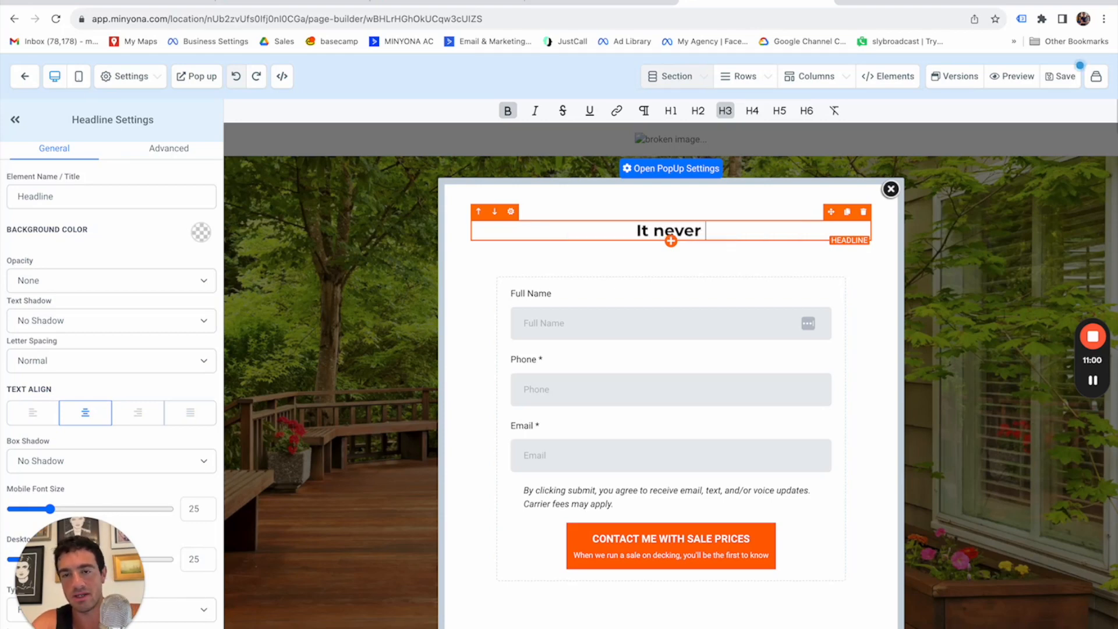
type(" hurts to ")
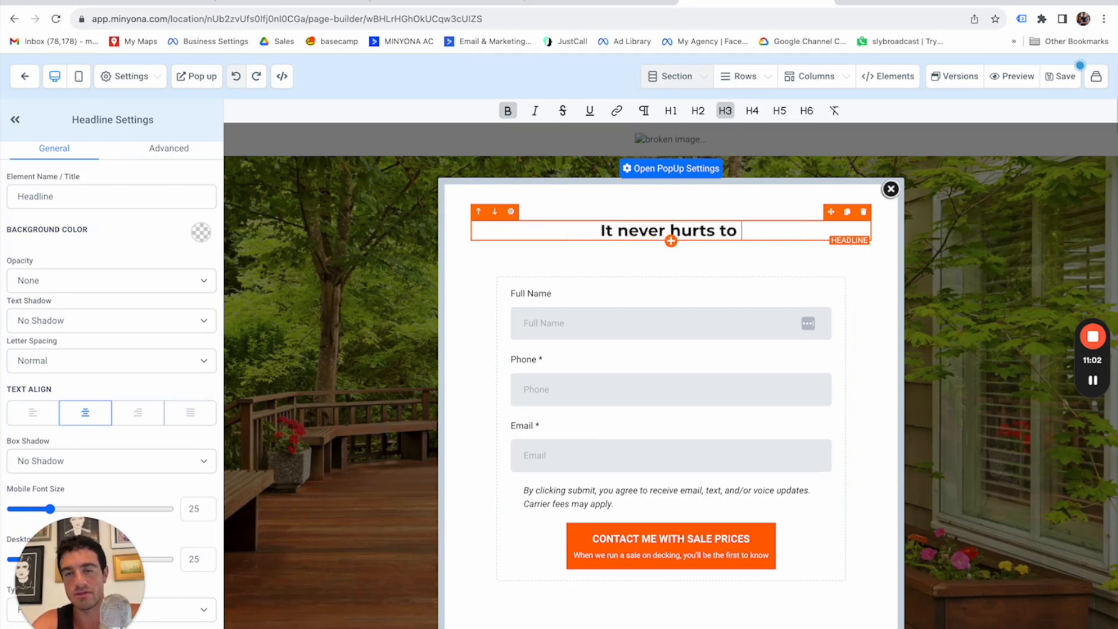
type("get another")
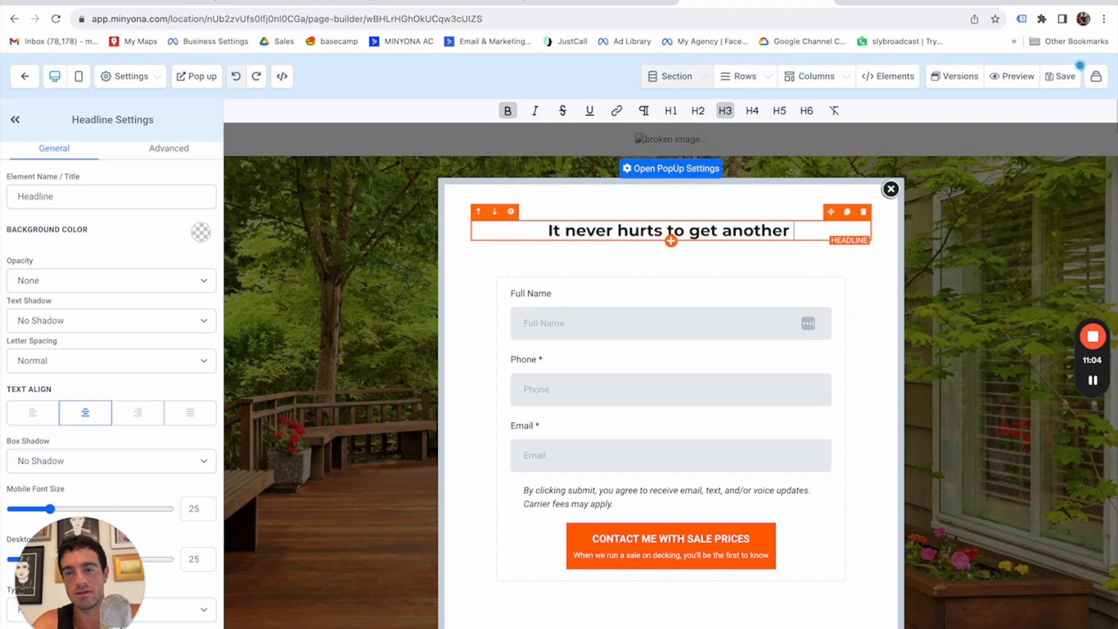
type(" quote")
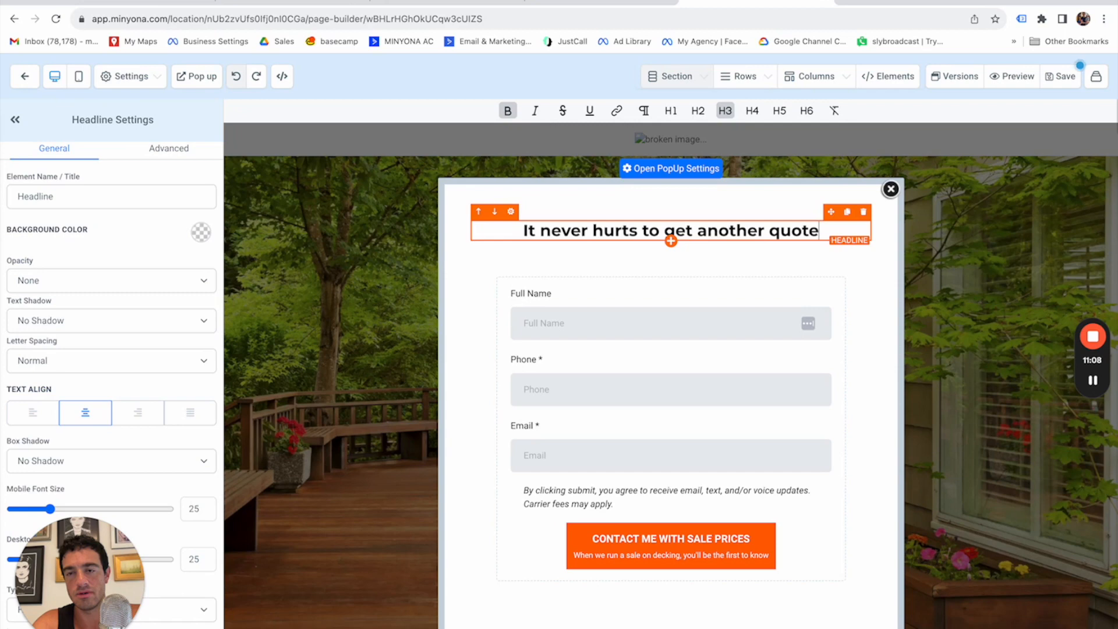
type(", even if")
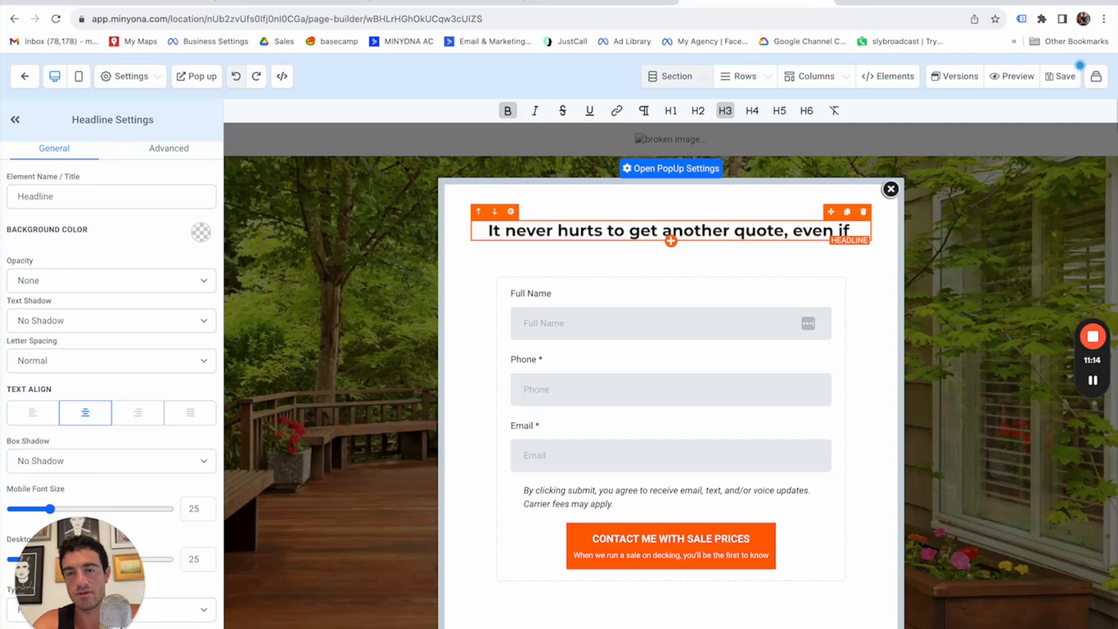
- Reword the popup headline to read "It never hurts to get a quote,"
key("BackSpace")
key("BackSpace")
key("BackSpace")
key("BackSpace")
key("BackSpace")
key("BackSpace")
key("BackSpace")
key("BackSpace")
key("BackSpace")
key("BackSpace")
key("BackSpace")
key("BackSpace")
key("BackSpace")
key("BackSpace")
key("BackSpace")
key("BackSpace")
key("BackSpace")
key("BackSpace")
key("BackSpace")
key("BackSpace")
key("BackSpace")
key("BackSpace")
key("BackSpace")
type("a quote")
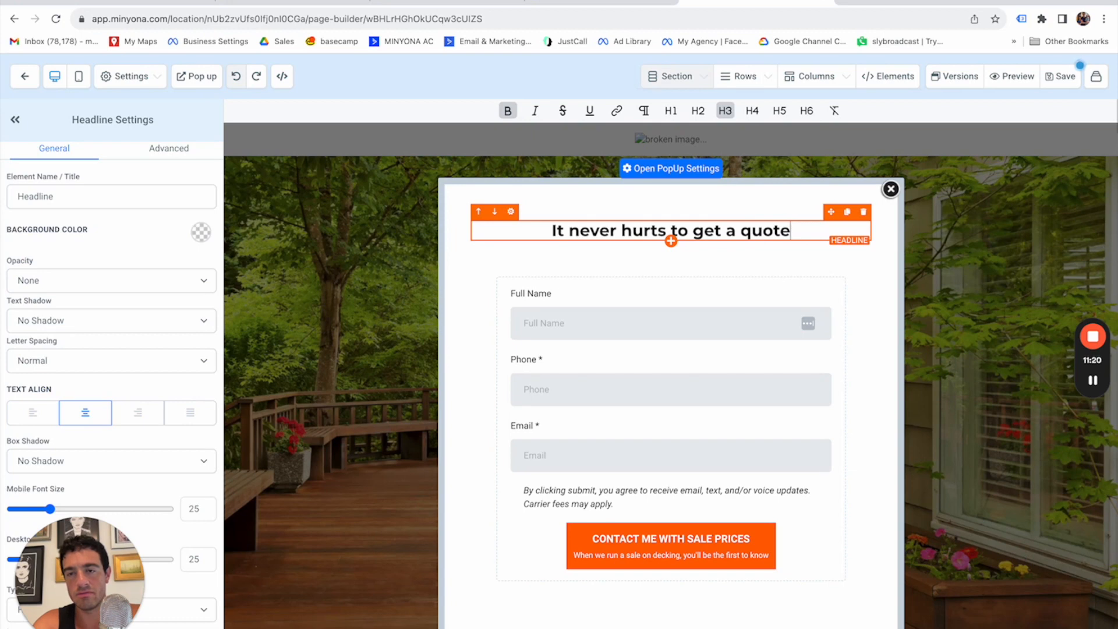
type(", ")
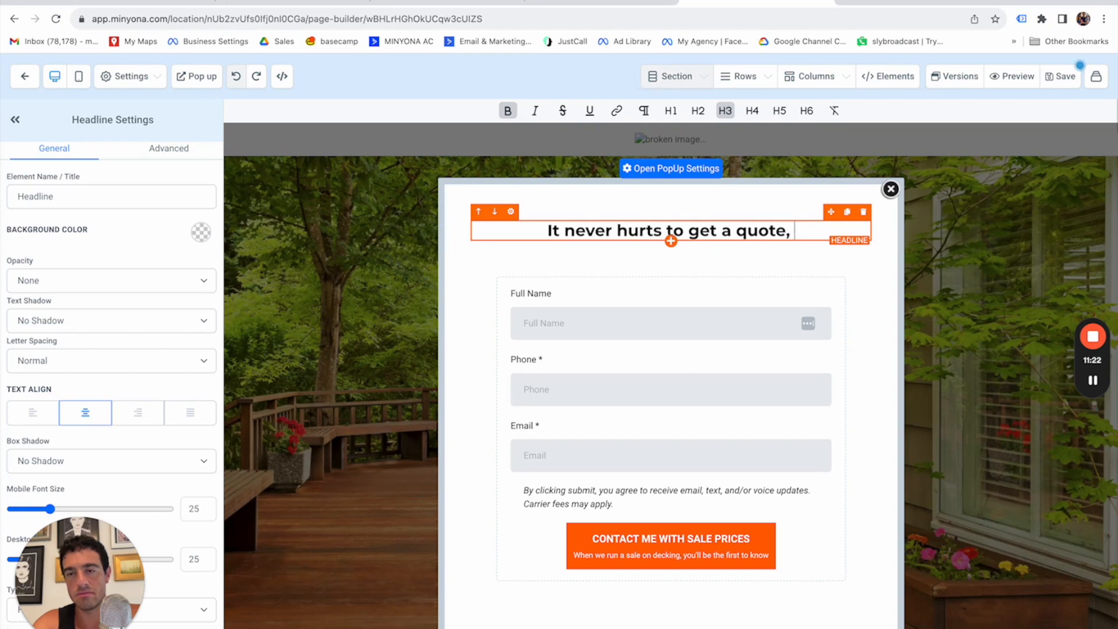
- Continue the popup headline with "or to get a tenth quote if you've already gotten several"
type("or to get a 10")
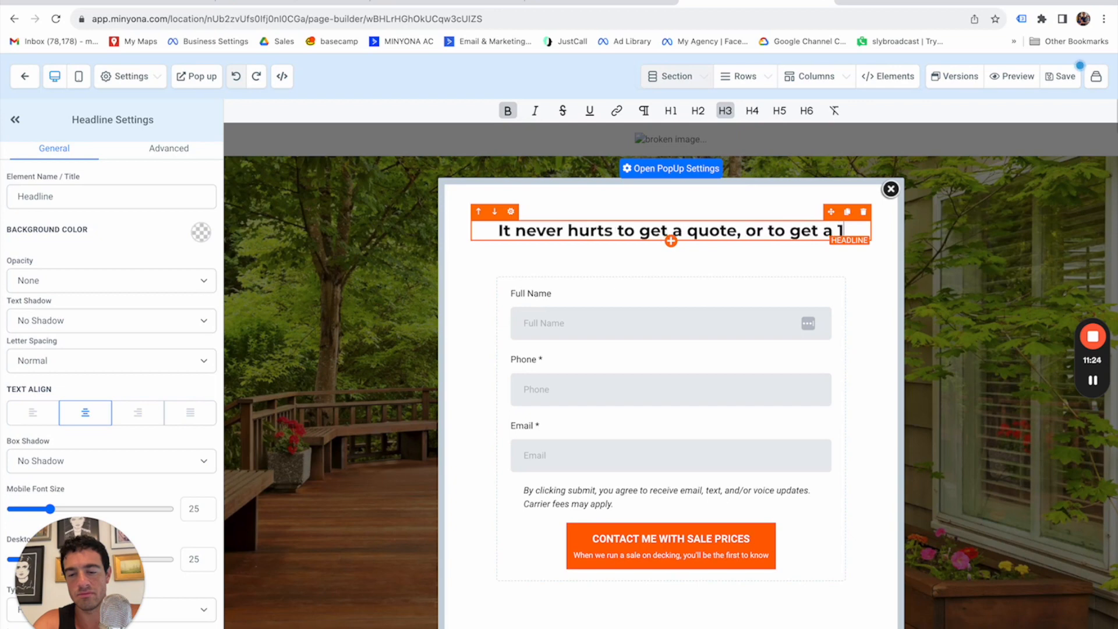
key("BackSpace")
key("BackSpace")
type("ten")
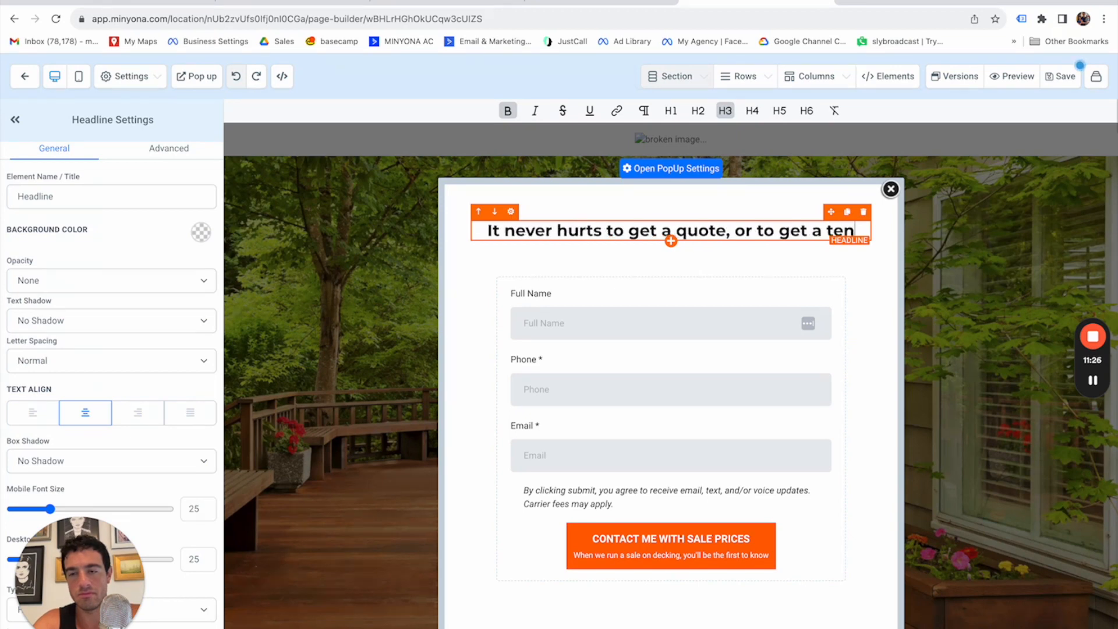
type("th quote if you")
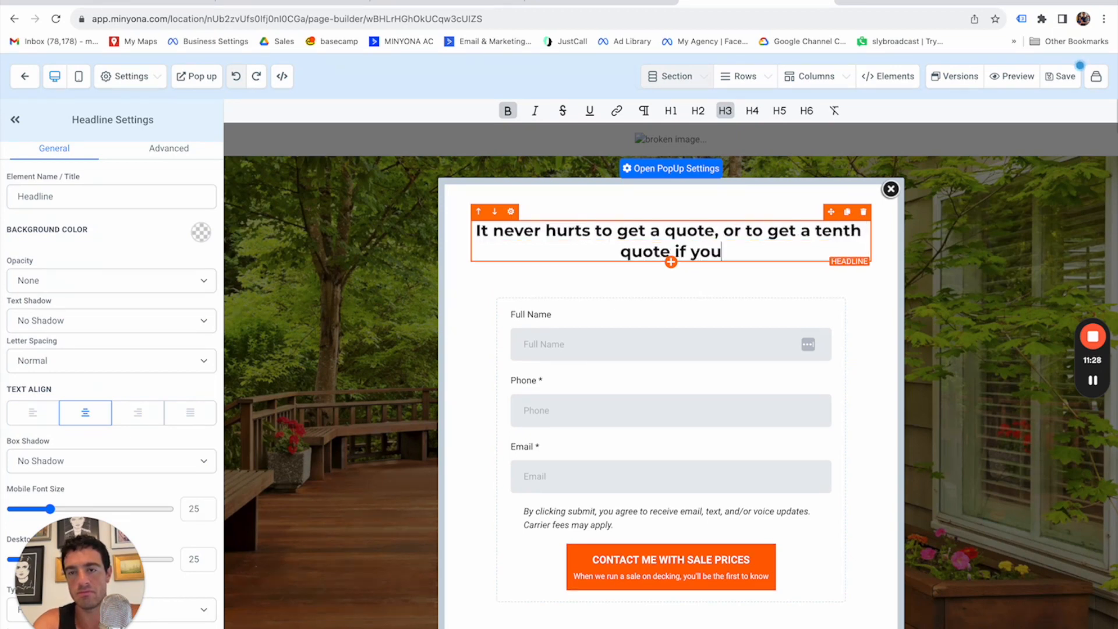
type("'ve already")
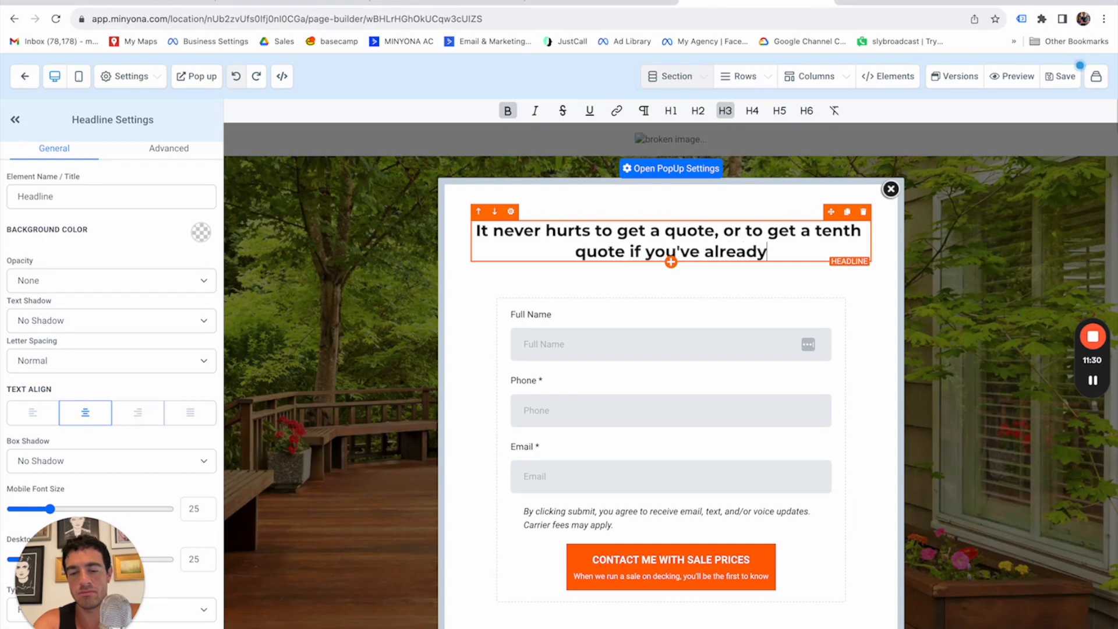
type(" gotten a")
key("BackSpace")
key("BackSpace")
type("several")
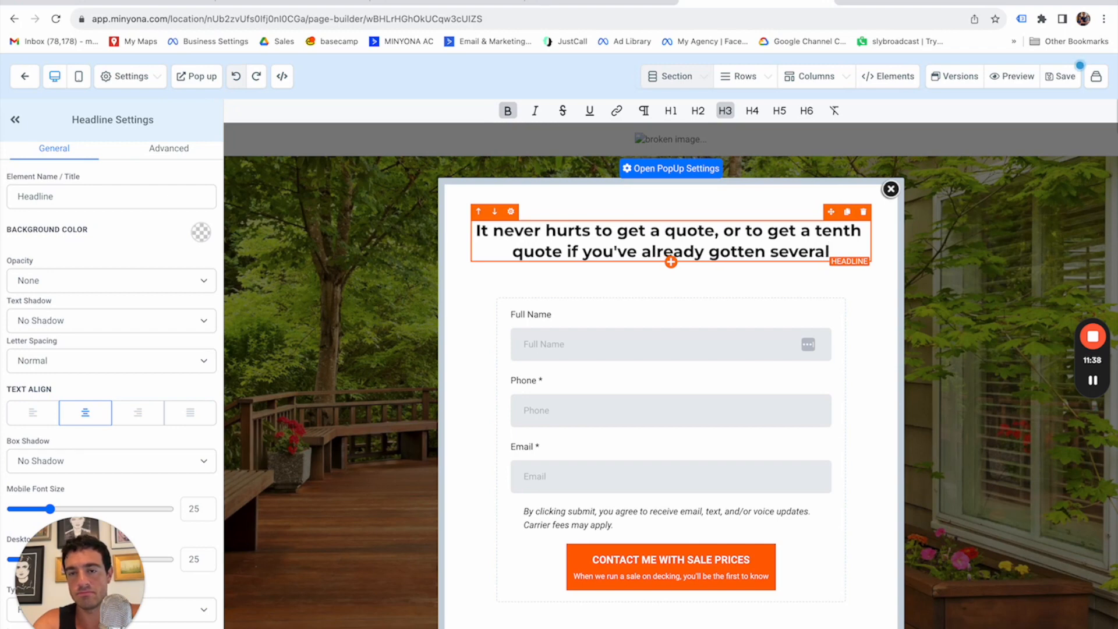
- Extend the popup headline with a second sentence, "Plus, we will let you know when we run a sale"
type(". Plus.")
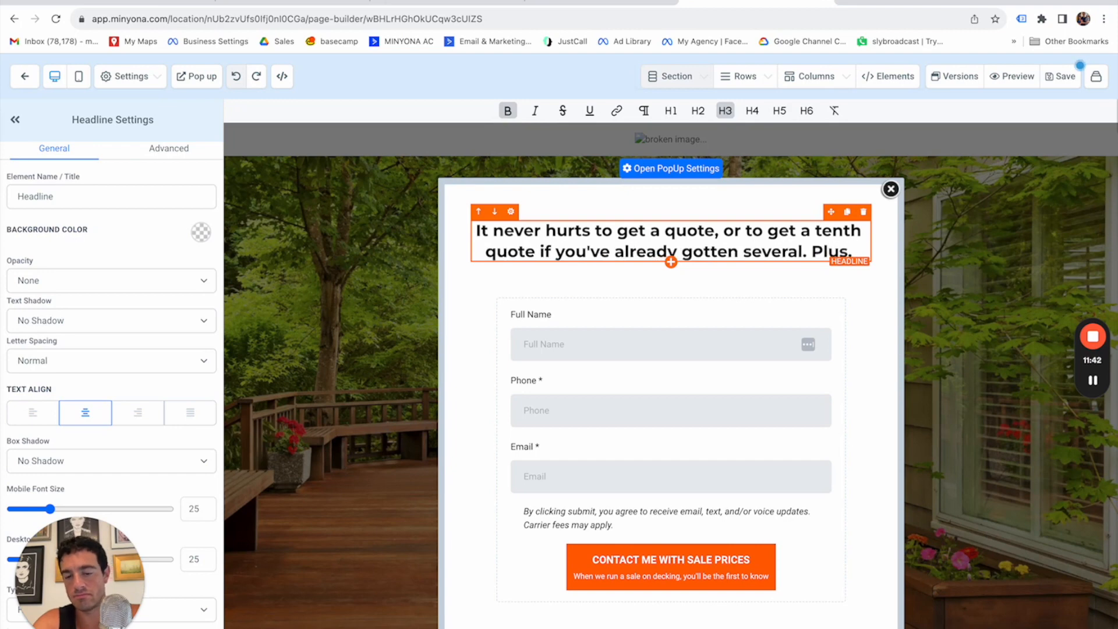
type(" we wi")
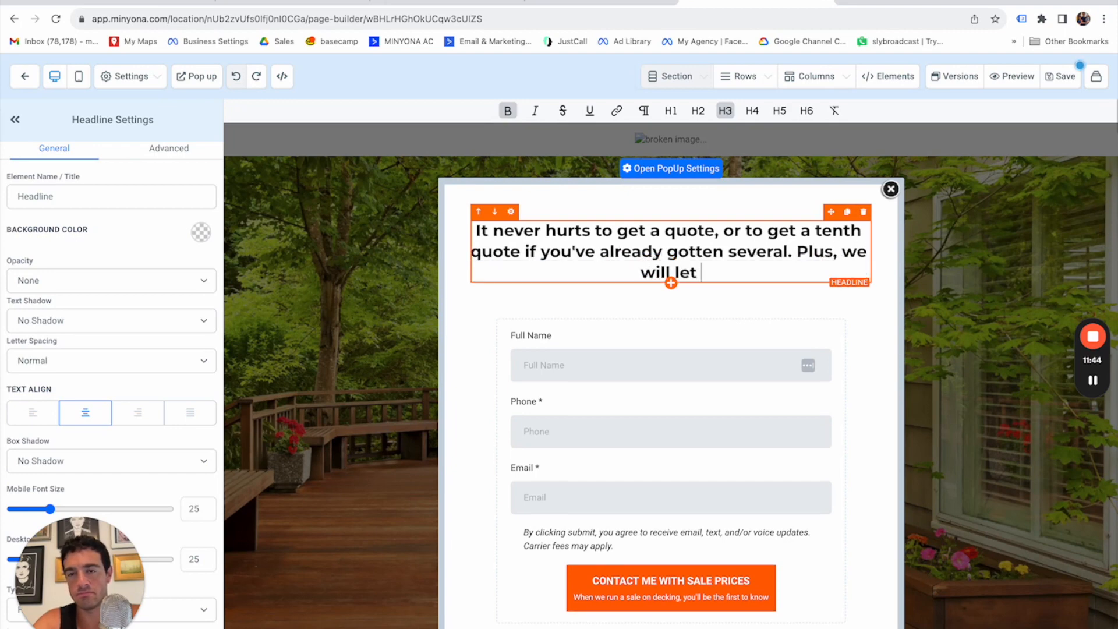
type("ll let you know when we")
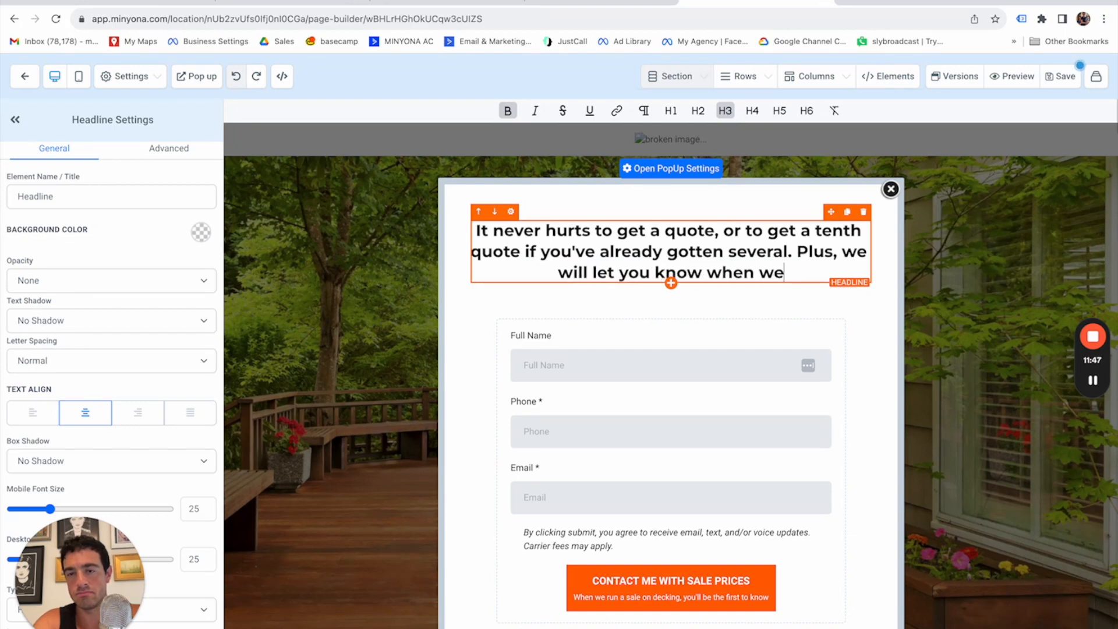
key("BackSpace")
type("e run a sale")
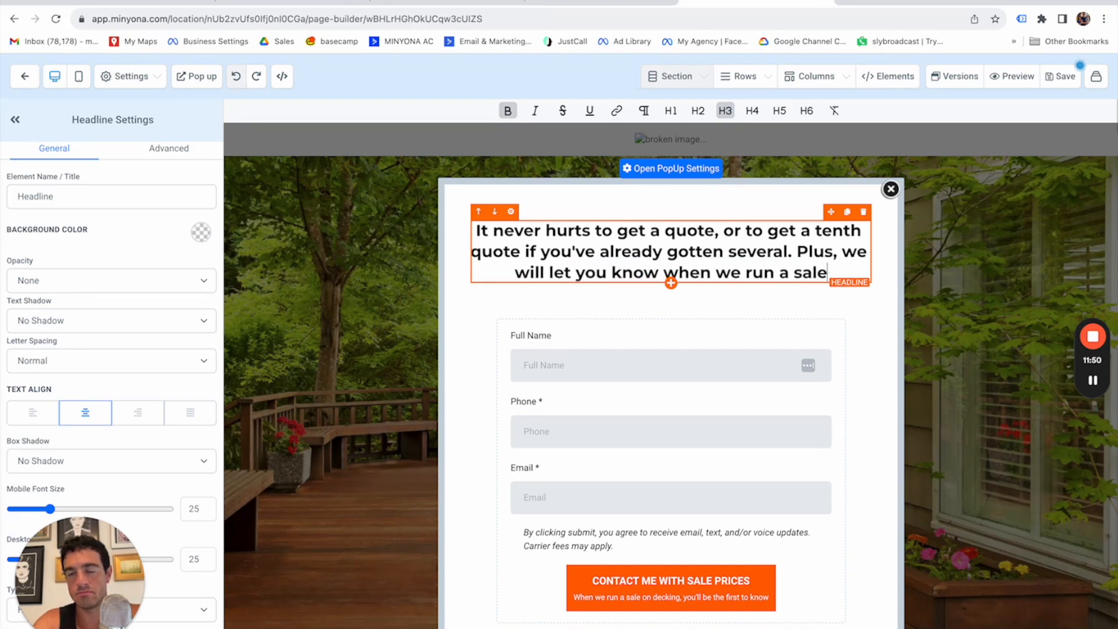
- Replace the headline's wording after "Plus," with "be the first to know about amazing sale pricing!"
left_click_drag(839, 269, 840, 250)
type("be the fir")
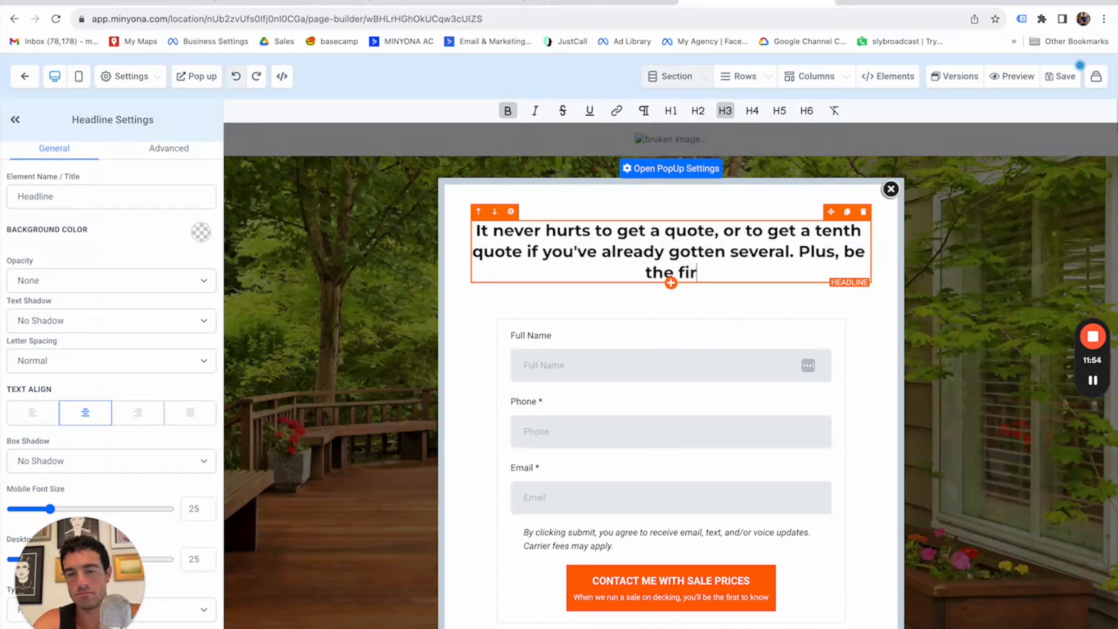
type("st to know about ")
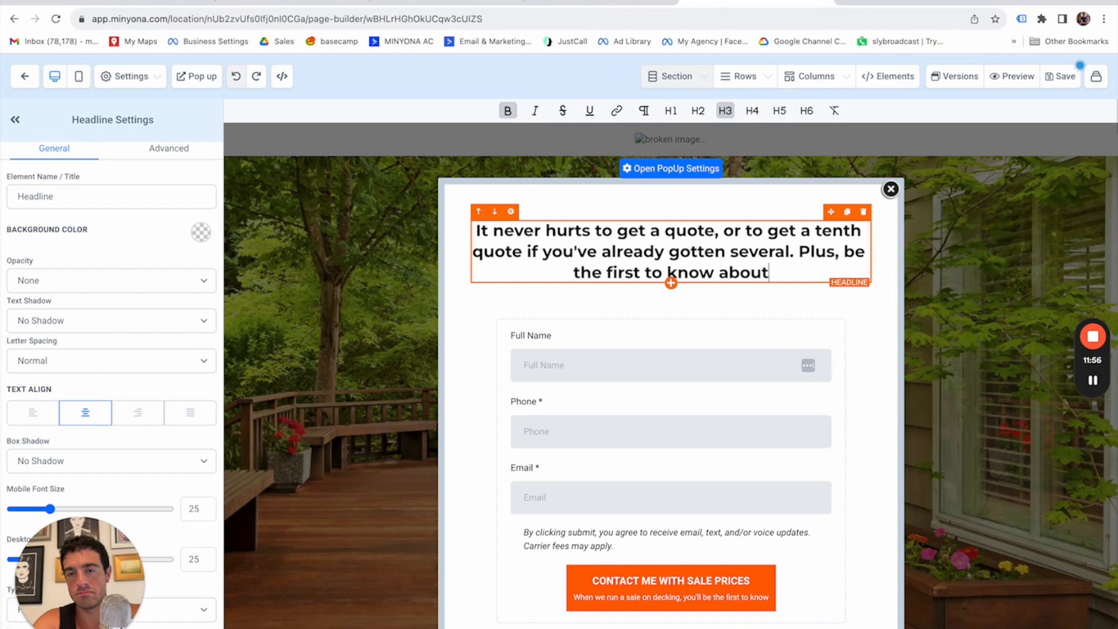
type("amazing ")
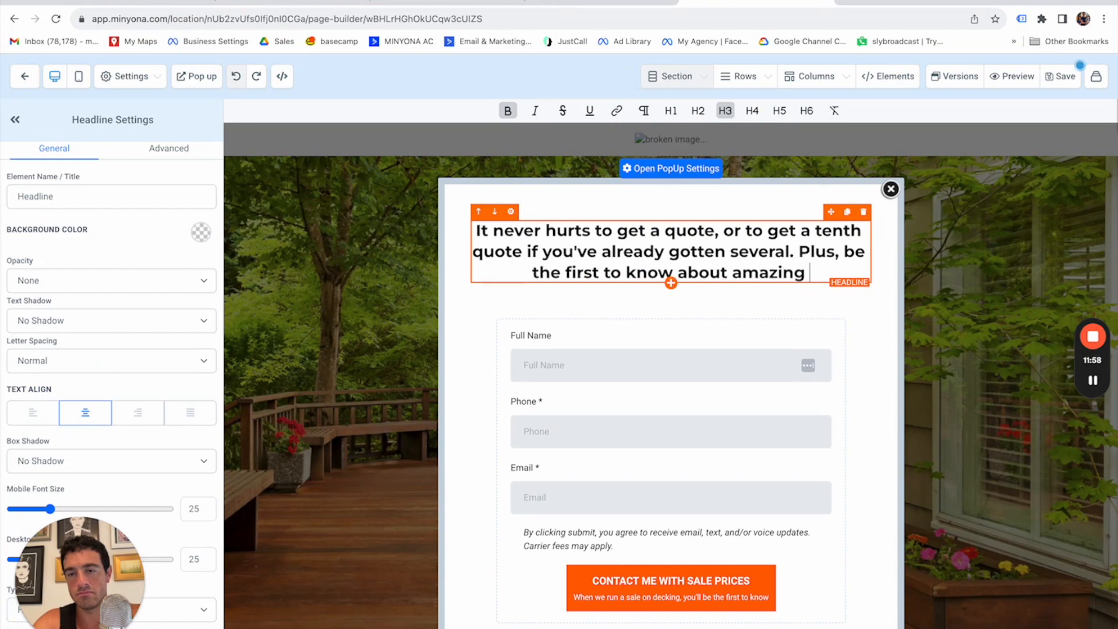
type("sale pricing!")
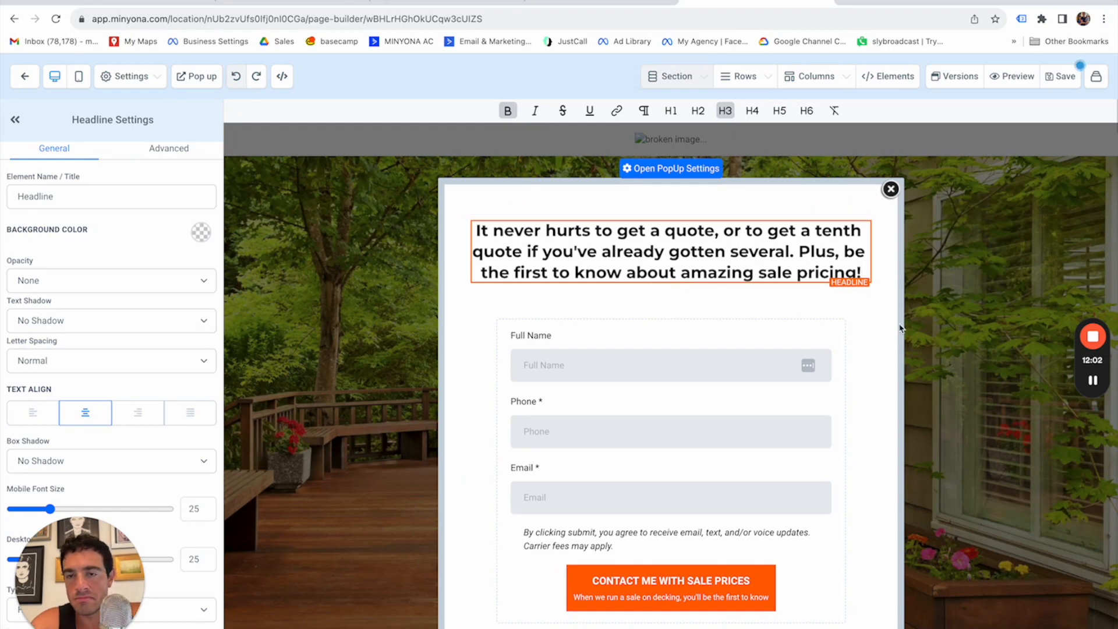
- Set the popup headline's mobile font size to 16 in the mobile view, and return to the desktop view
triple_click(724, 255)
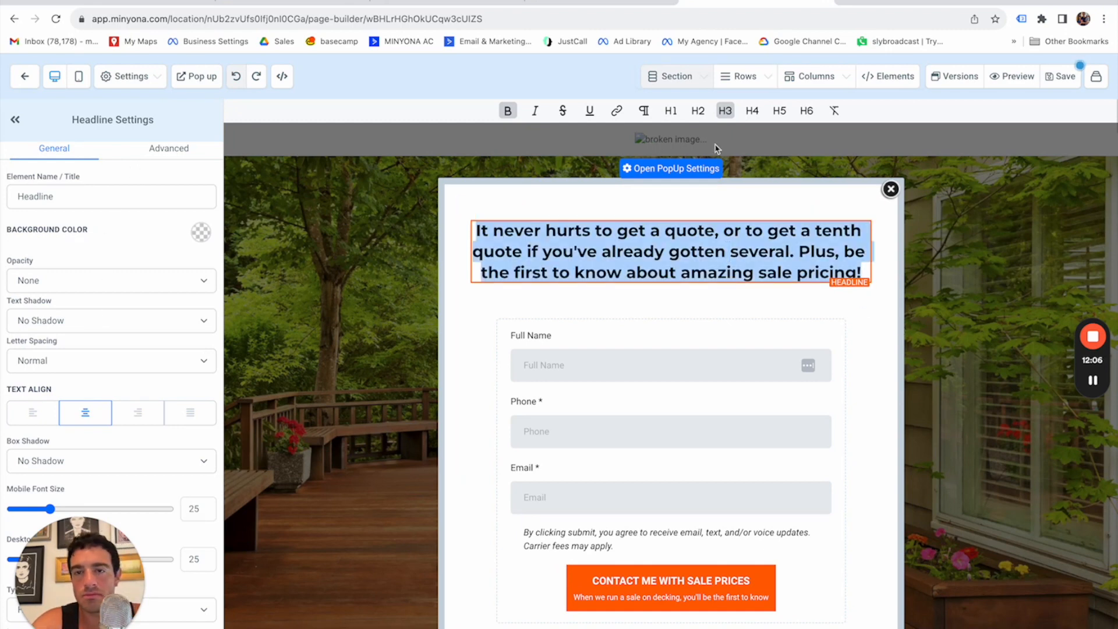
scroll(156, 328, "down", 5)
scroll(156, 328, "up", 5)
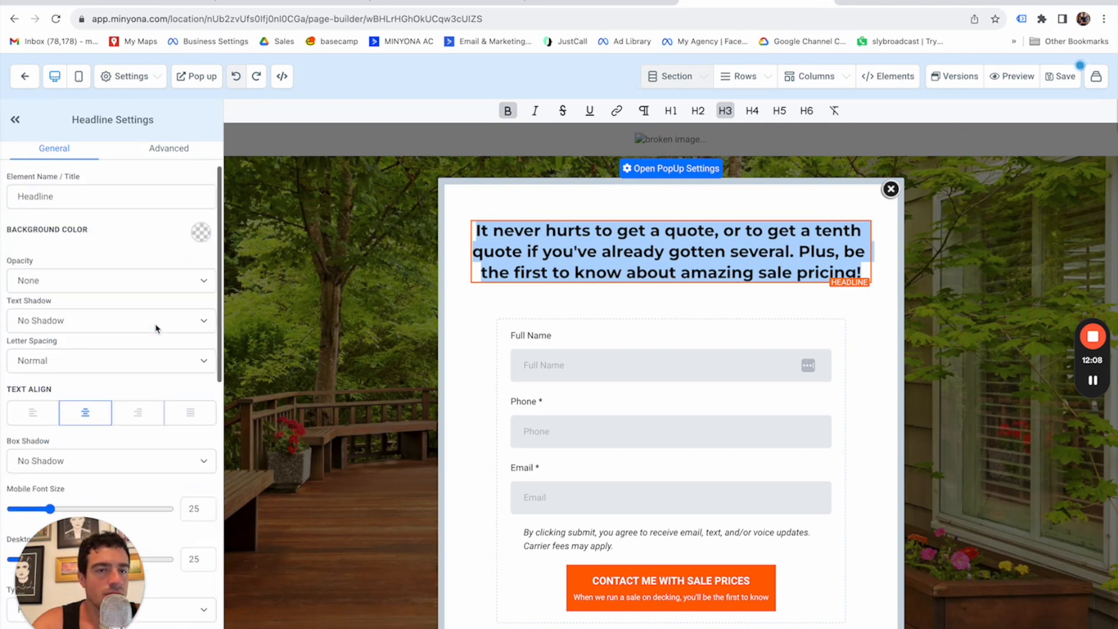
left_click(899, 290)
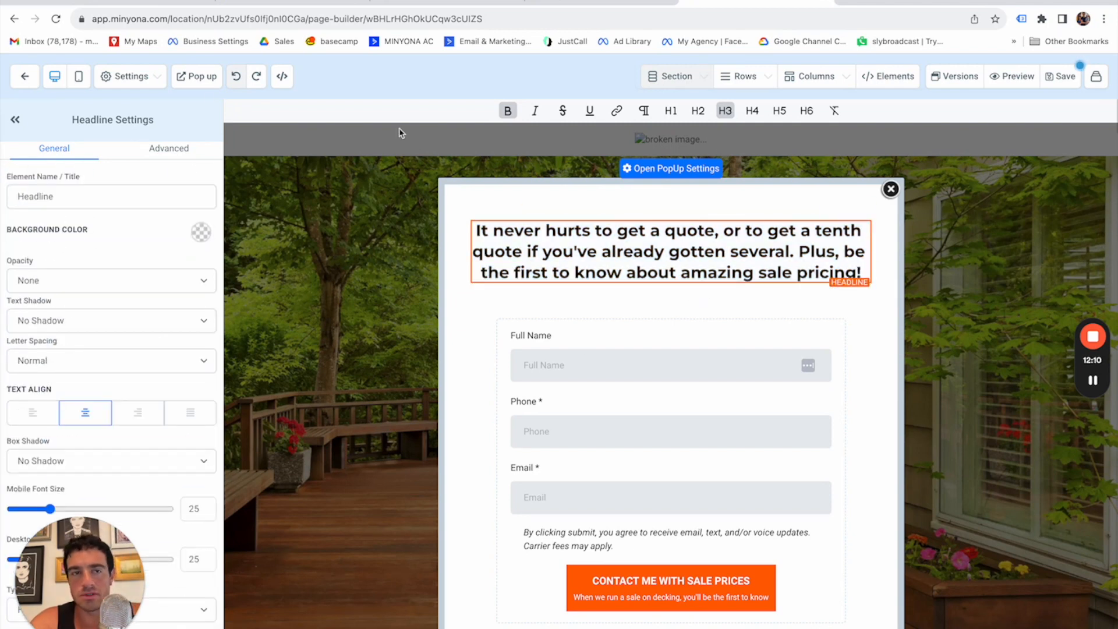
left_click(78, 76)
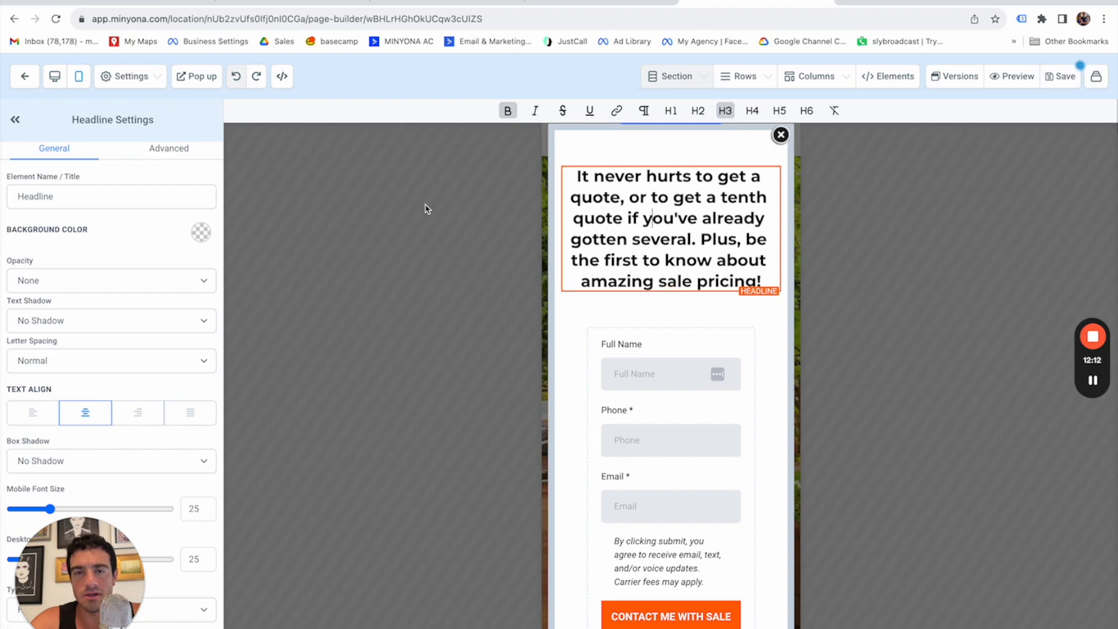
scroll(132, 378, "down", 2)
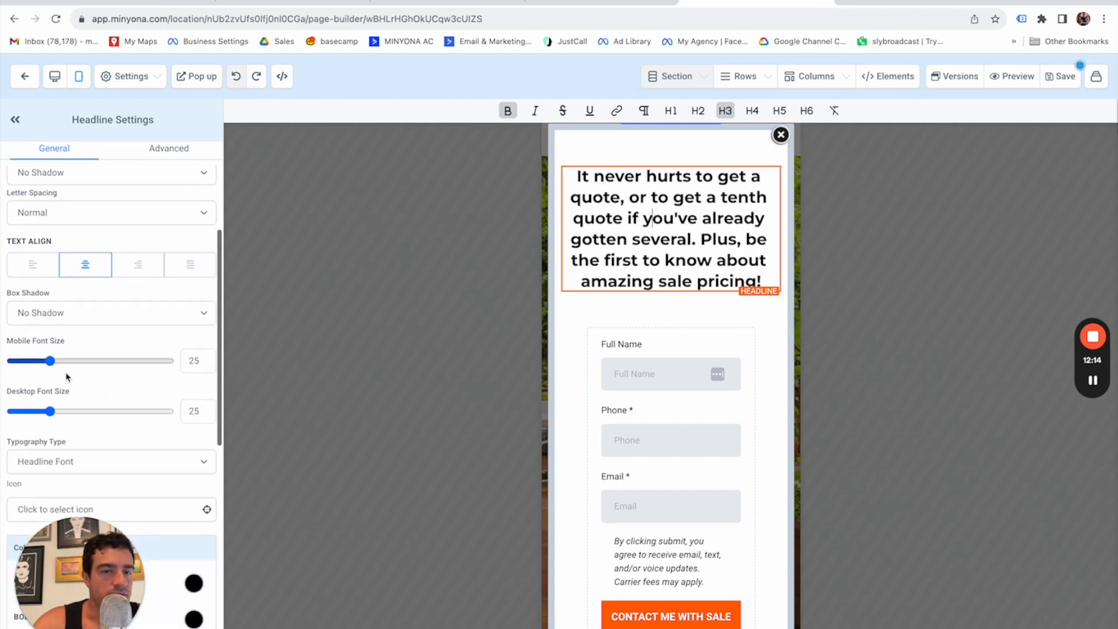
left_click_drag(50, 362, 37, 362)
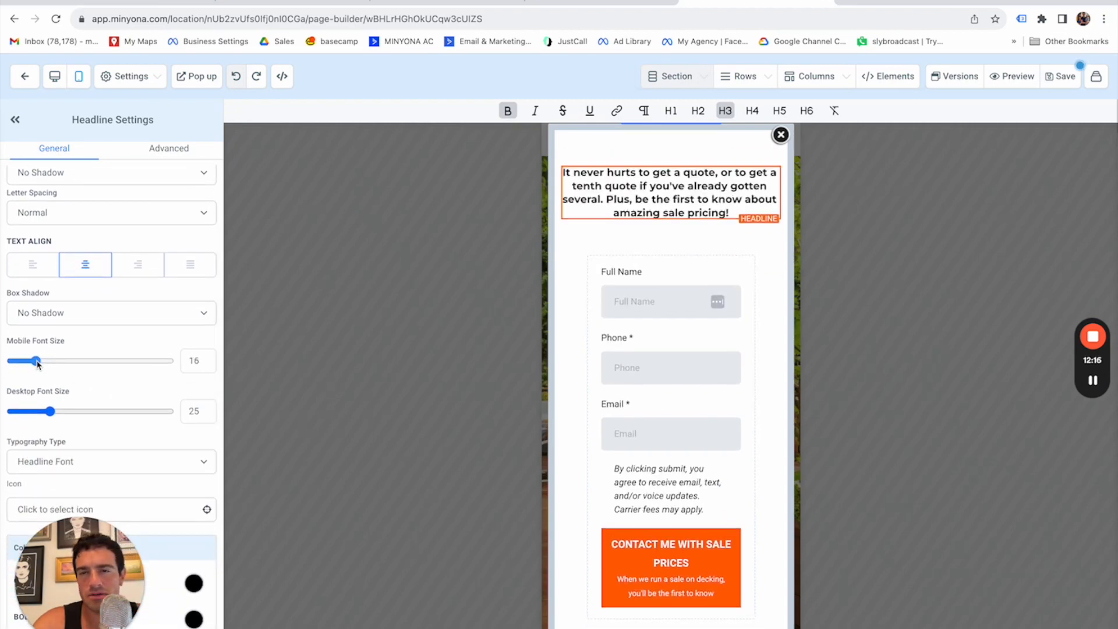
left_click(676, 235)
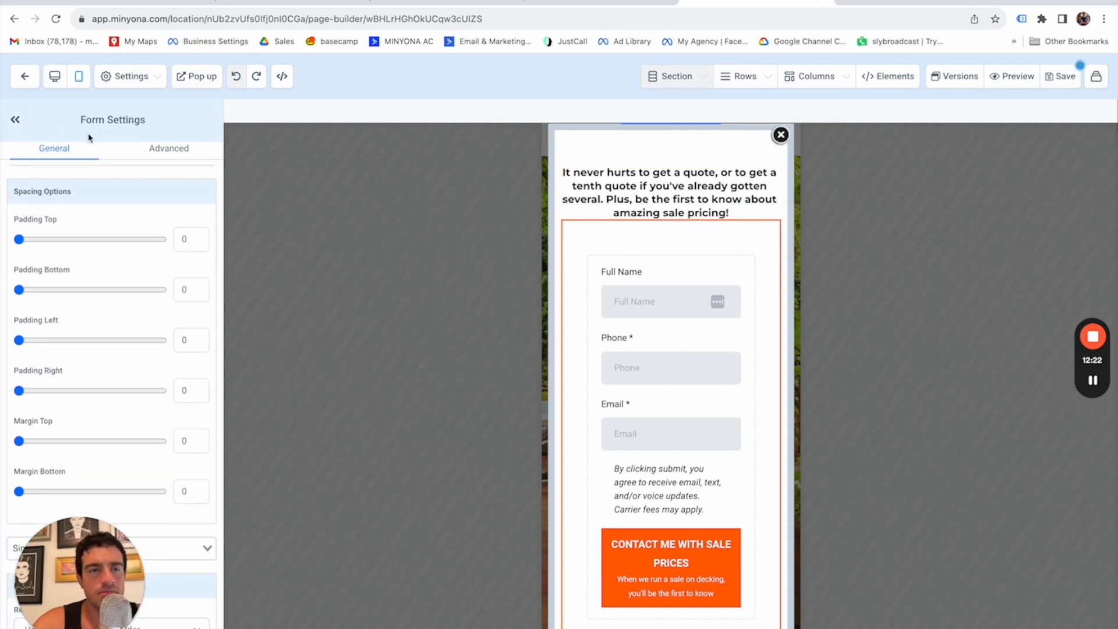
left_click(55, 79)
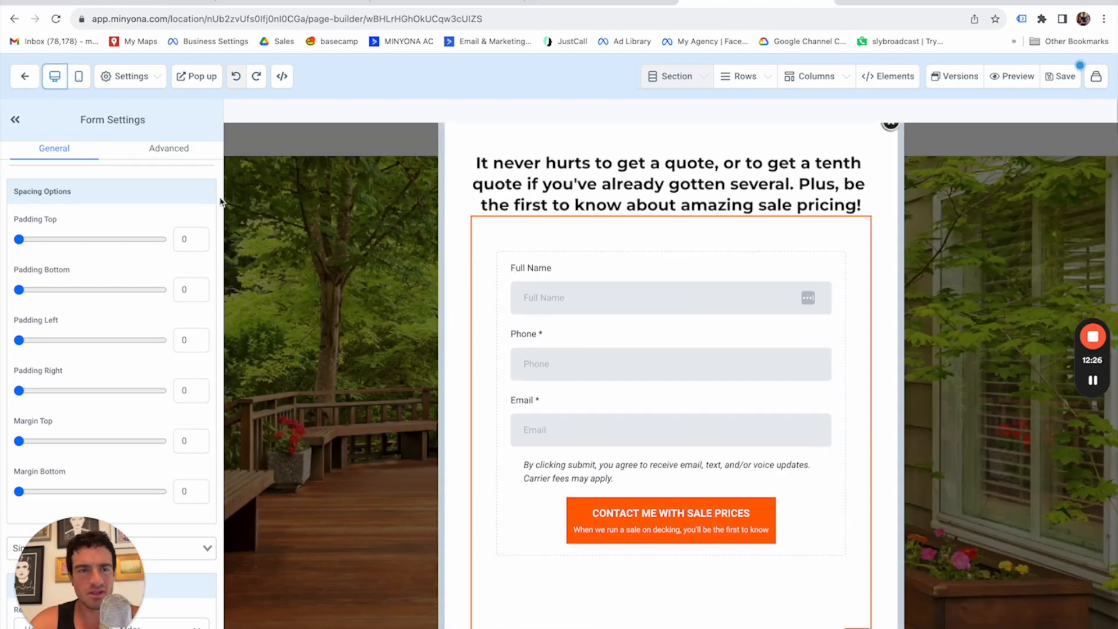
- Add a paragraph below the contact form with a privacy promise beginning "We give you our word that we'll never SPAM you."
mouse_move(894, 84)
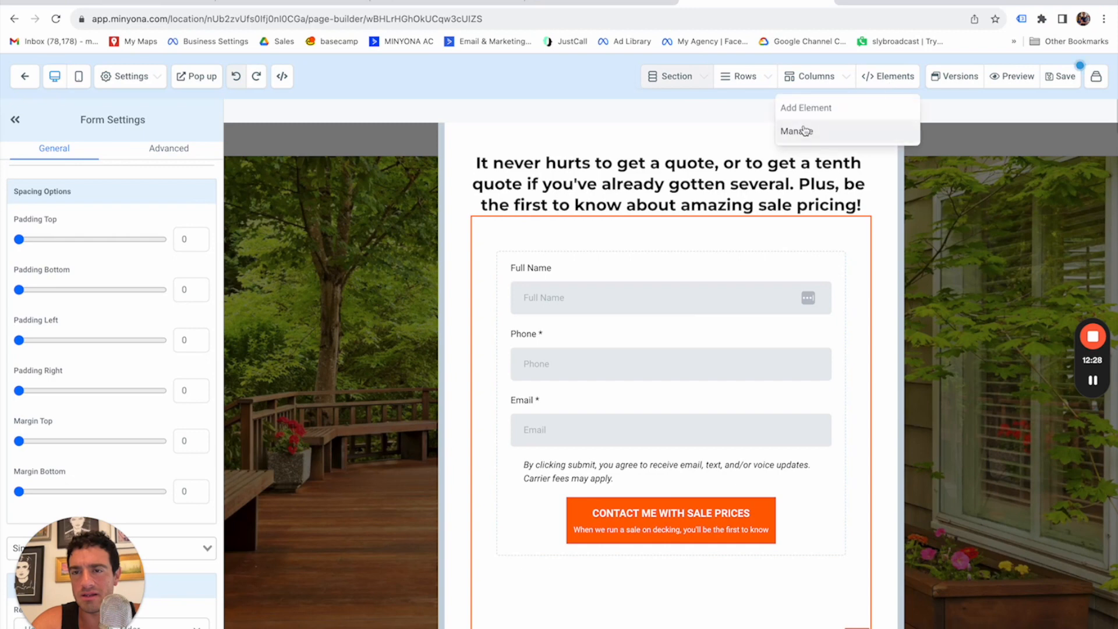
left_click(809, 109)
scroll(885, 382, "down", 2)
scroll(890, 391, "up", 2)
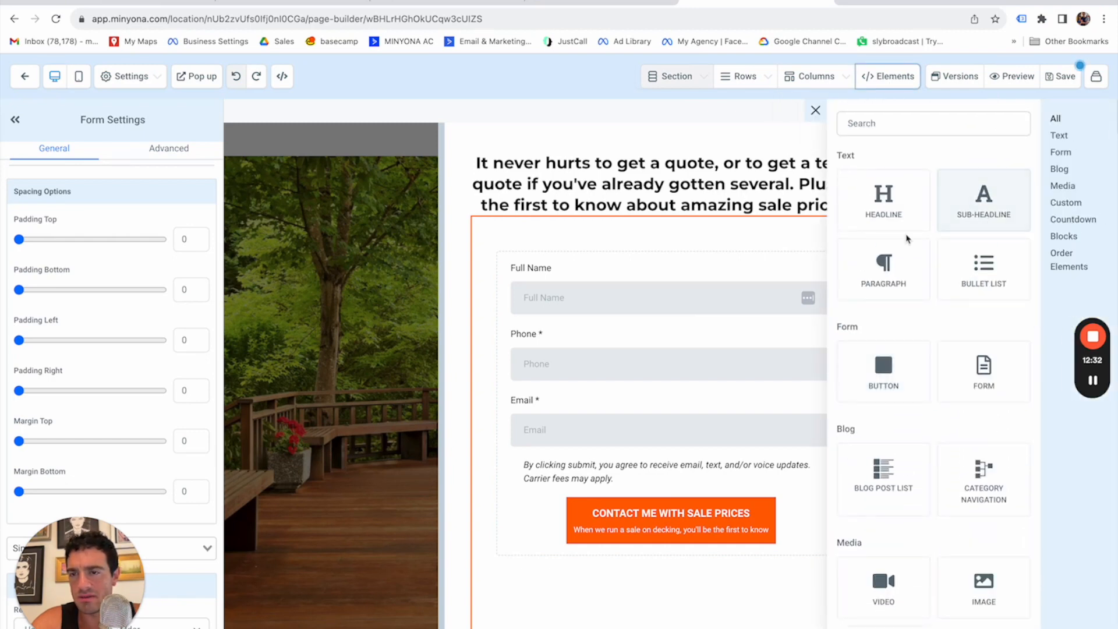
left_click_drag(883, 259, 678, 609)
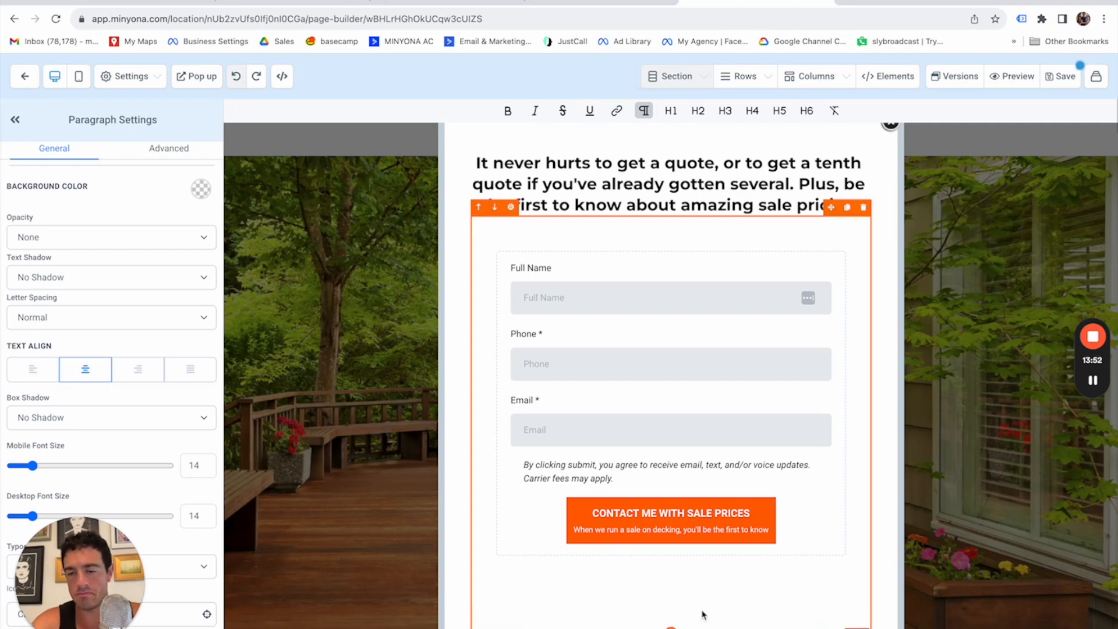
scroll(941, 538, "down", 1)
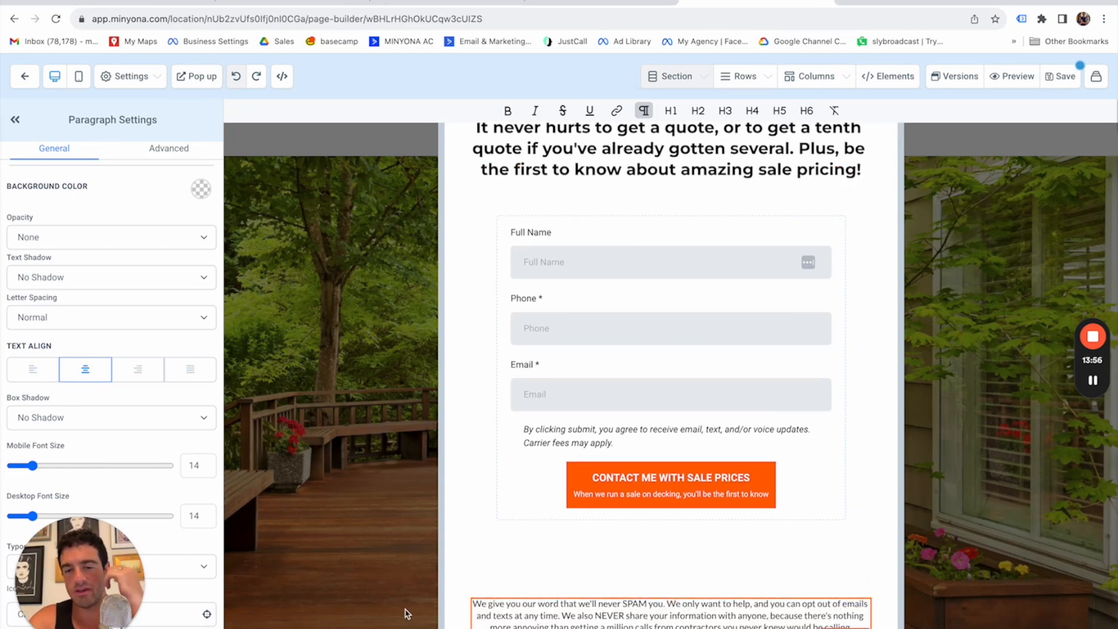
left_click(727, 627)
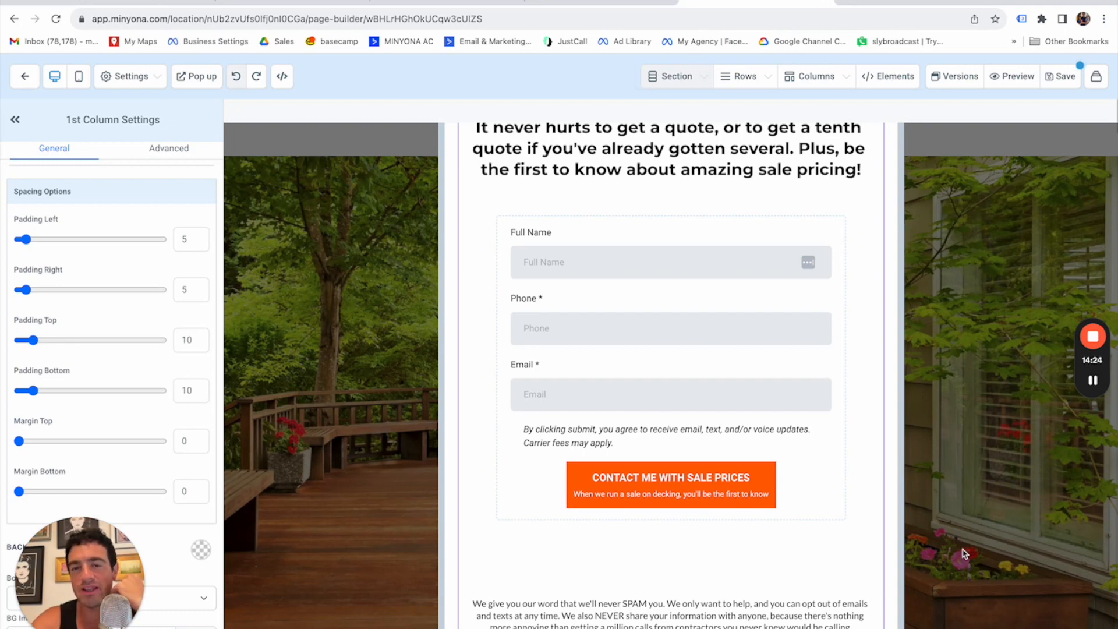
- Review the popup's full layout, from the headline through the contact form to the privacy paragraph
scroll(965, 504, "up", 2)
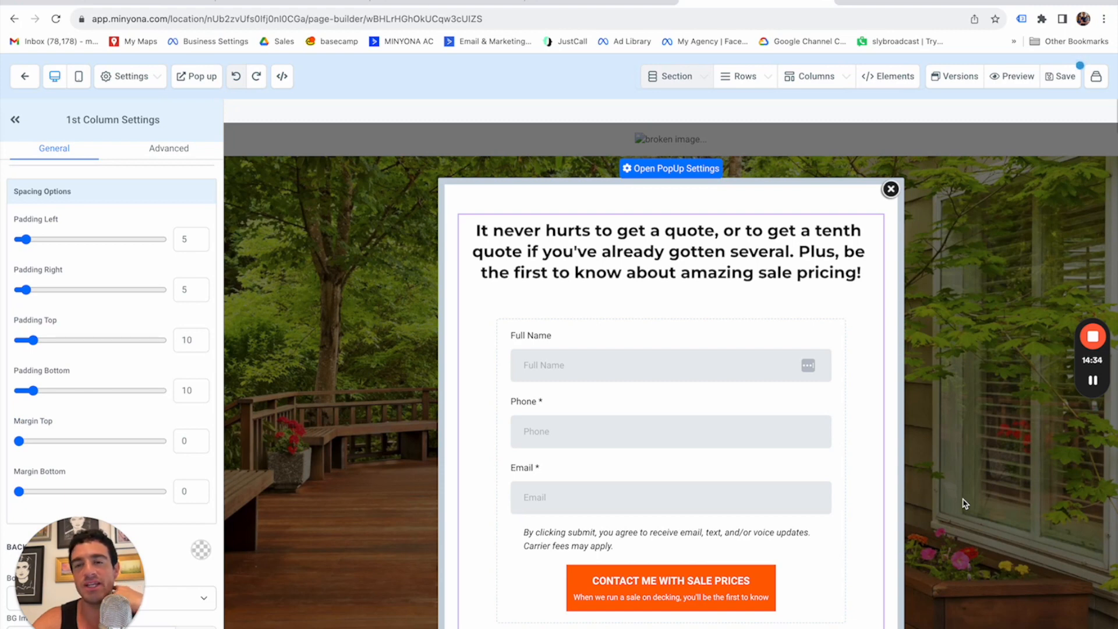
scroll(964, 503, "down", 3)
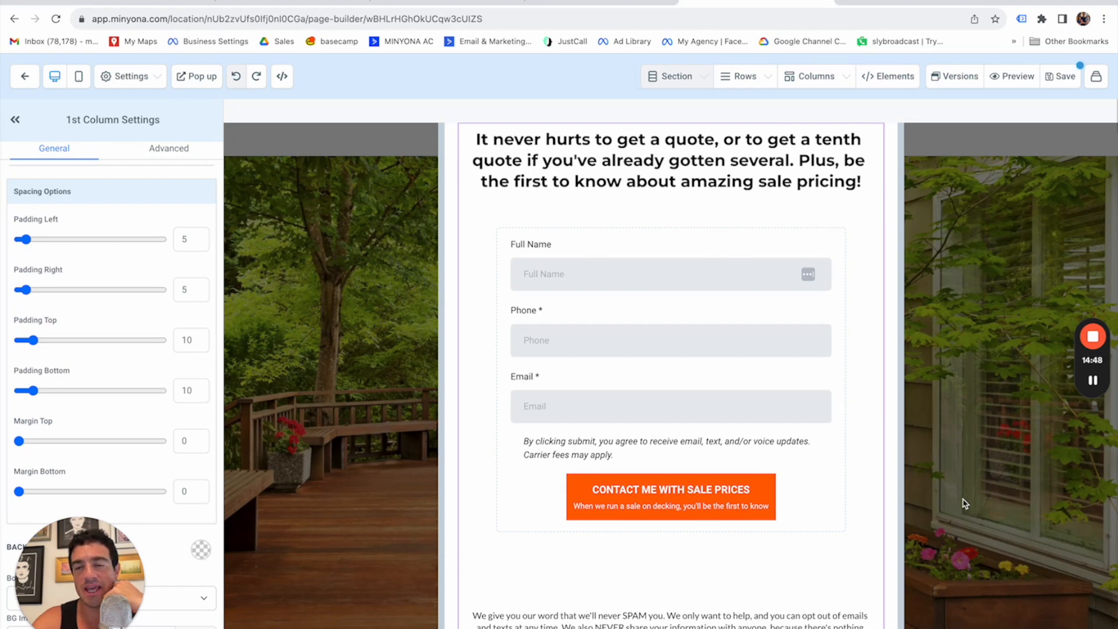
scroll(966, 505, "up", 2)
scroll(965, 504, "down", 1)
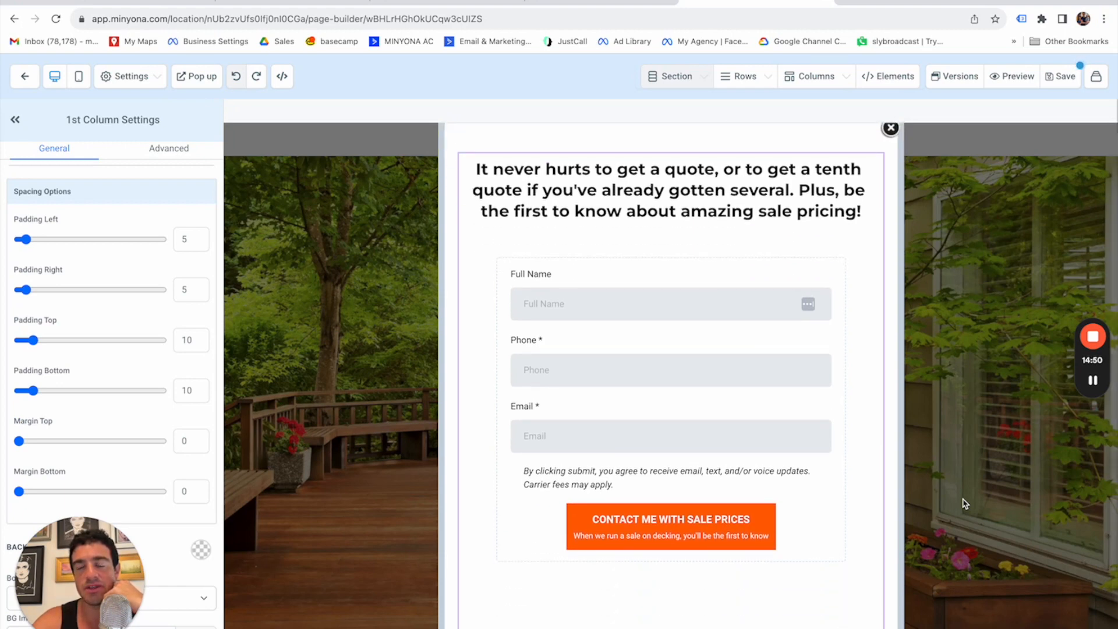
scroll(965, 505, "down", 2)
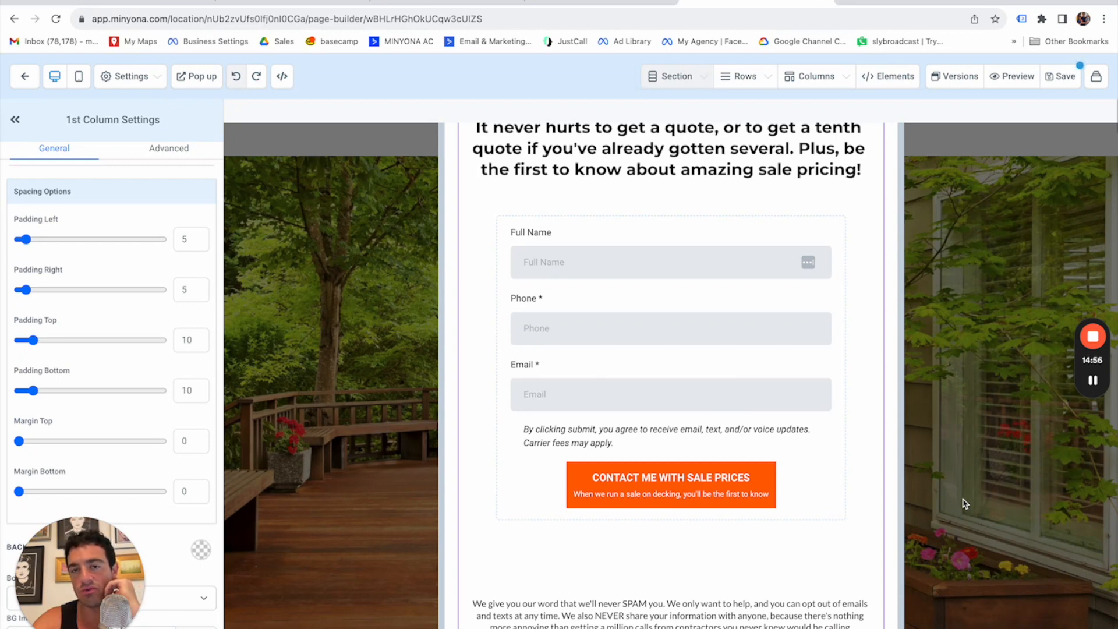
scroll(965, 504, "up", 2)
scroll(966, 504, "down", 2)
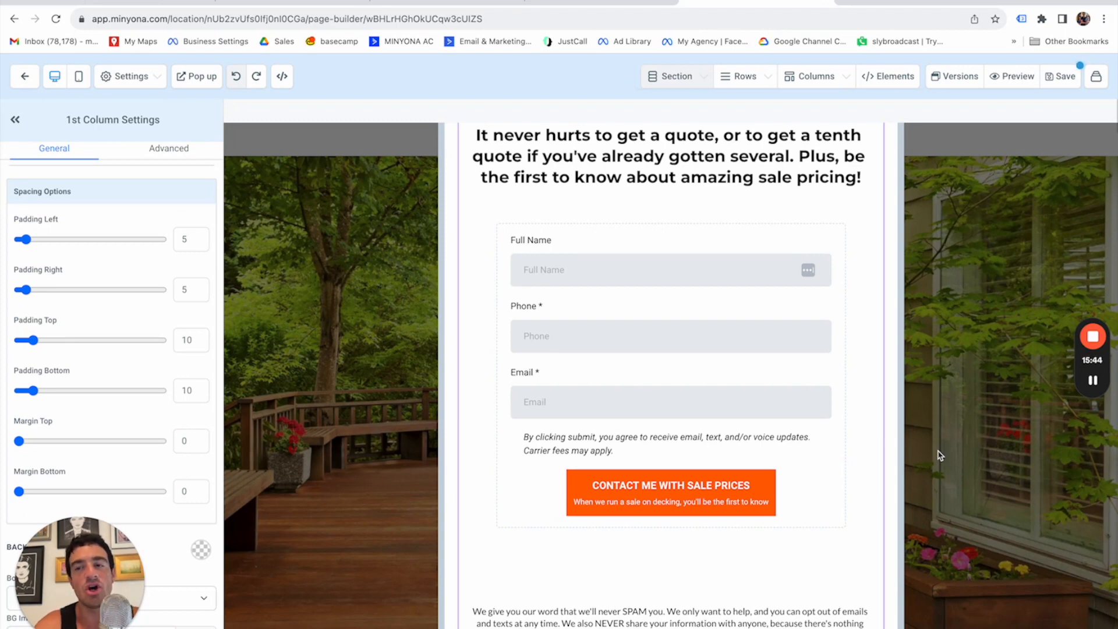
scroll(945, 382, "up", 2)
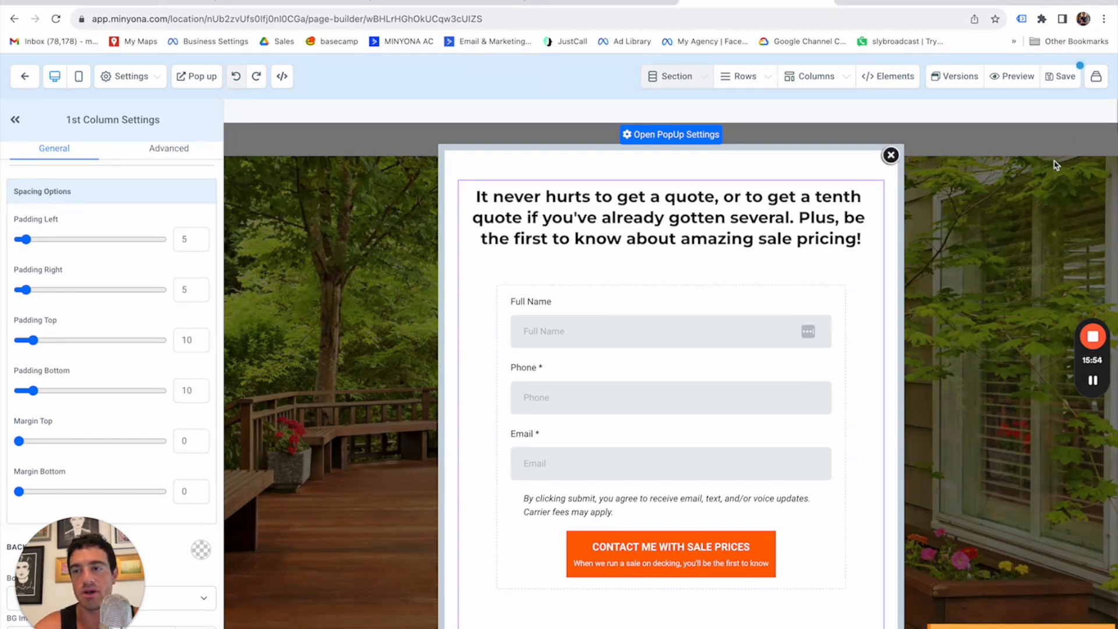
scroll(818, 291, "down", 2)
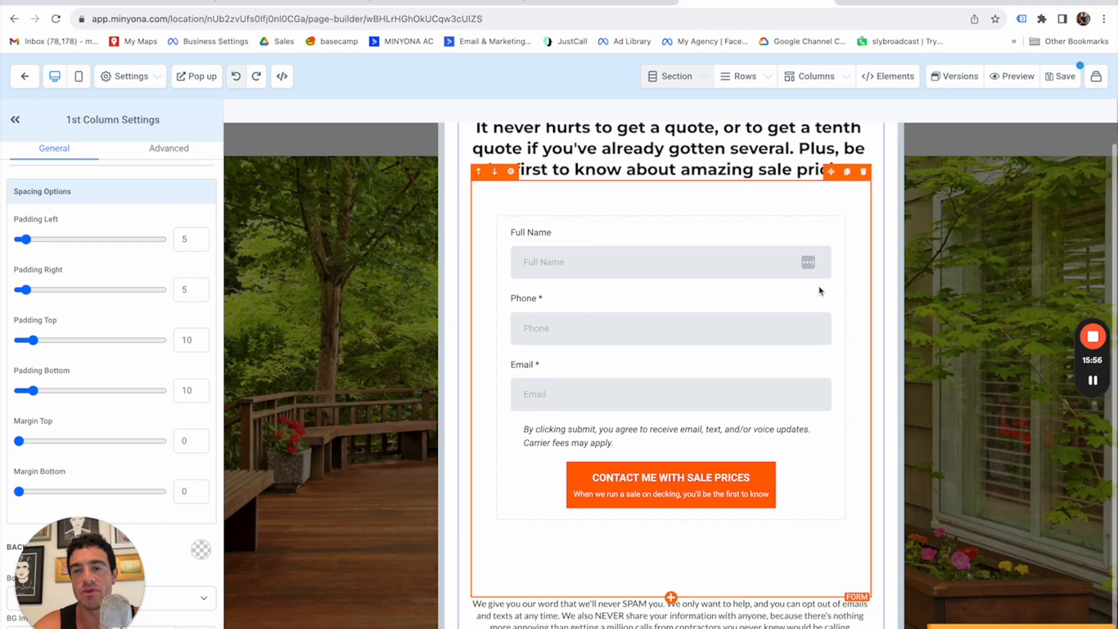
- Save the landing page and open its preview
scroll(1005, 144, "up", 3)
left_click(1061, 76)
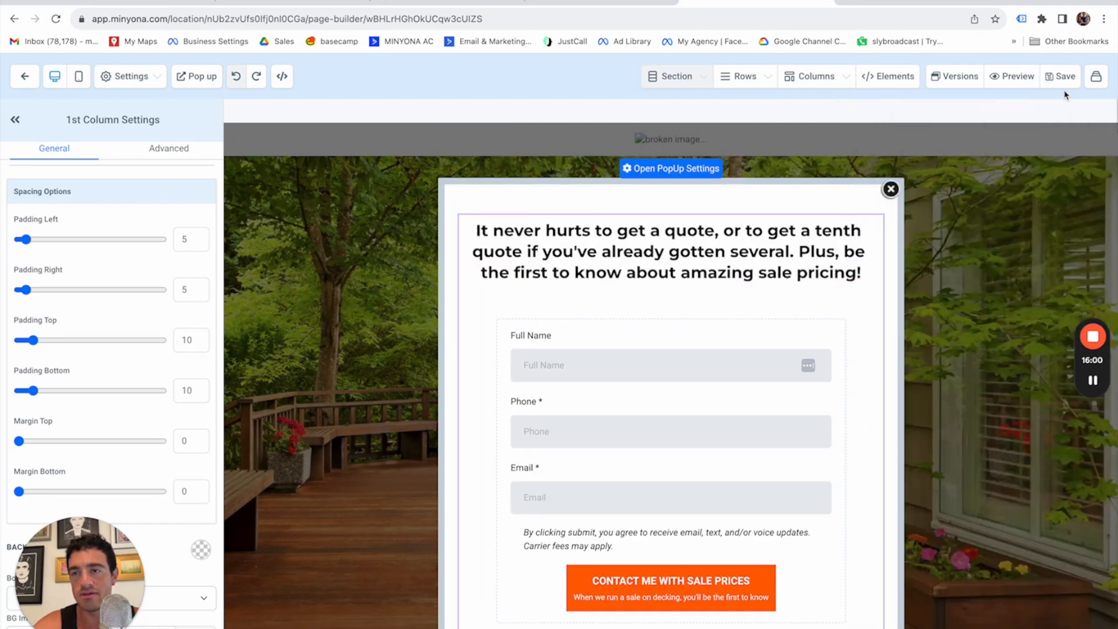
left_click(1026, 82)
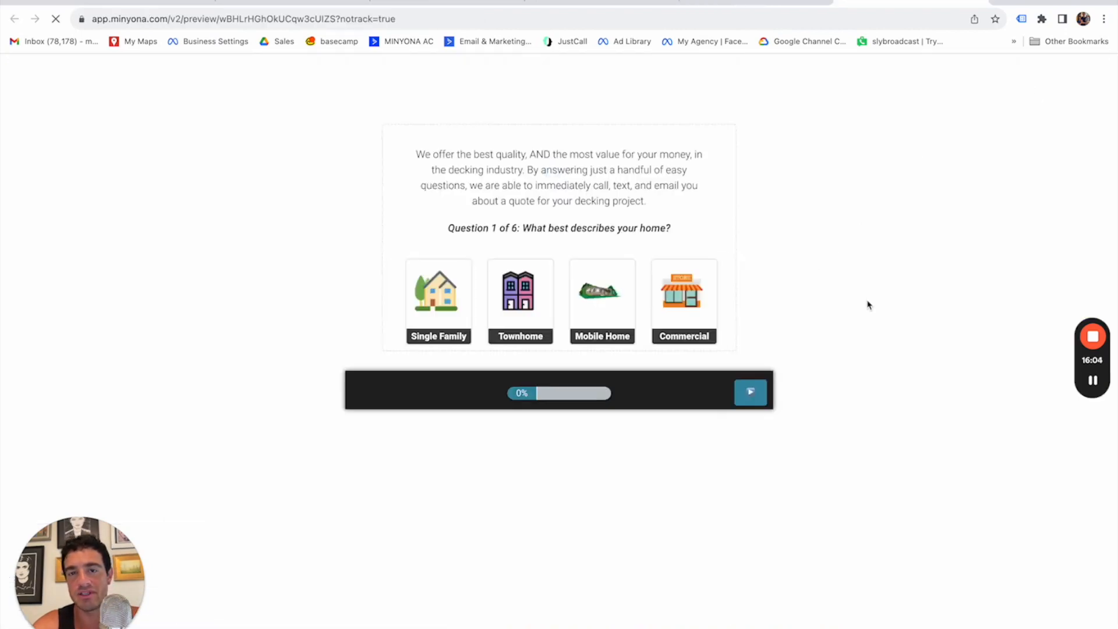
- Check the previewed landing page, trigger its popup by moving to leave the page, and close the popup
scroll(880, 396, "down", 3)
scroll(879, 399, "up", 3)
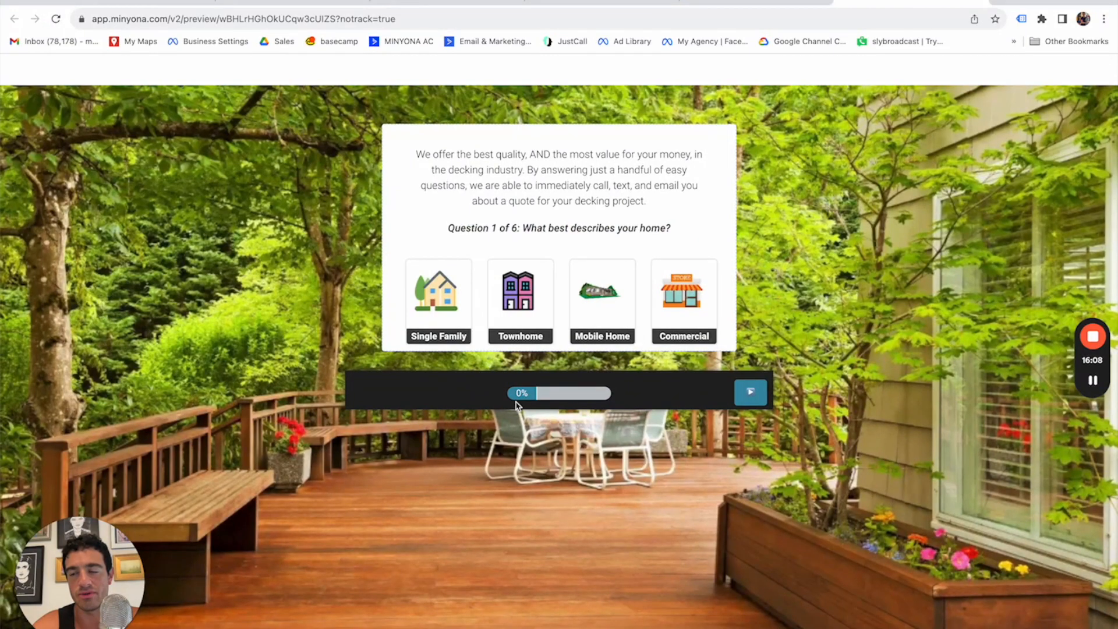
scroll(578, 320, "down", 1)
scroll(578, 319, "up", 1)
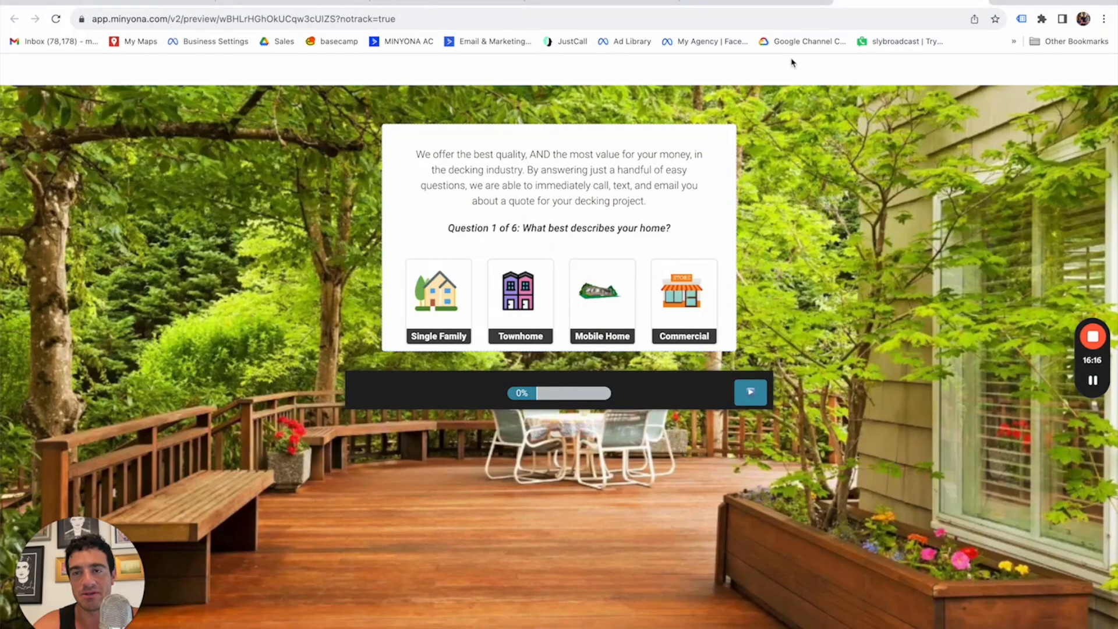
mouse_move(791, 52)
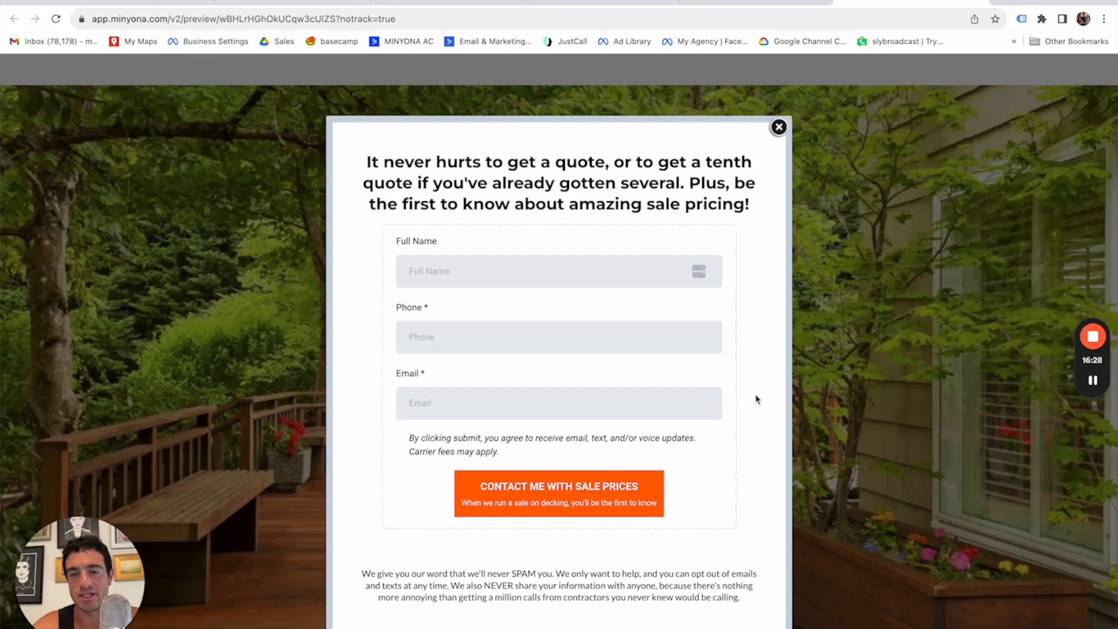
left_click(778, 127)
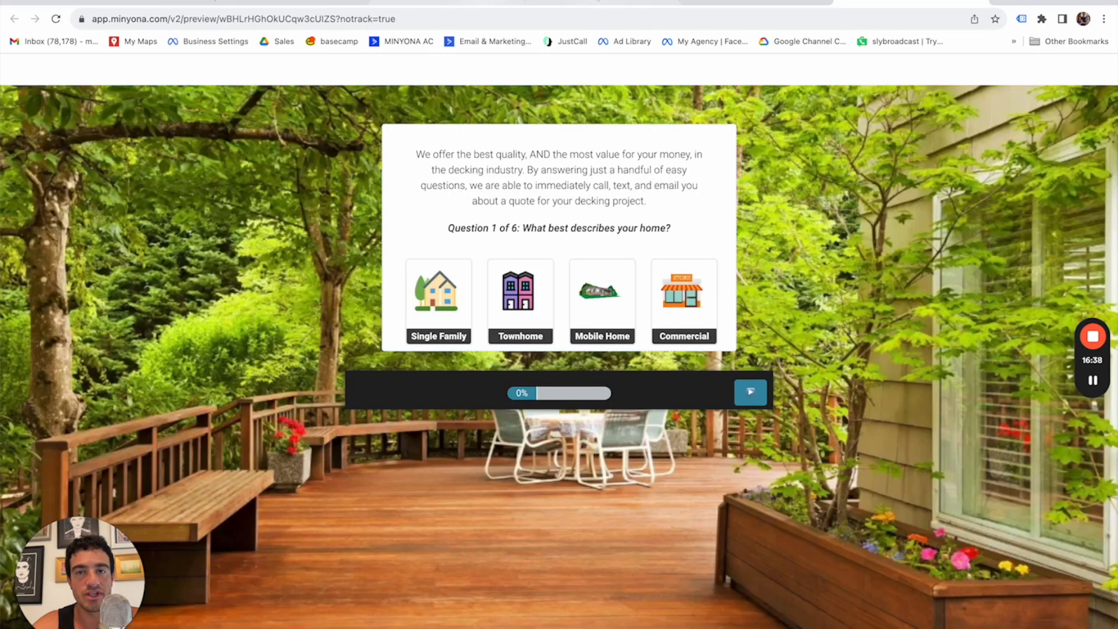
- Leave the page builder and open the "Decking Lead - Notifies Contractor" automation workflow
left_click(313, 2)
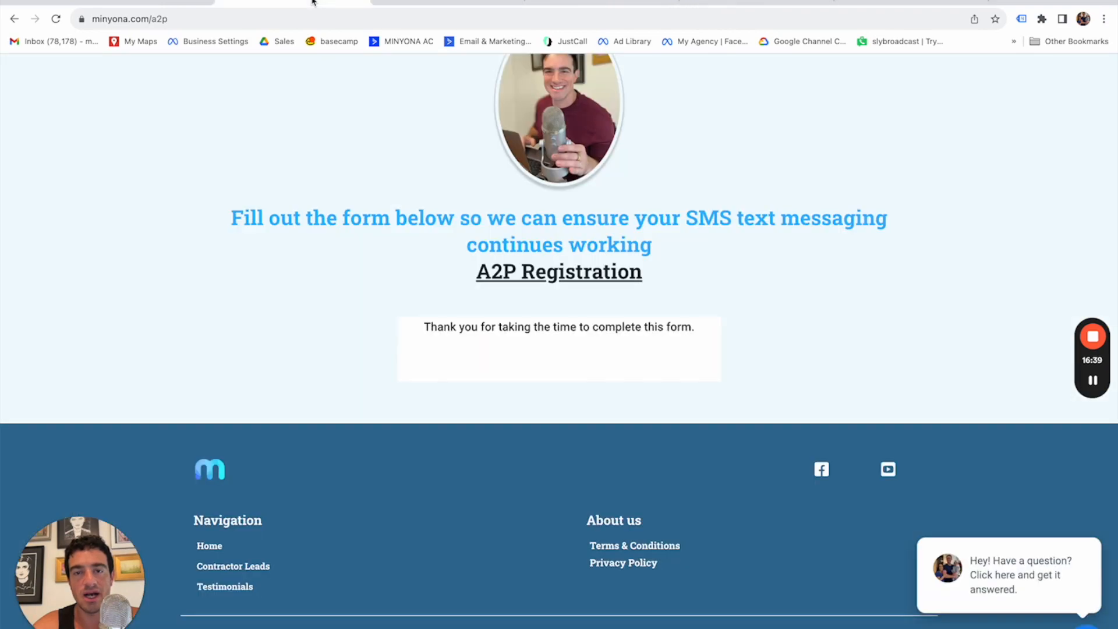
left_click(460, 3)
left_click(578, 1)
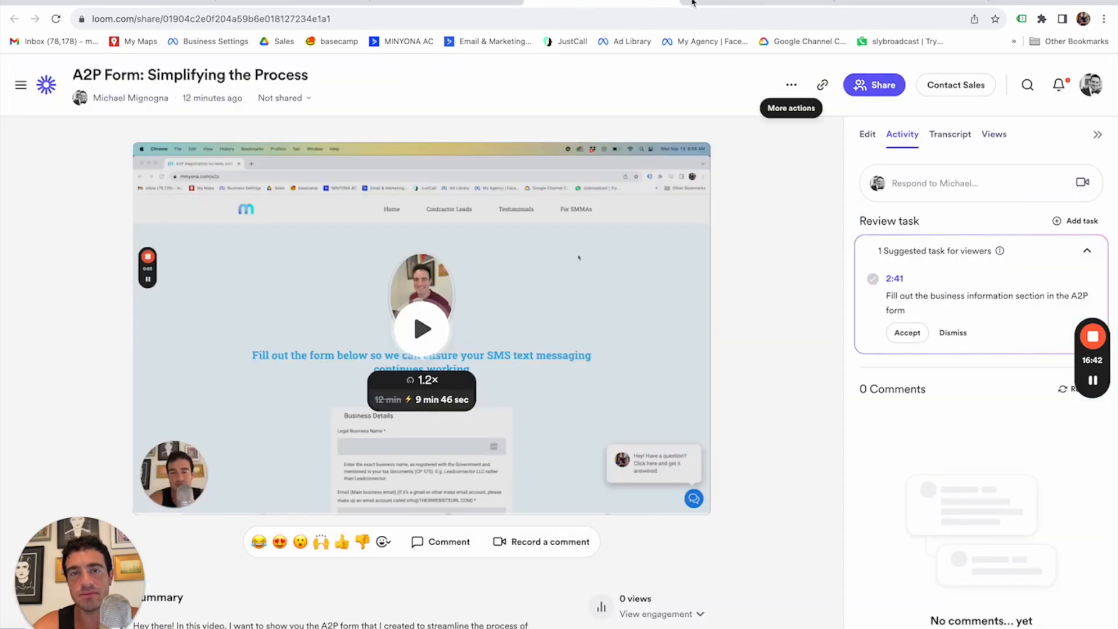
left_click(752, 2)
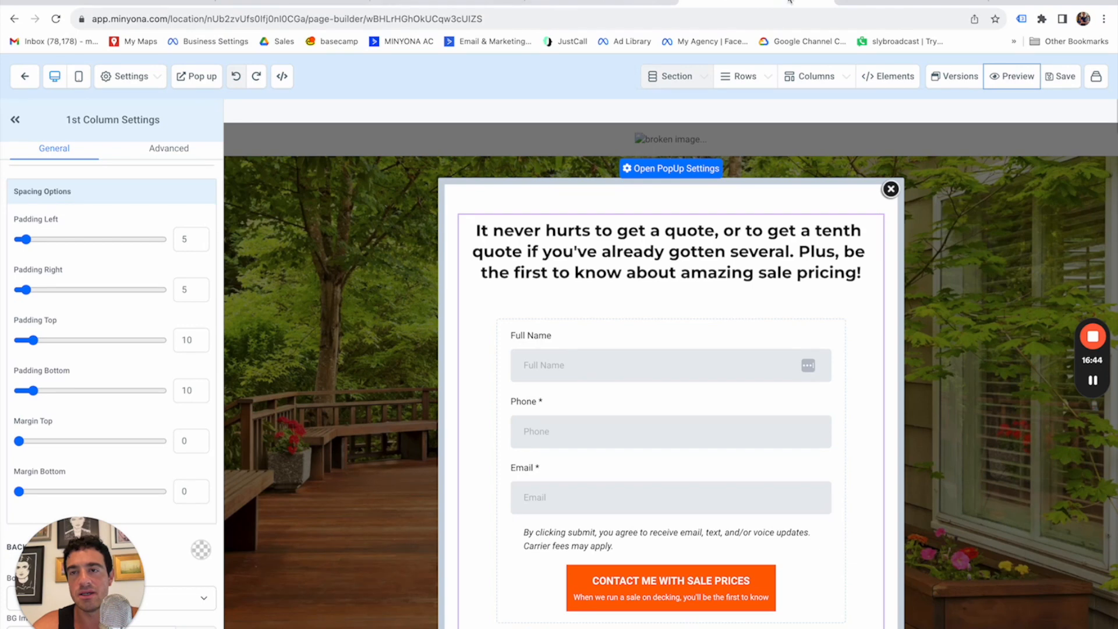
left_click(25, 77)
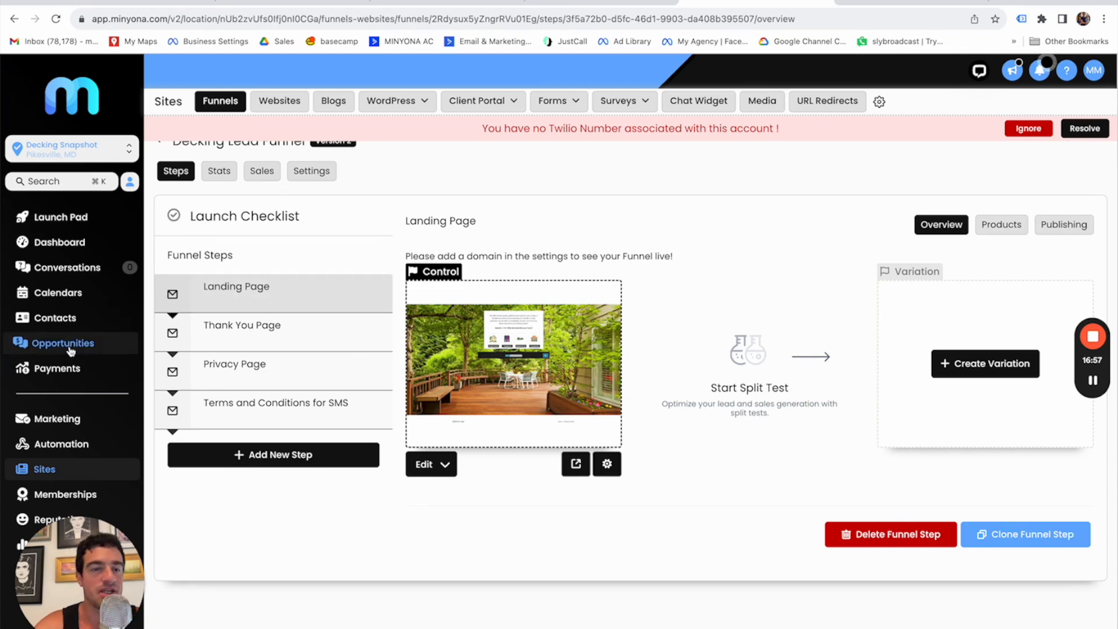
left_click(67, 446)
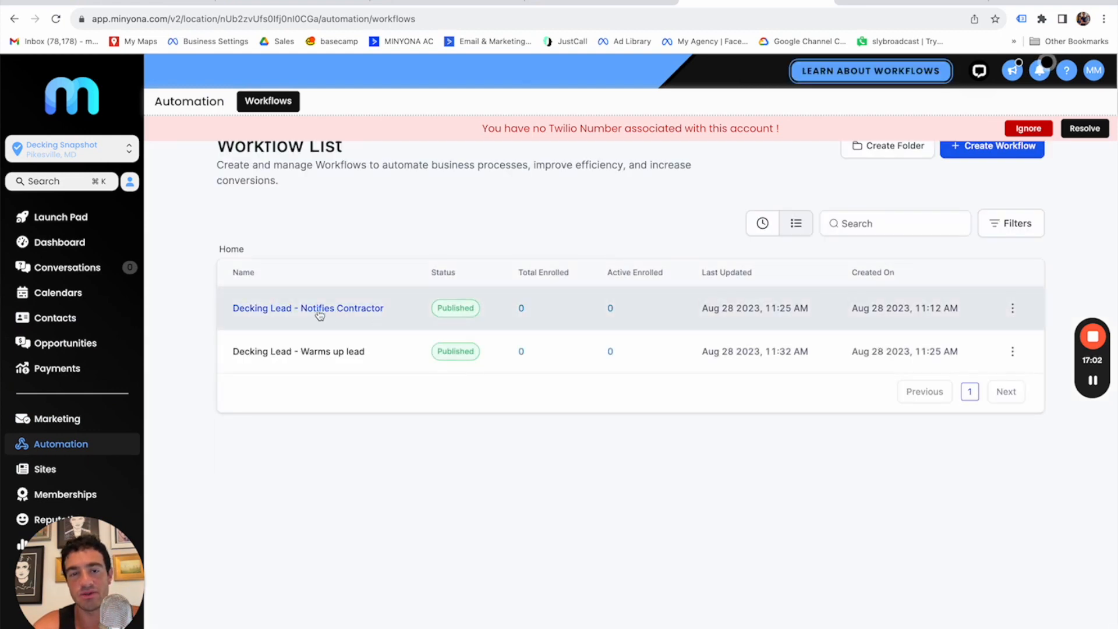
left_click(328, 309)
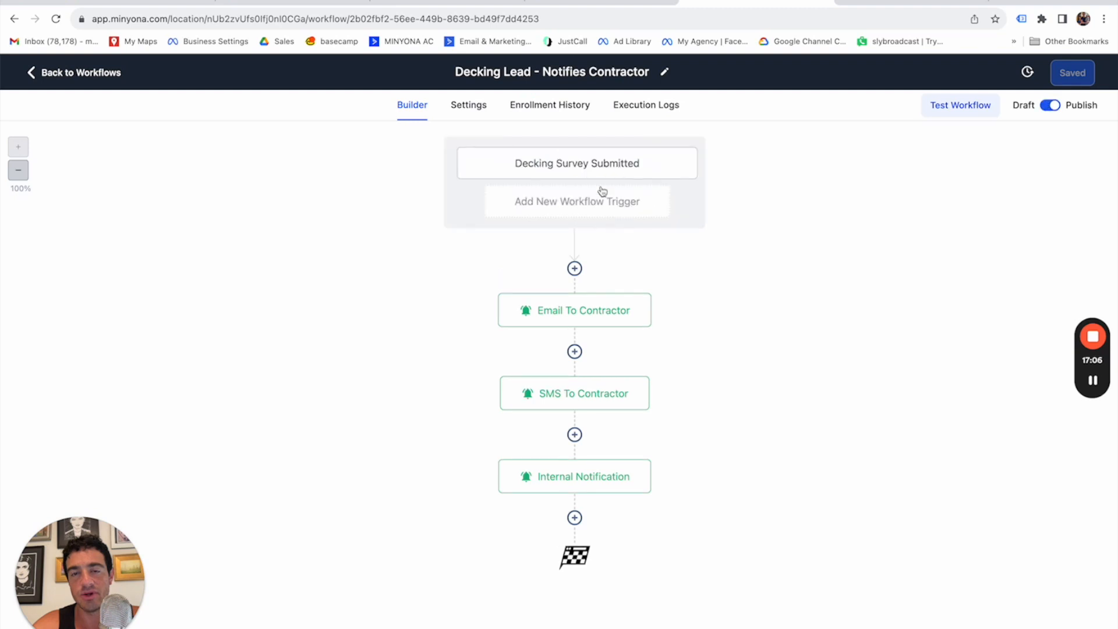
- Add a Form Submitted trigger named "Simple Popup Form Submitted" to the contractor notification workflow
left_click(573, 203)
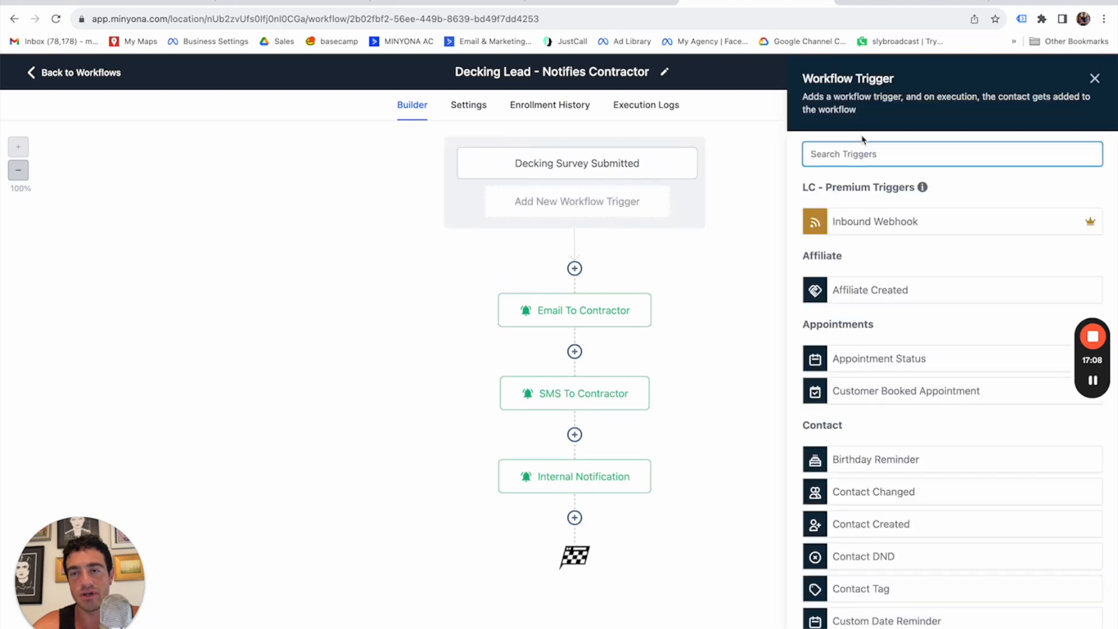
type("form")
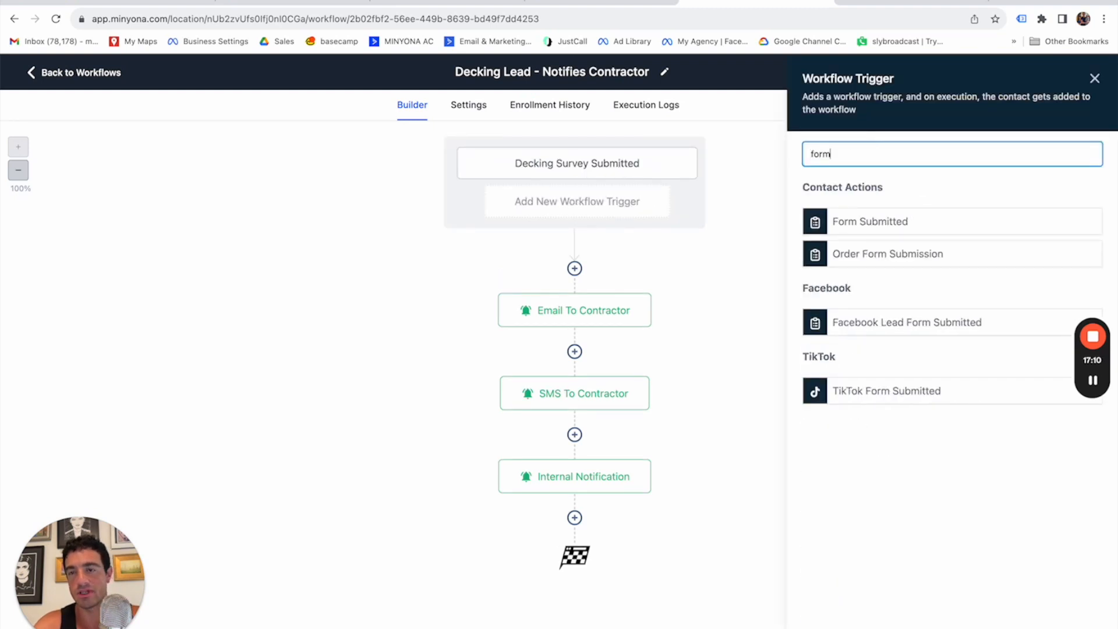
left_click(884, 219)
left_click(564, 234)
type("Simple Popup Form Submitted")
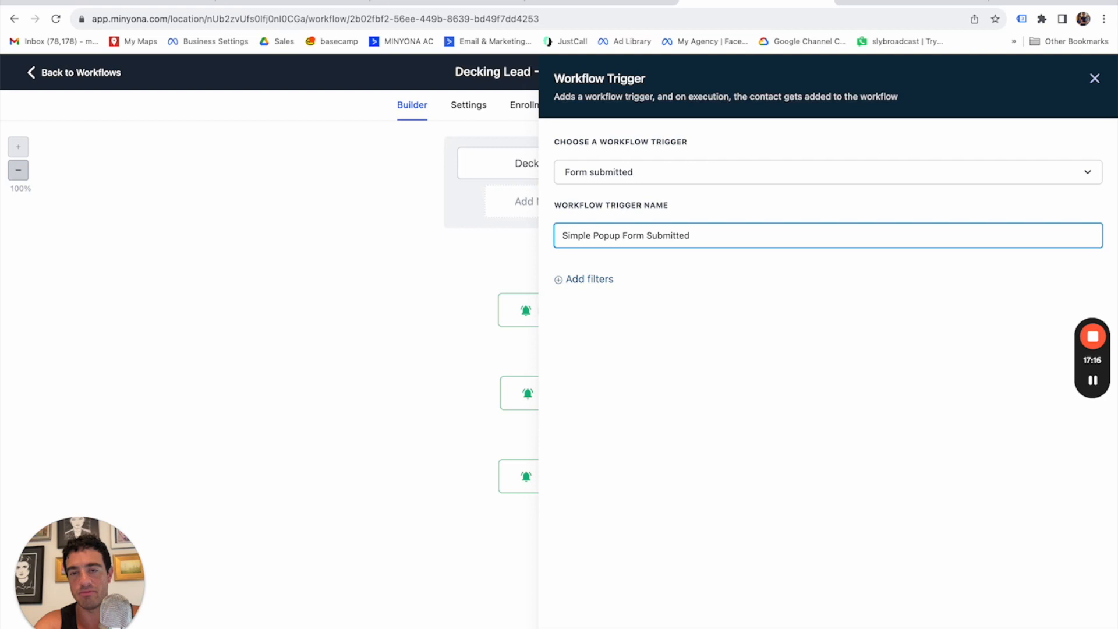
- Add a form filter to the contractor workflow's new popup trigger, and save the trigger and the workflow
left_click(600, 281)
left_click(594, 300)
left_click(598, 389)
left_click(874, 284)
left_click(878, 351)
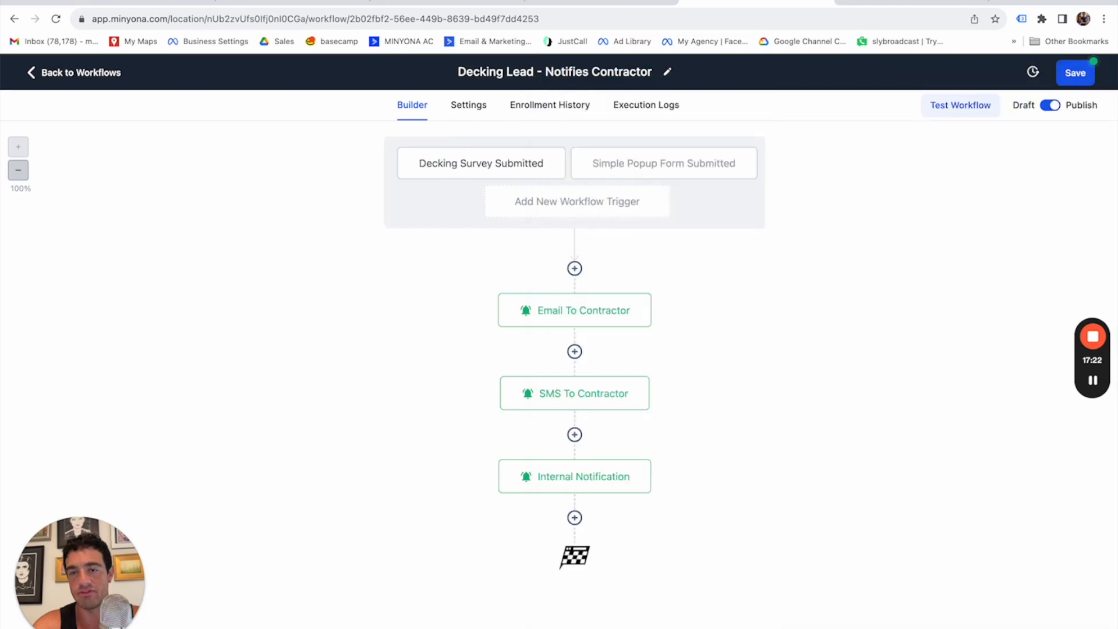
left_click(1070, 72)
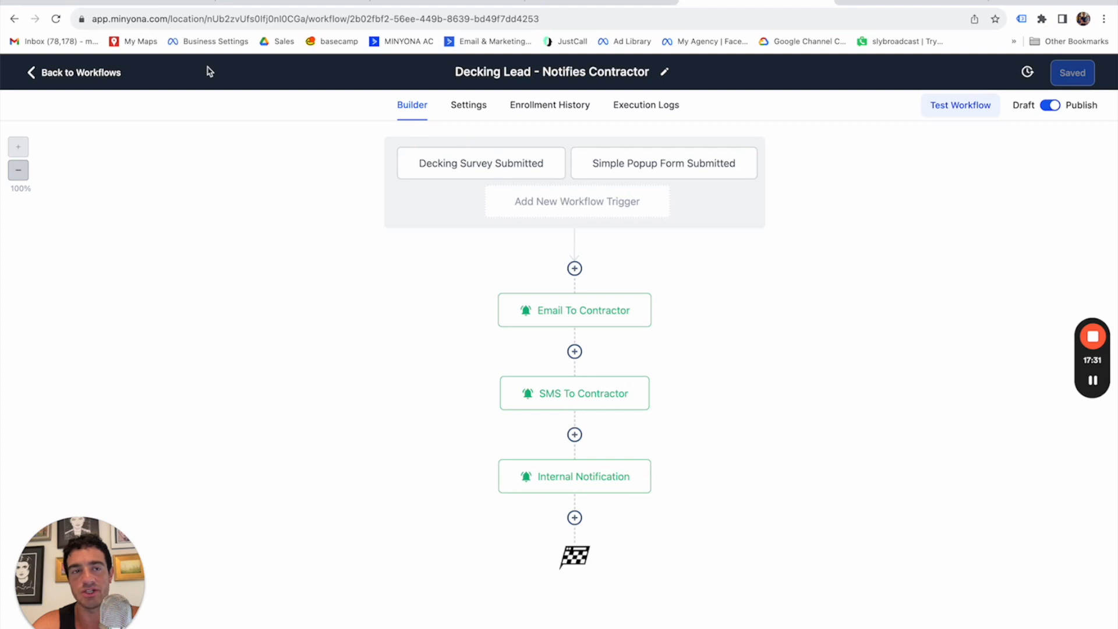
- In the "Decking Lead - Warms up lead" workflow, add a Form Submitted trigger named "Simple Popup Form Submitted"
left_click(98, 77)
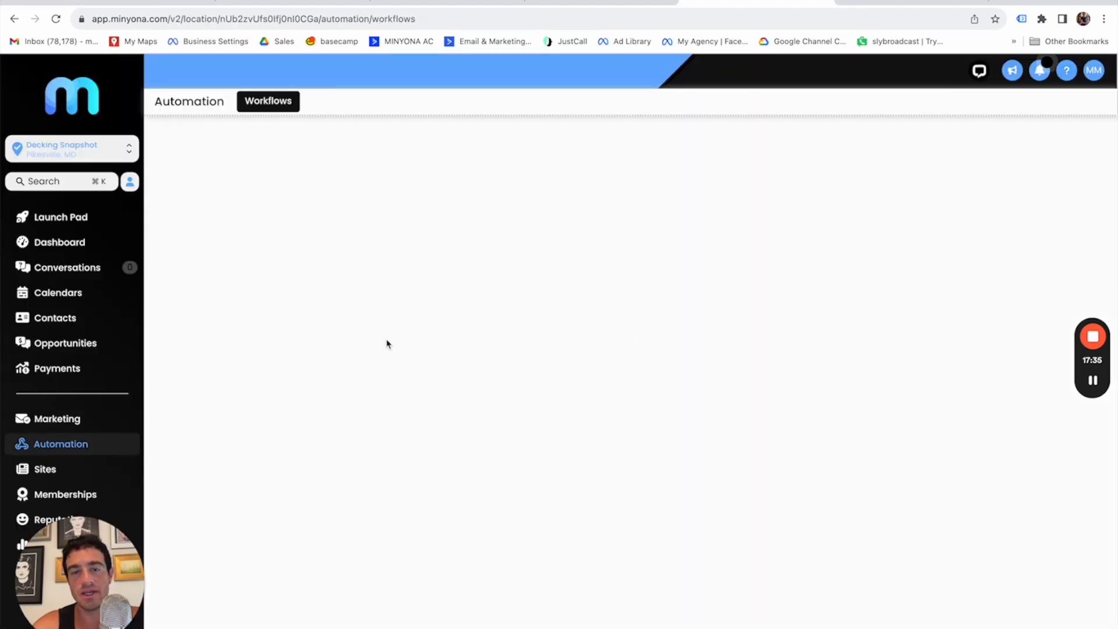
left_click(315, 351)
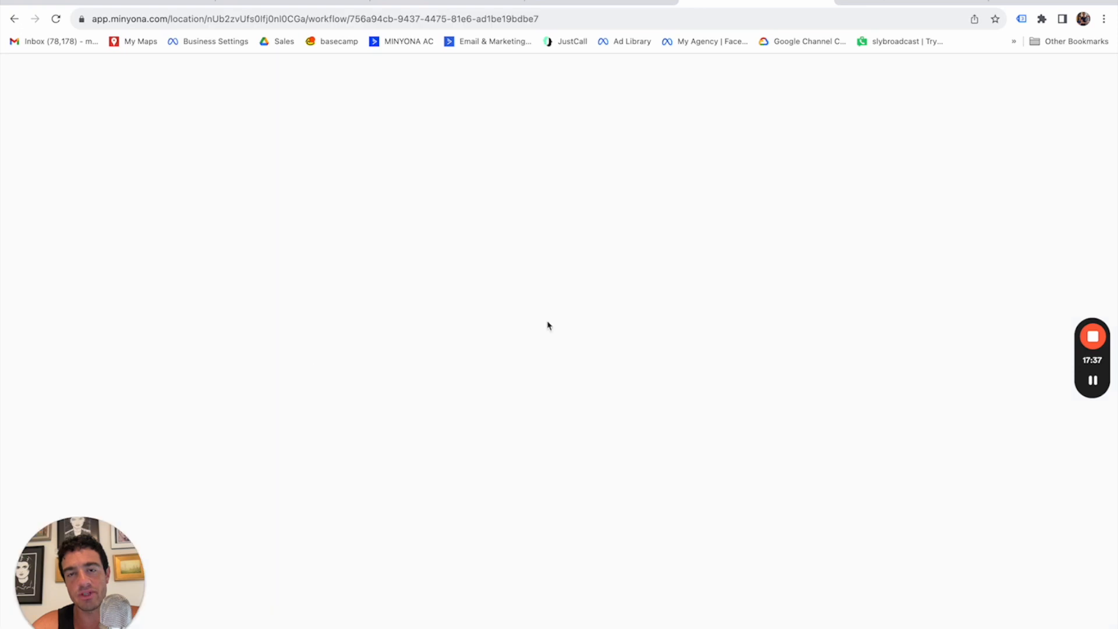
left_click(589, 204)
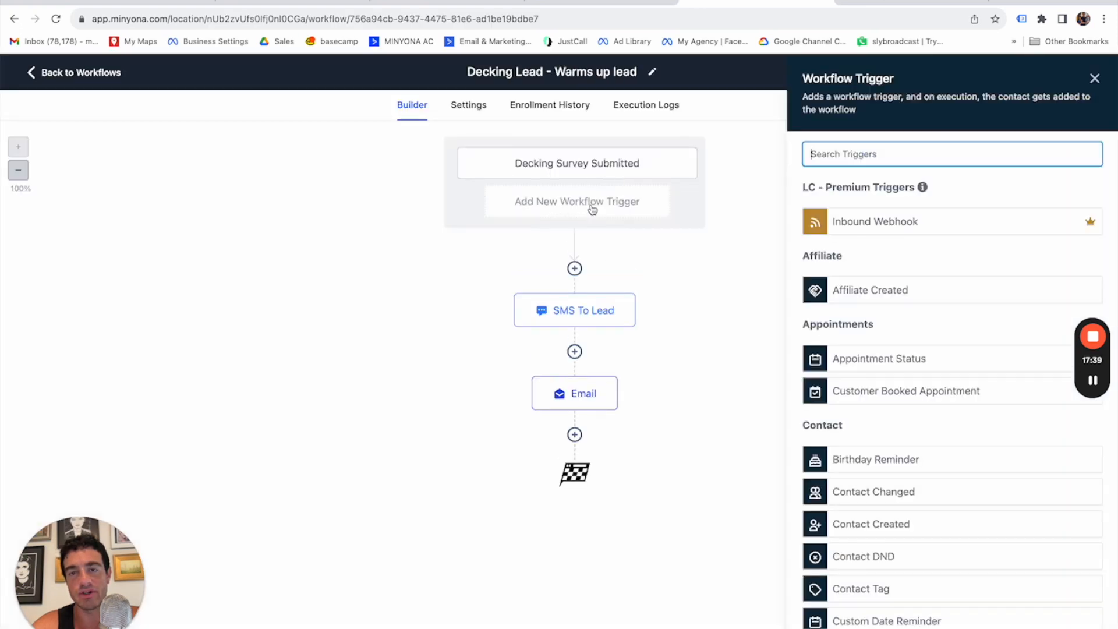
type("form")
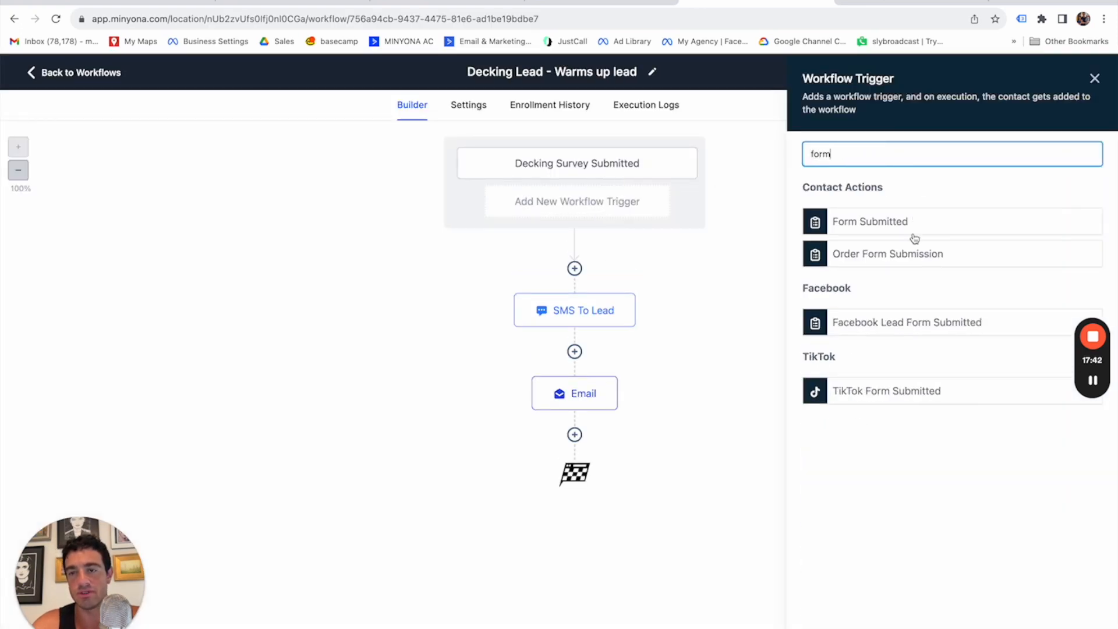
left_click(884, 223)
left_click(562, 234)
type("Simple ")
type("Popup Form Submitted")
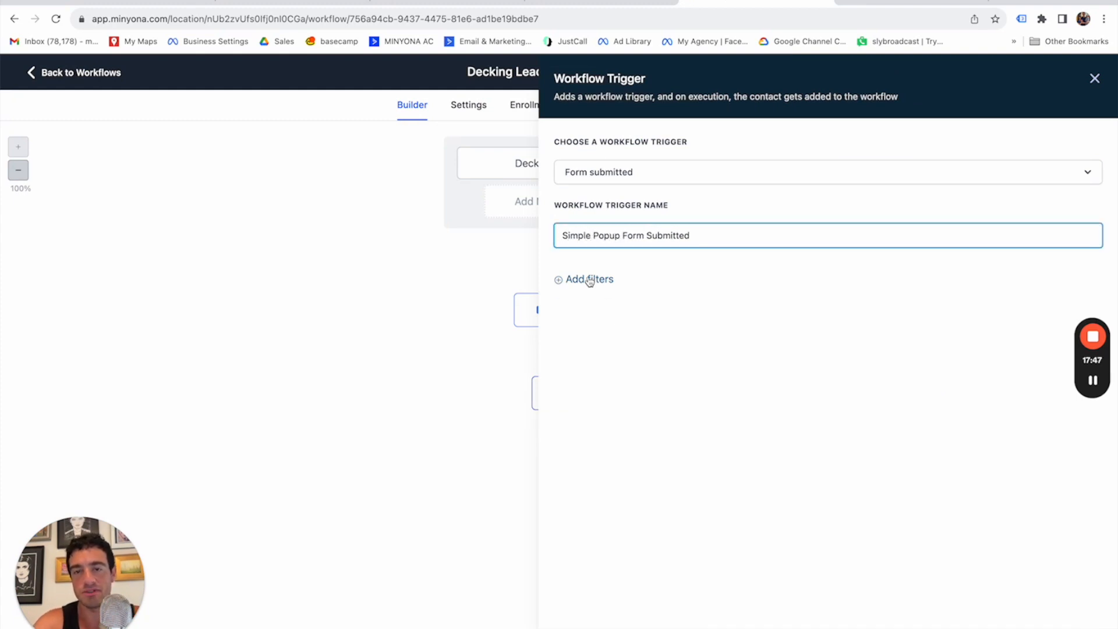
- Add a form filter to the lead warm-up workflow's popup trigger, and save the trigger and the workflow
left_click(590, 280)
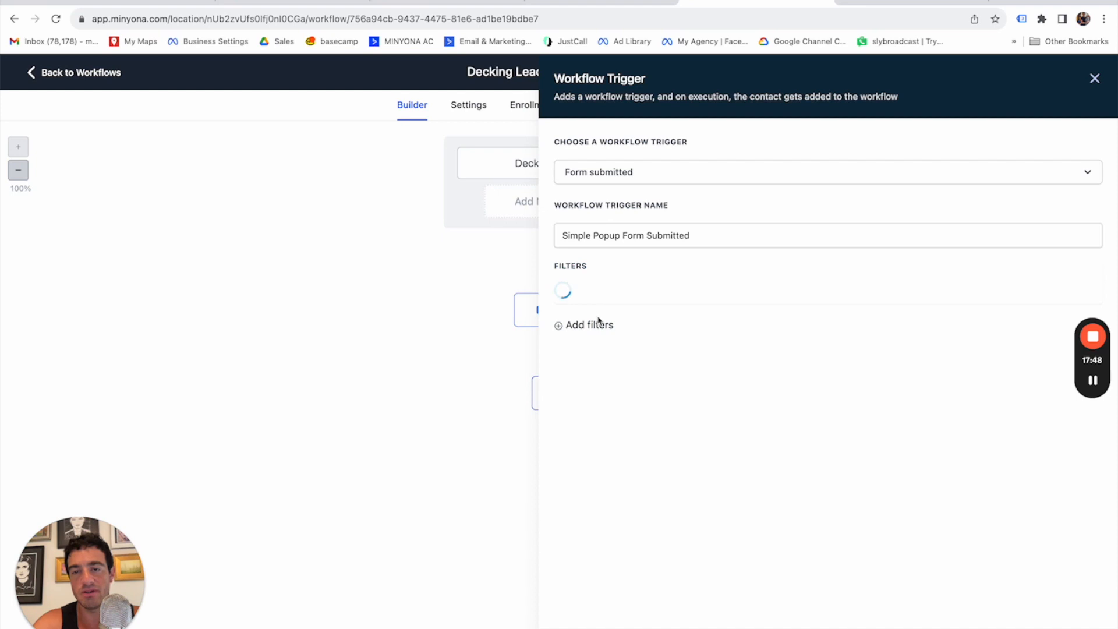
left_click(606, 295)
left_click(604, 384)
left_click(897, 290)
left_click(876, 353)
left_click(1078, 75)
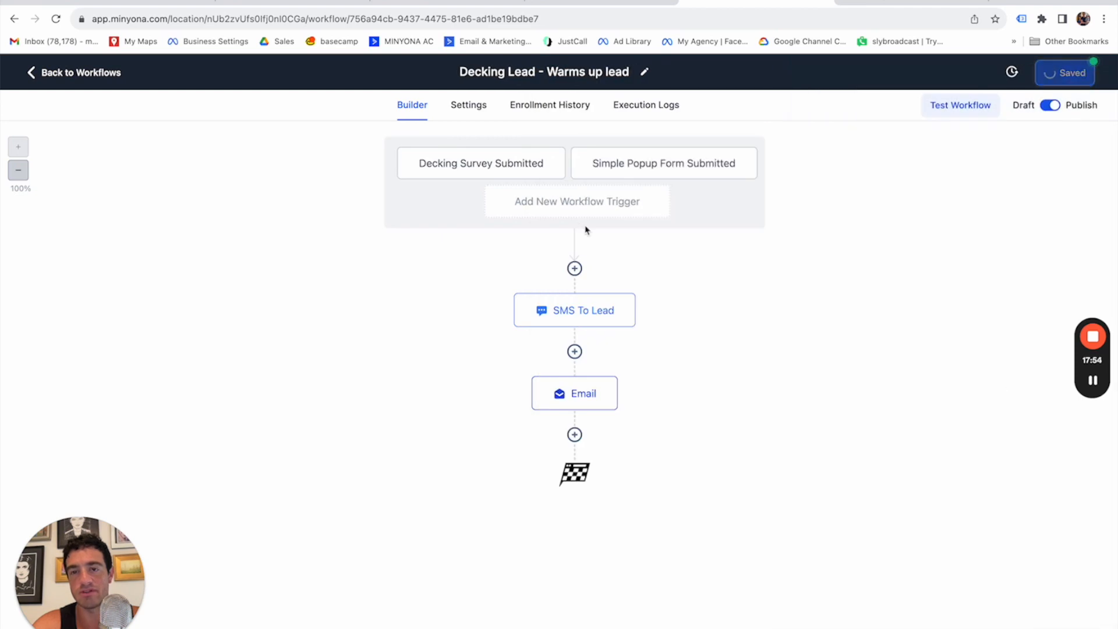
- Leave the workflow, switch to the agency view and open the account snapshots in the agency settings
left_click(96, 76)
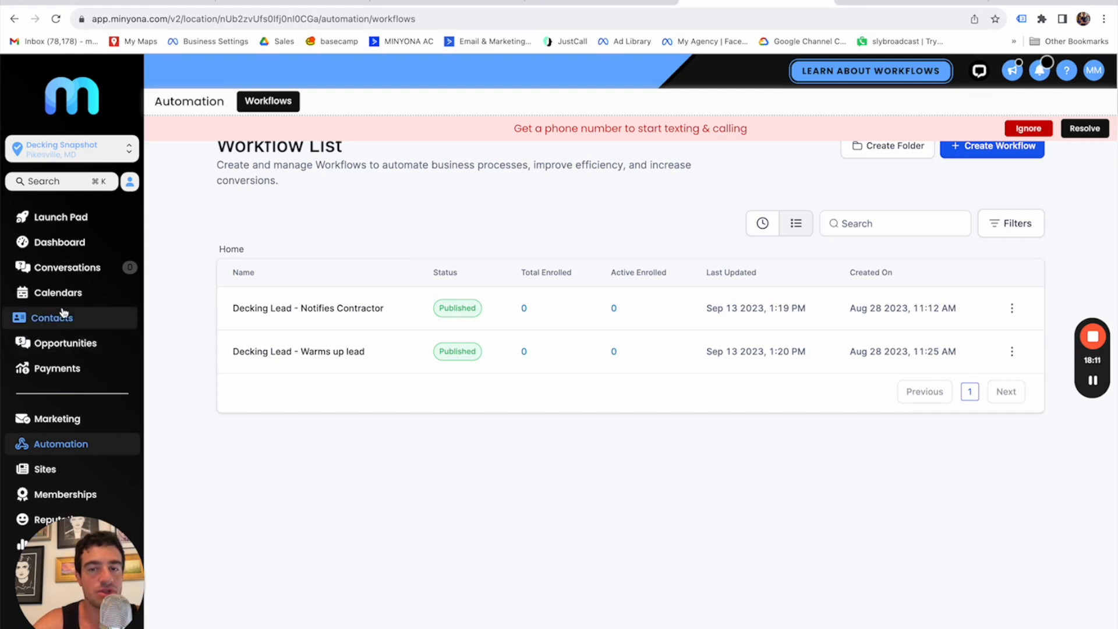
left_click(104, 148)
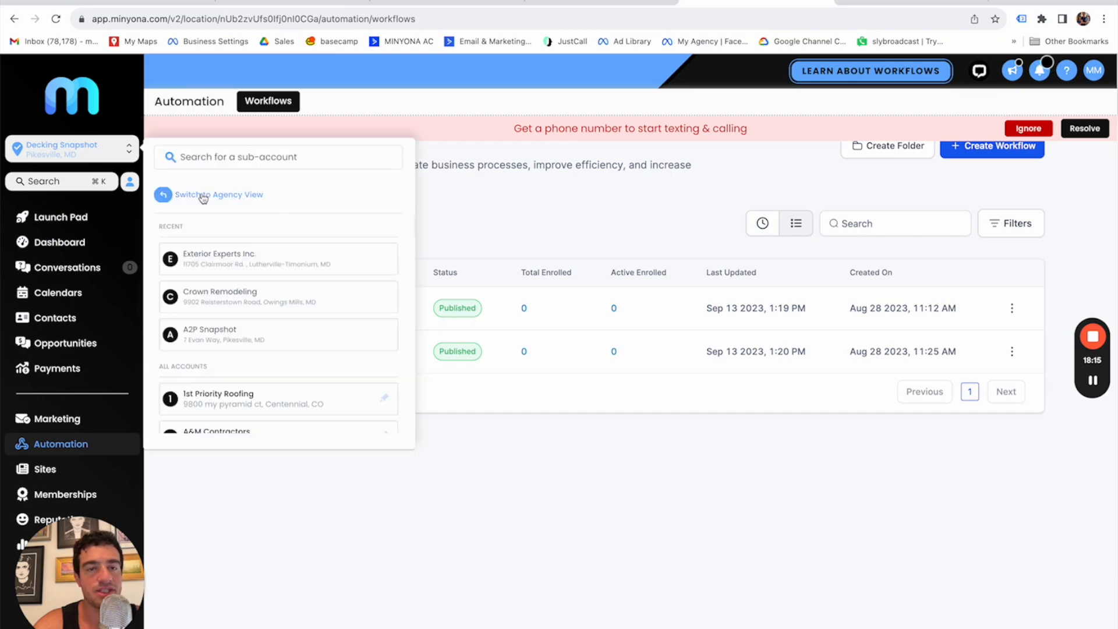
left_click(198, 197)
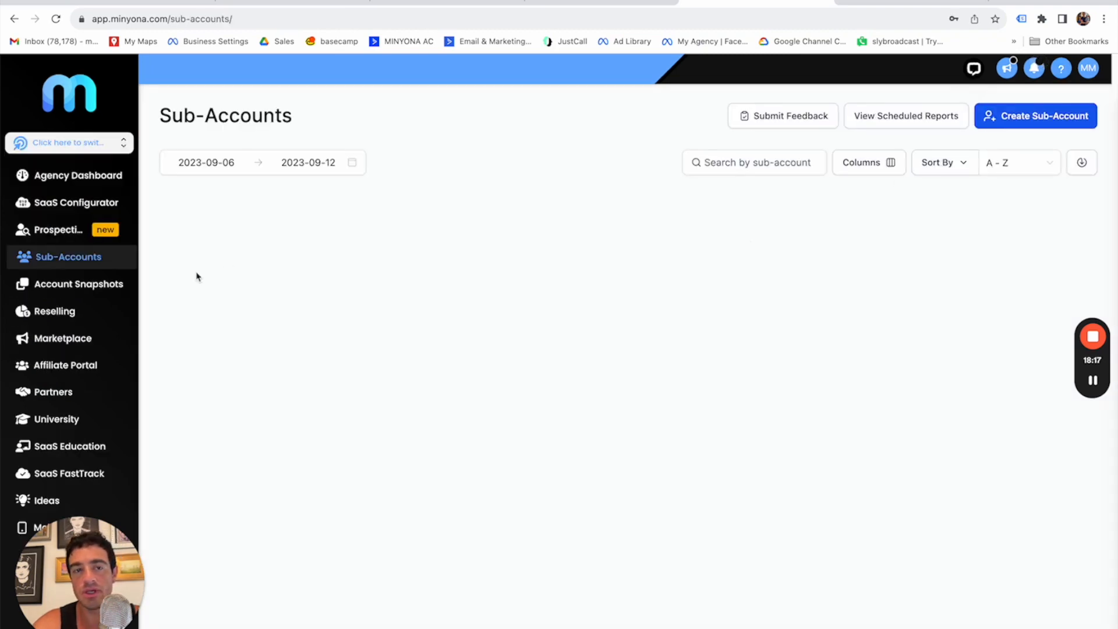
left_click_drag(209, 417, 286, 338)
left_click(57, 624)
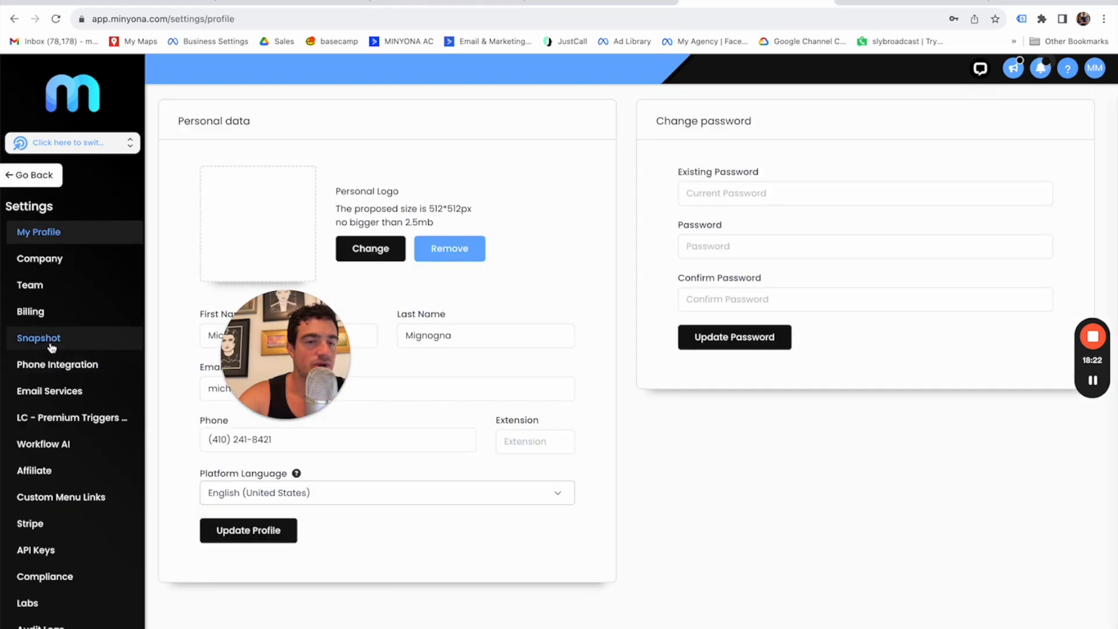
left_click(58, 338)
left_click_drag(305, 370, 293, 191)
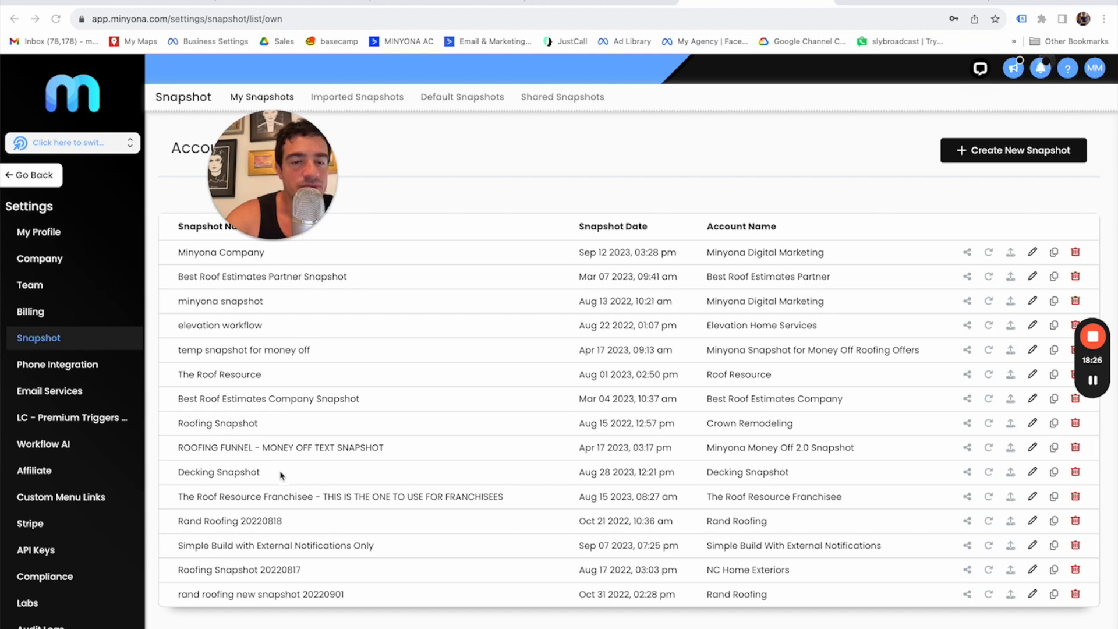
- Refresh the Decking Snapshot and start pushing its update to the linked location Exterior Experts Inc
left_click(989, 473)
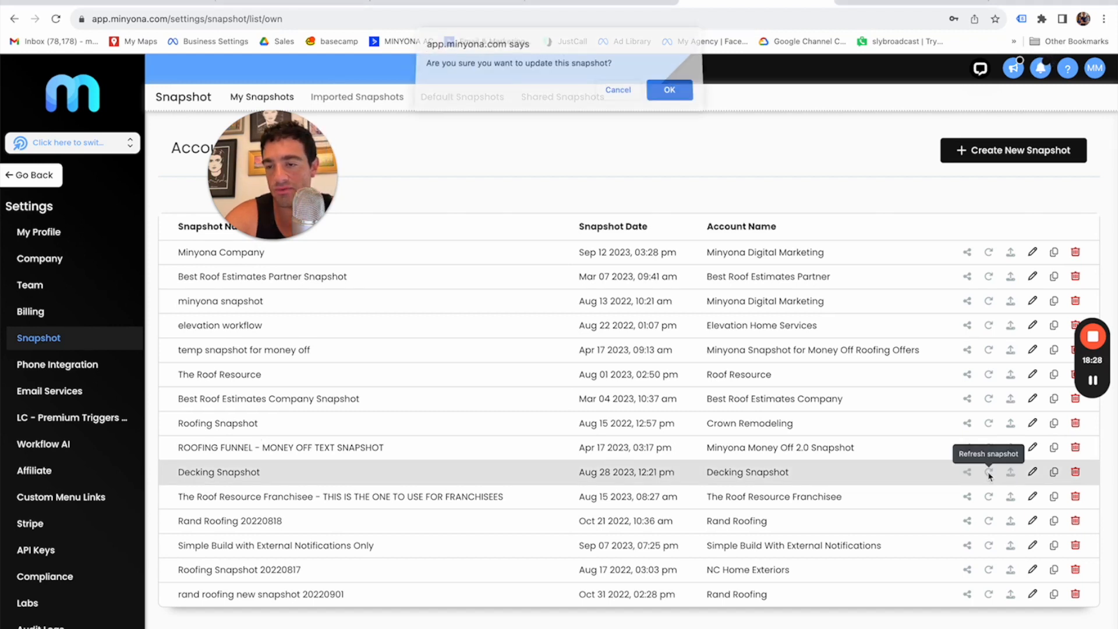
left_click(690, 95)
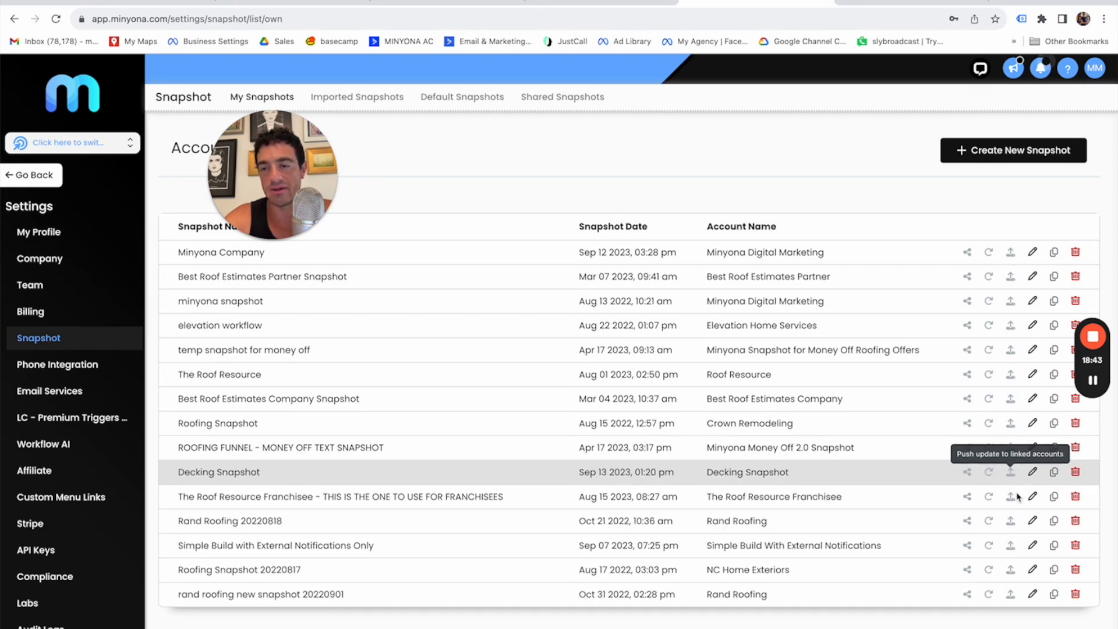
left_click(1011, 477)
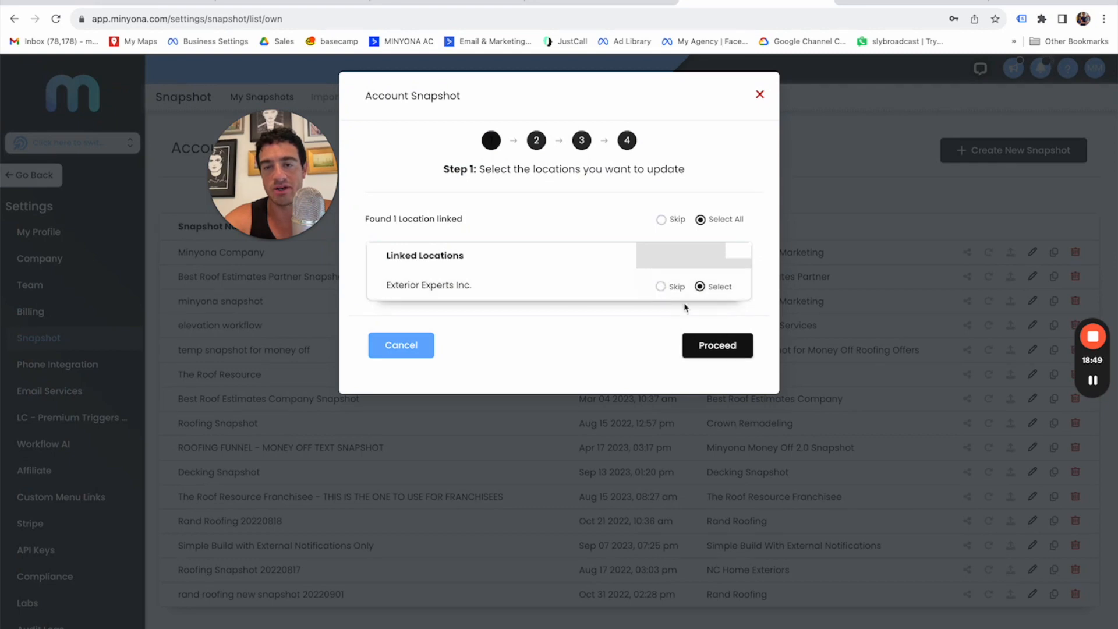
left_click(717, 346)
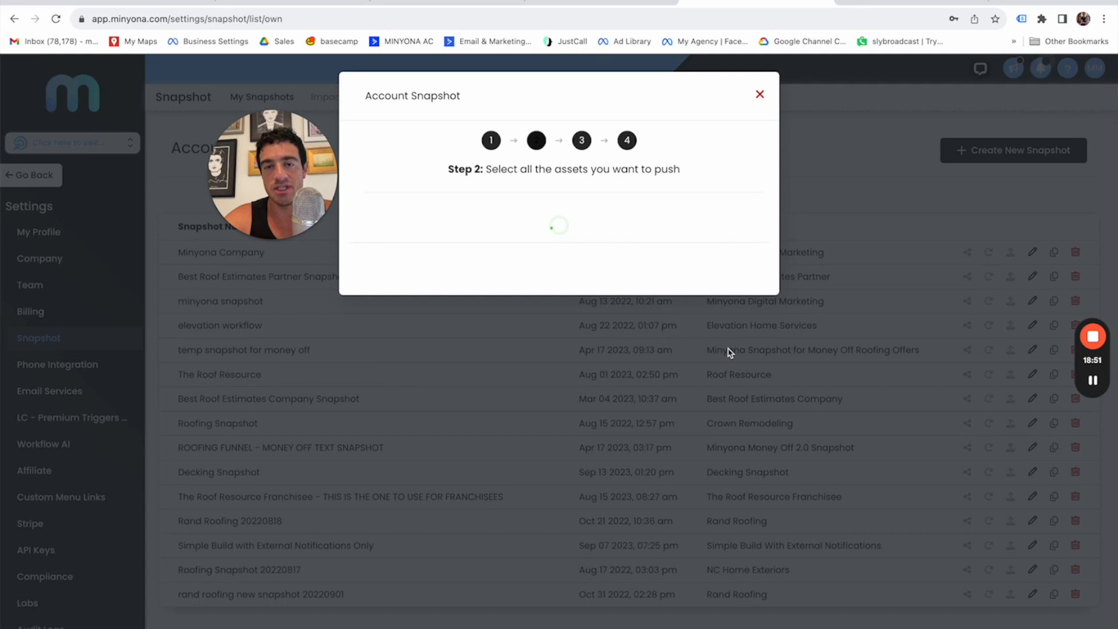
- Select the Simple Contact Form, the Decking Lead Funnel and both Decking Lead workflows as assets to push, and proceed to the conflict check
left_click(662, 221)
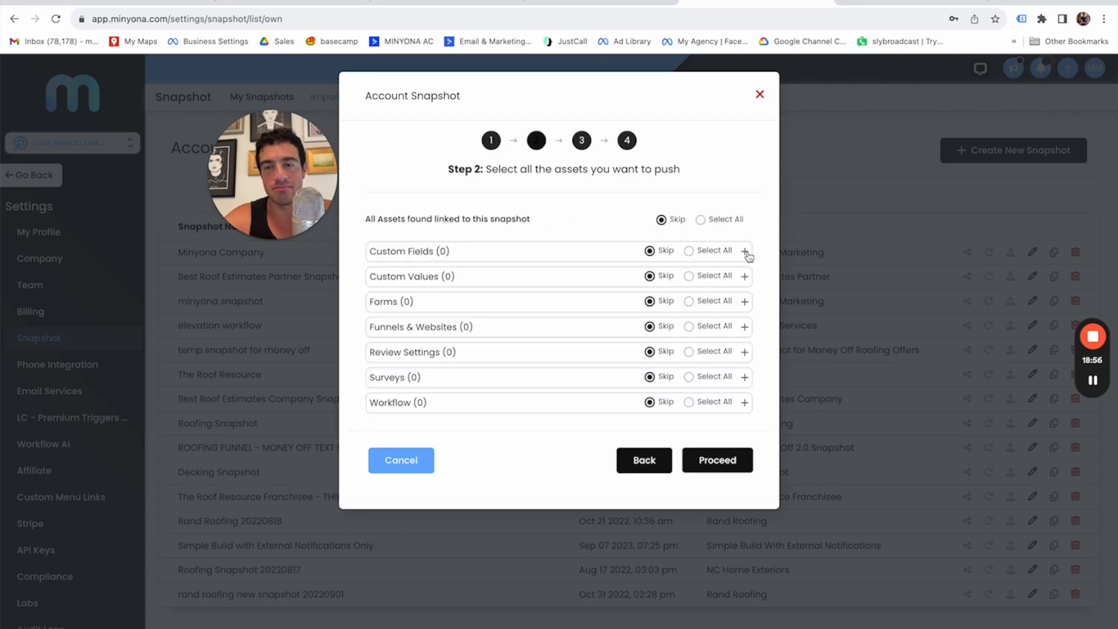
left_click(745, 301)
left_click(710, 328)
left_click(746, 353)
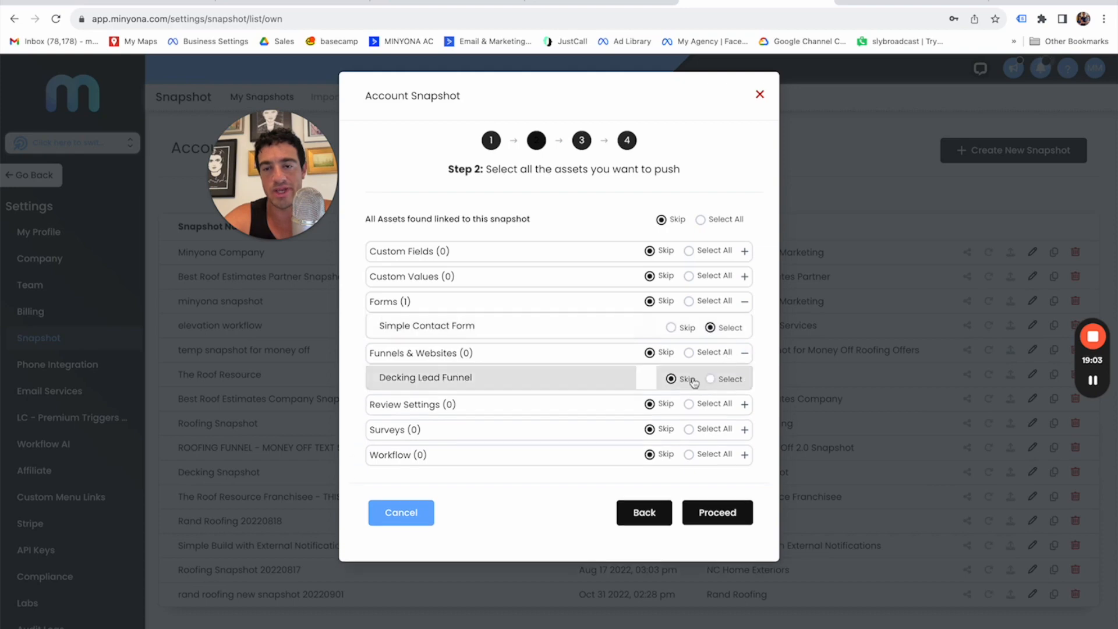
left_click(711, 380)
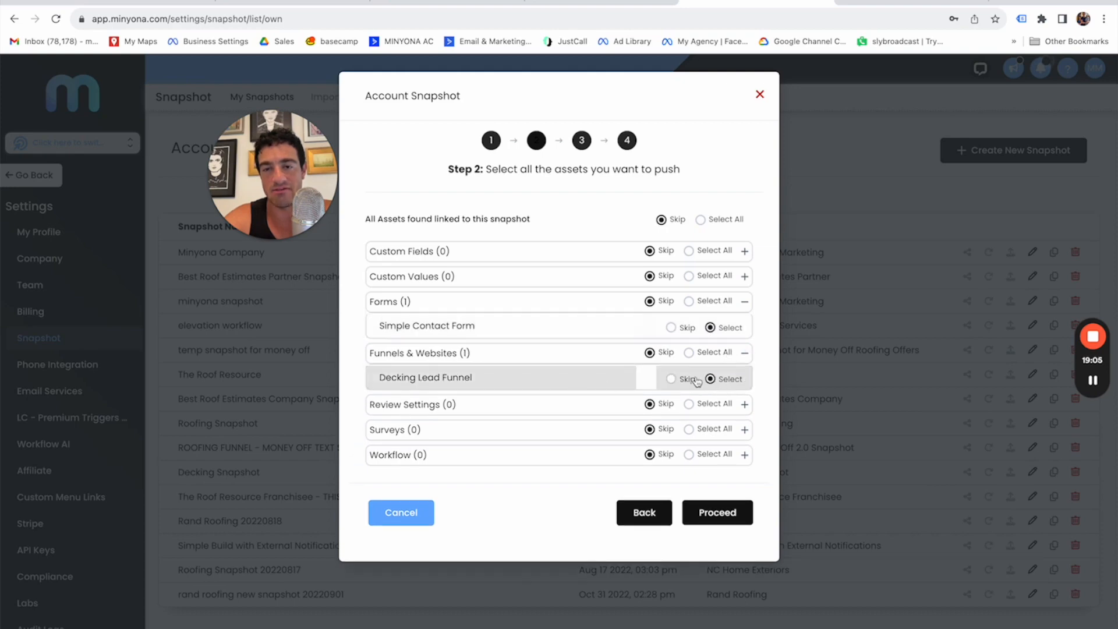
left_click(745, 455)
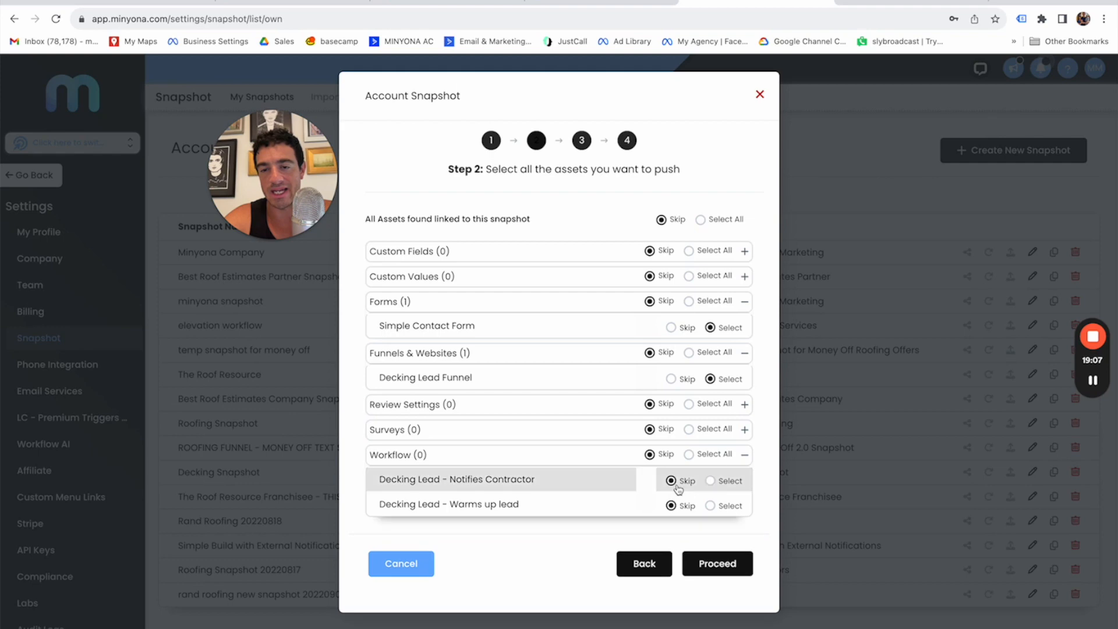
left_click(710, 481)
left_click(710, 506)
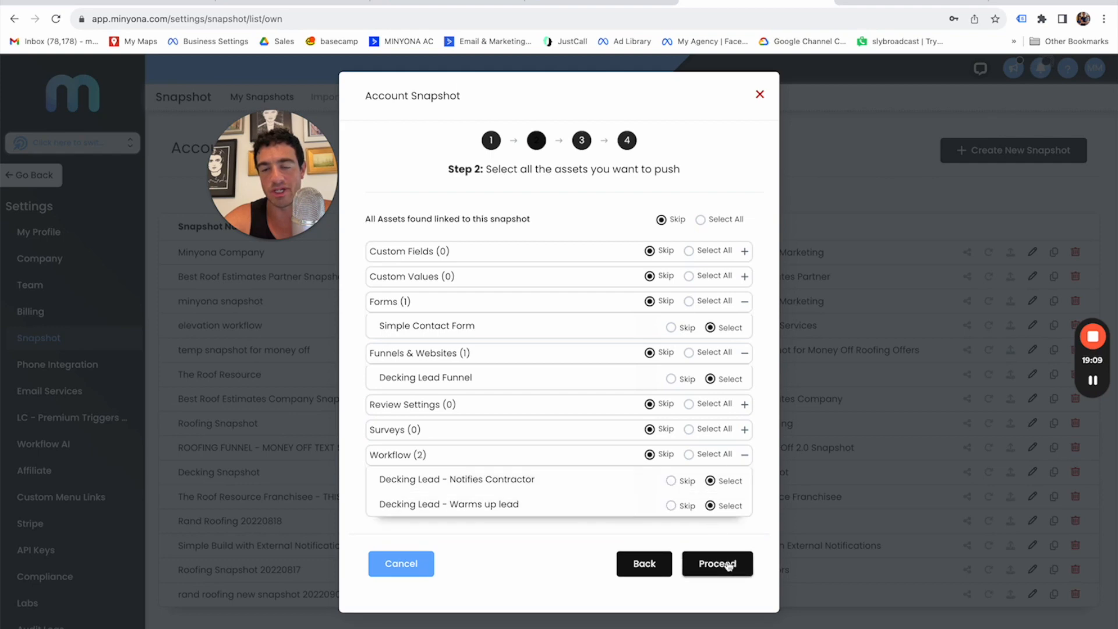
left_click(717, 564)
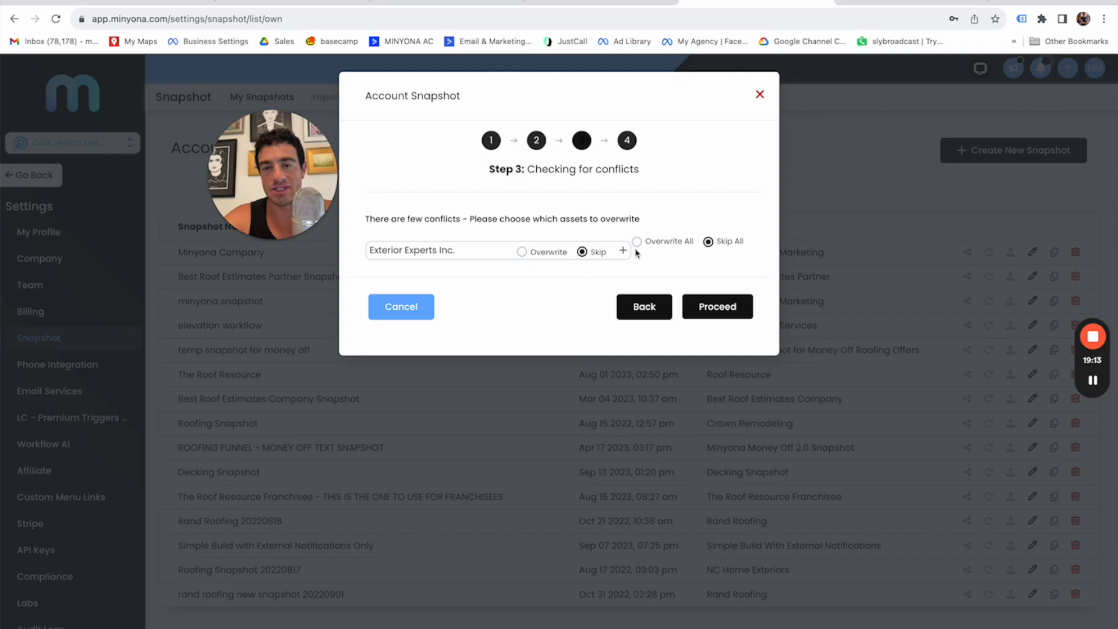
- Set all conflicting assets of Exterior Experts Inc. to Overwrite, confirm the overwrite with "Confirm", and close the snapshot dialog
left_click(622, 252)
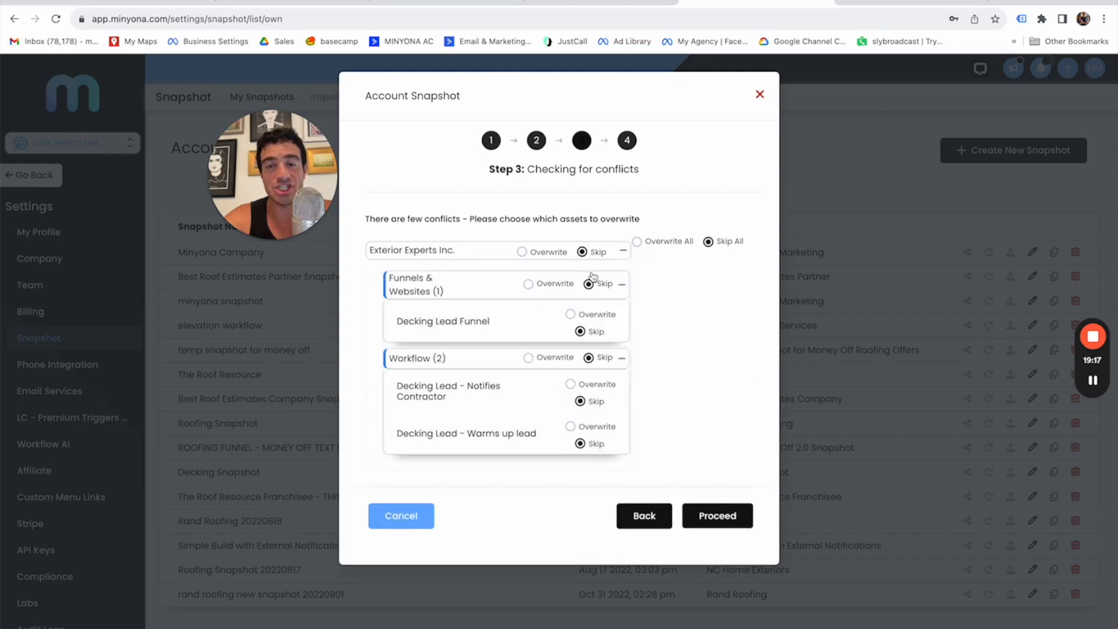
left_click(522, 252)
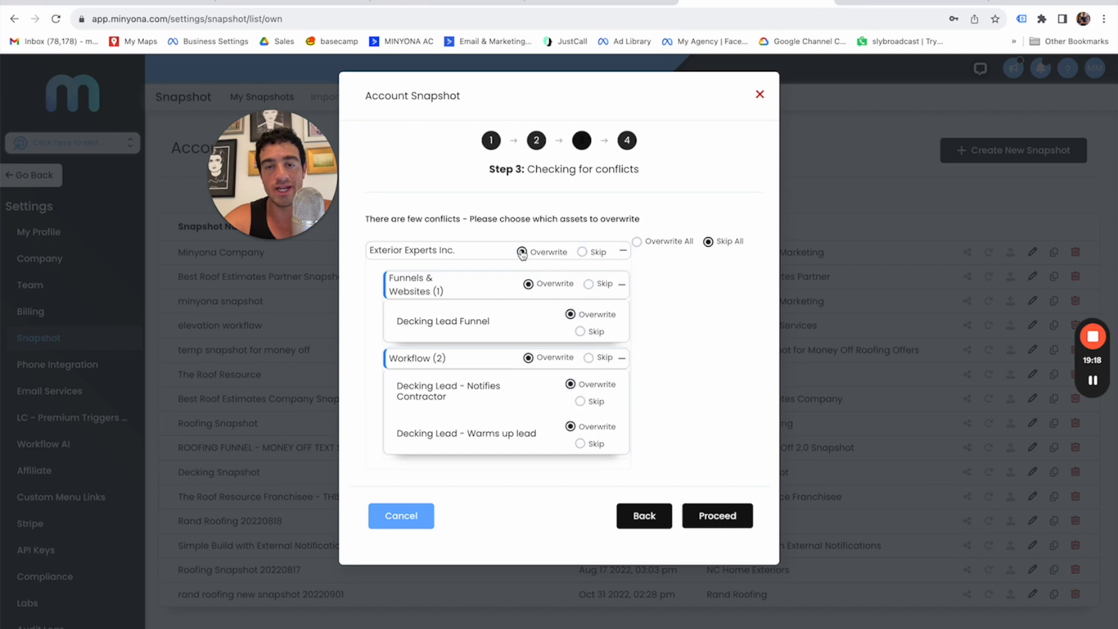
left_click(726, 518)
left_click(502, 251)
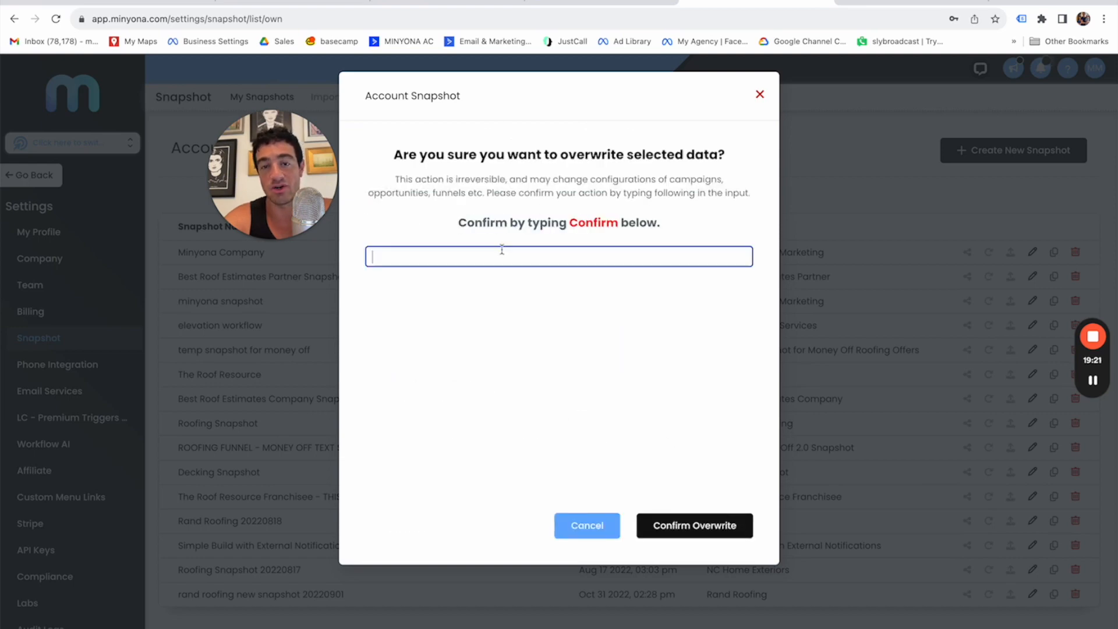
type("Confirm")
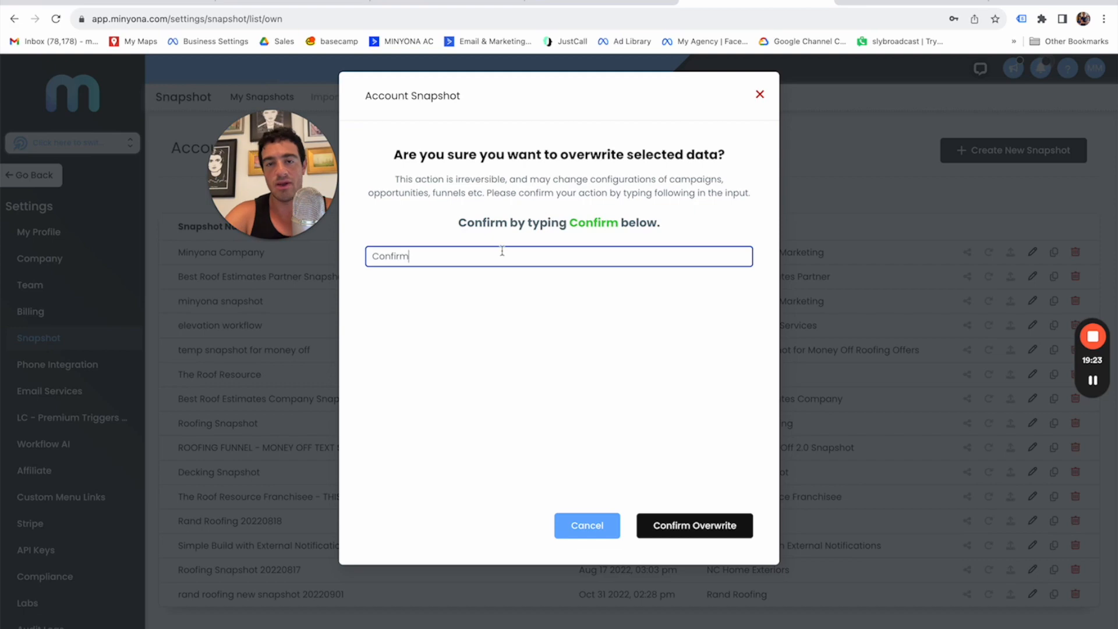
left_click(715, 534)
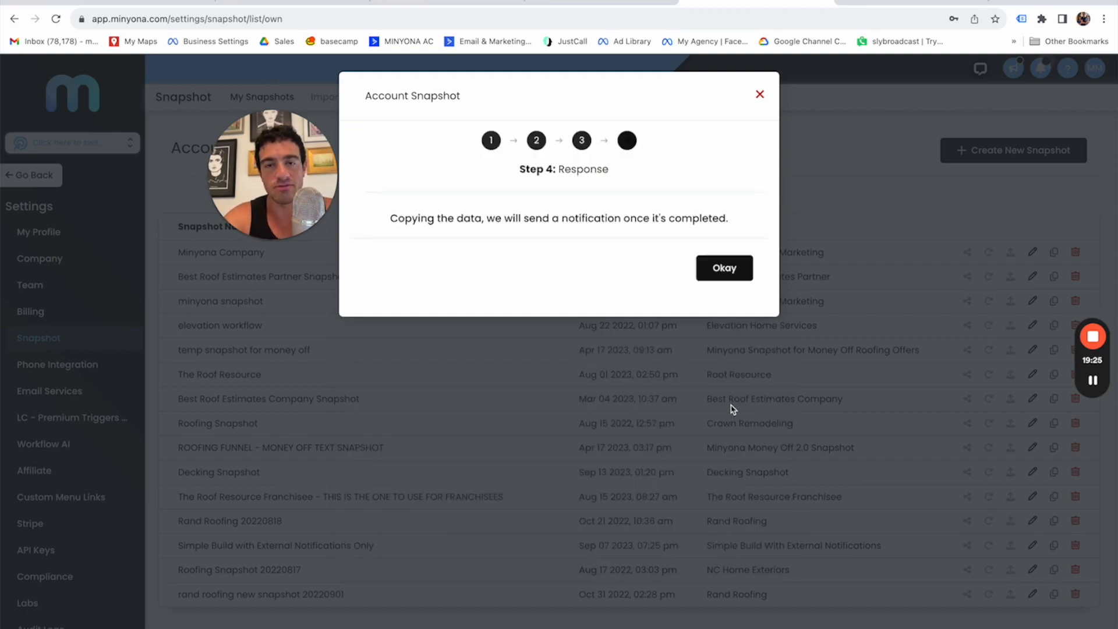
left_click(726, 269)
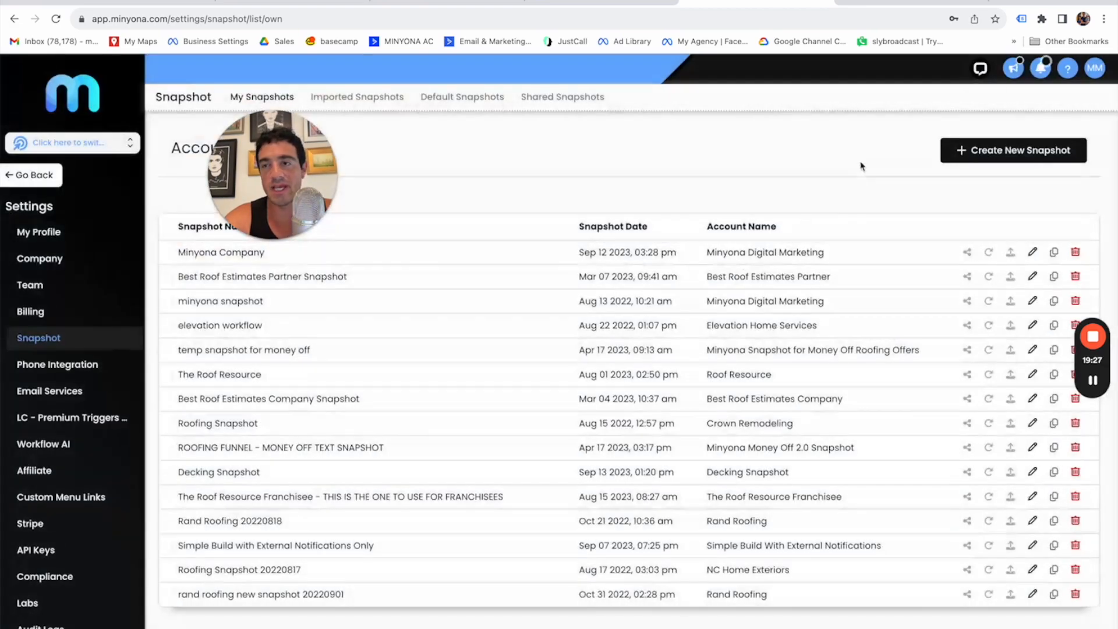
- Check the notifications for the Decking Snapshot load and open the Exterior Experts Inc. account from its notification
left_click(1041, 68)
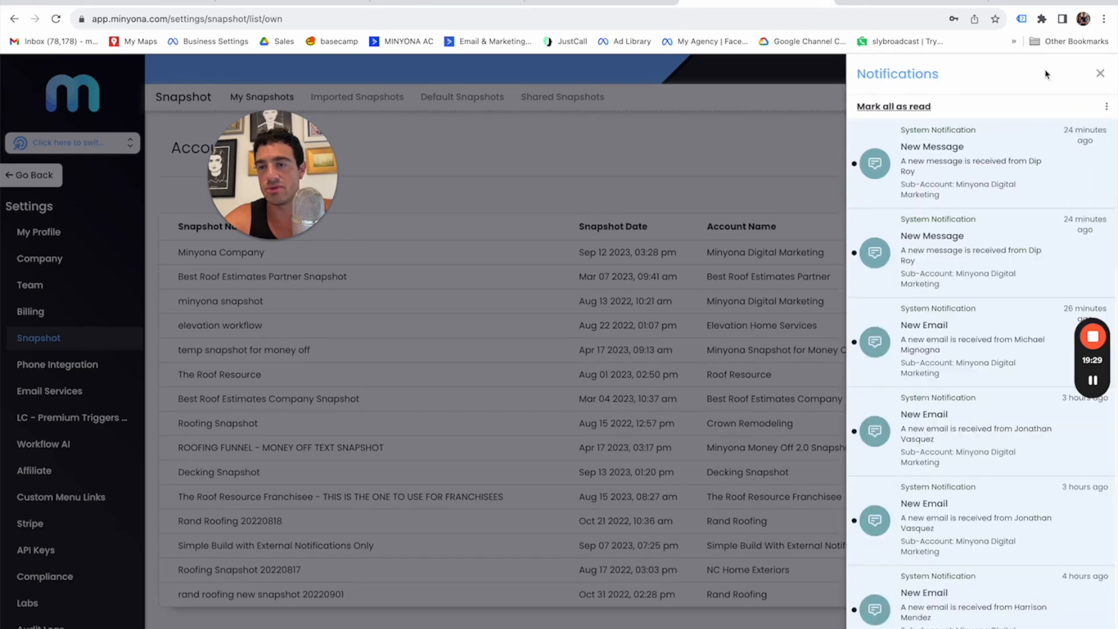
left_click(1100, 75)
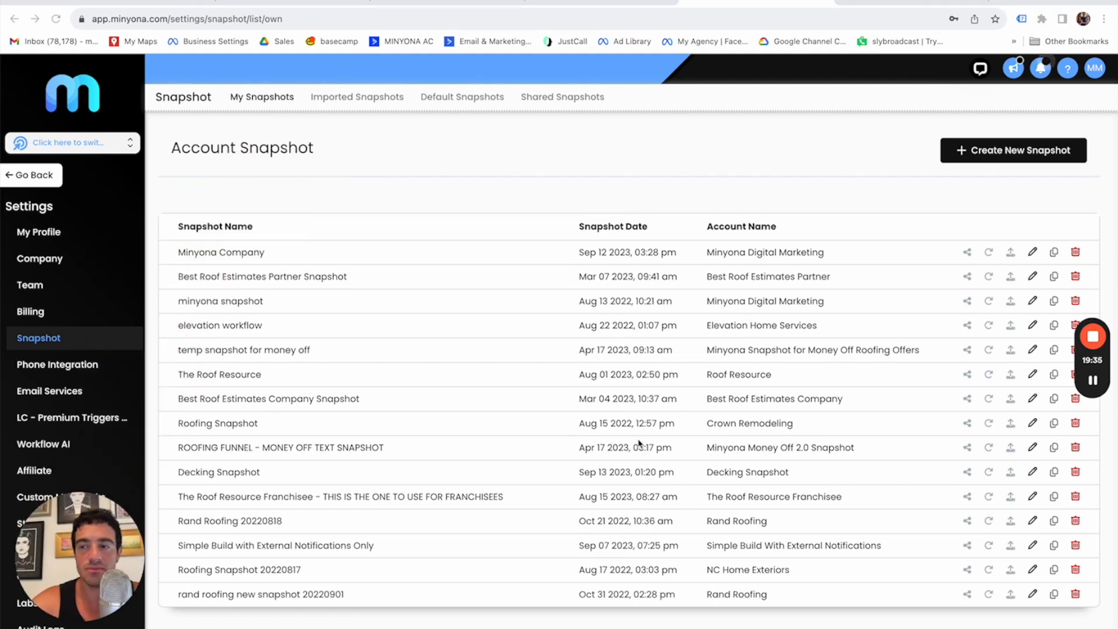
left_click(1045, 75)
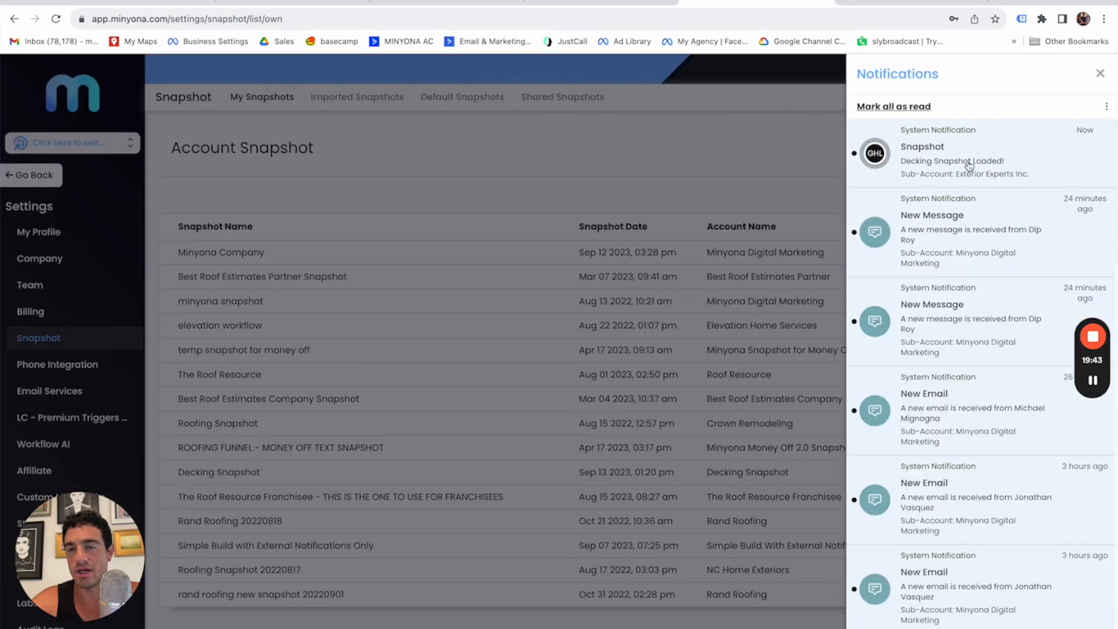
left_click(992, 160)
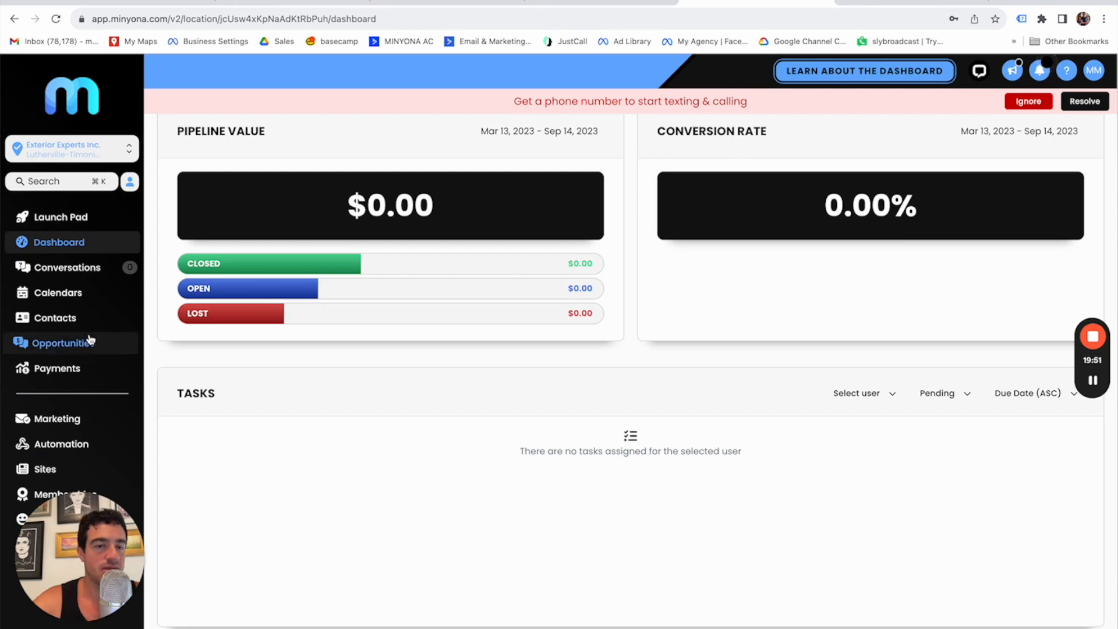
left_click_drag(88, 594, 1048, 616)
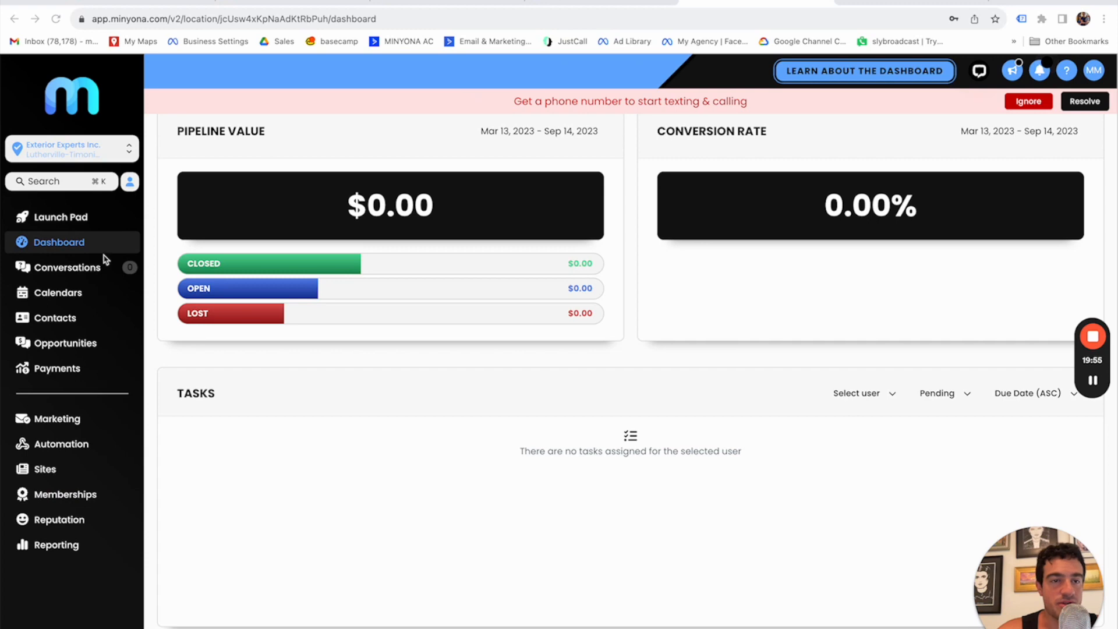
- Check the "Decking Lead - Notifies Contractor" and "Decking Lead - Warms up lead" workflows for the Simple Popup Form Submitted trigger
left_click(60, 446)
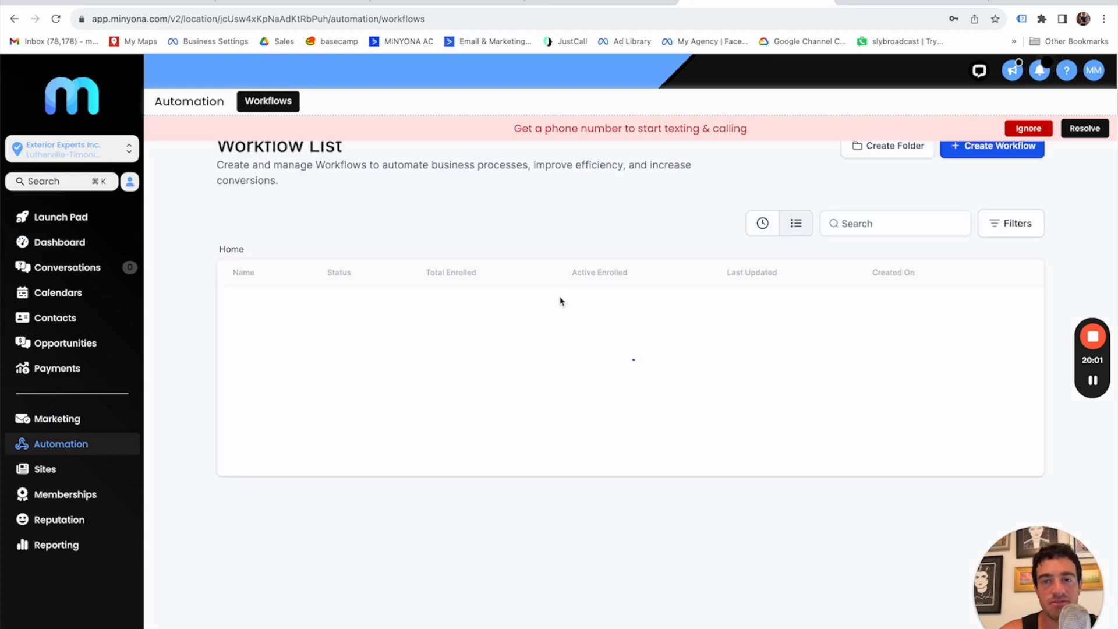
left_click(331, 315)
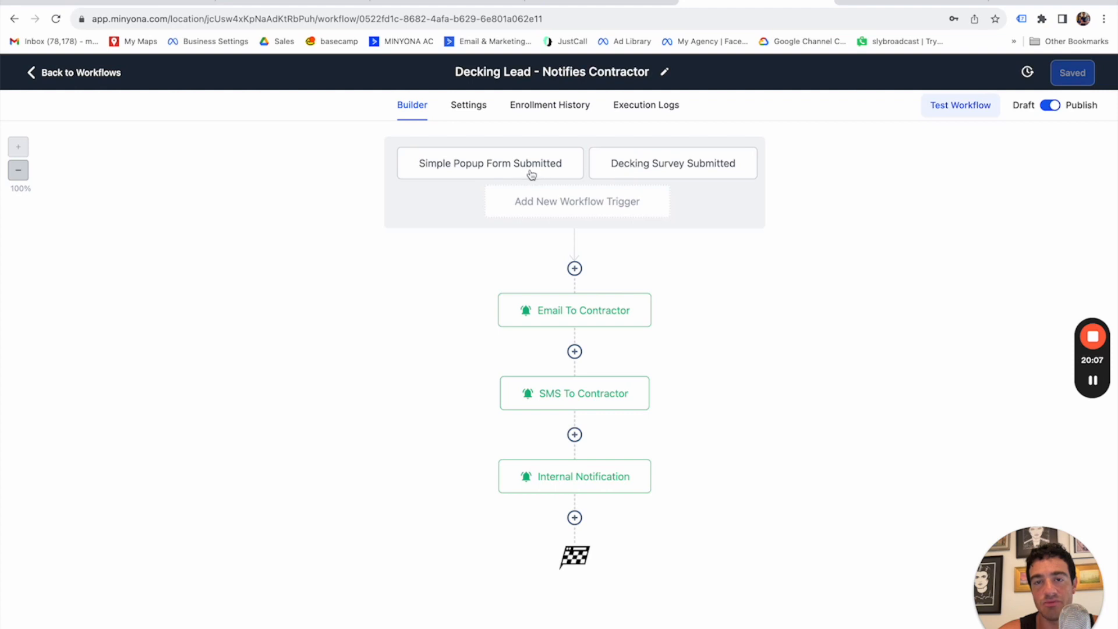
left_click(51, 86)
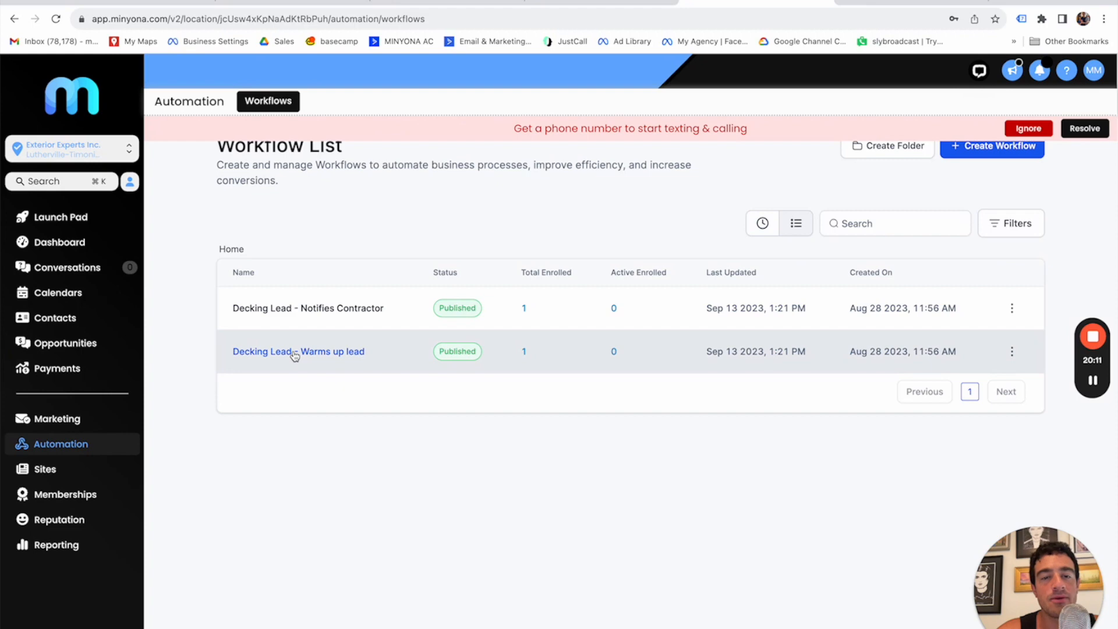
left_click(295, 353)
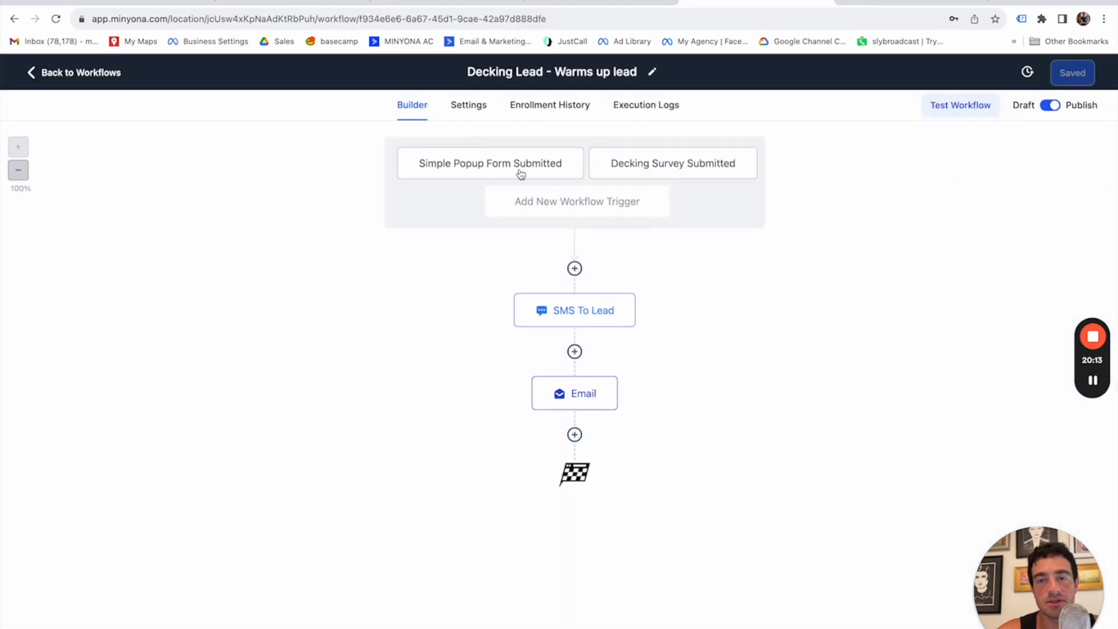
left_click(133, 72)
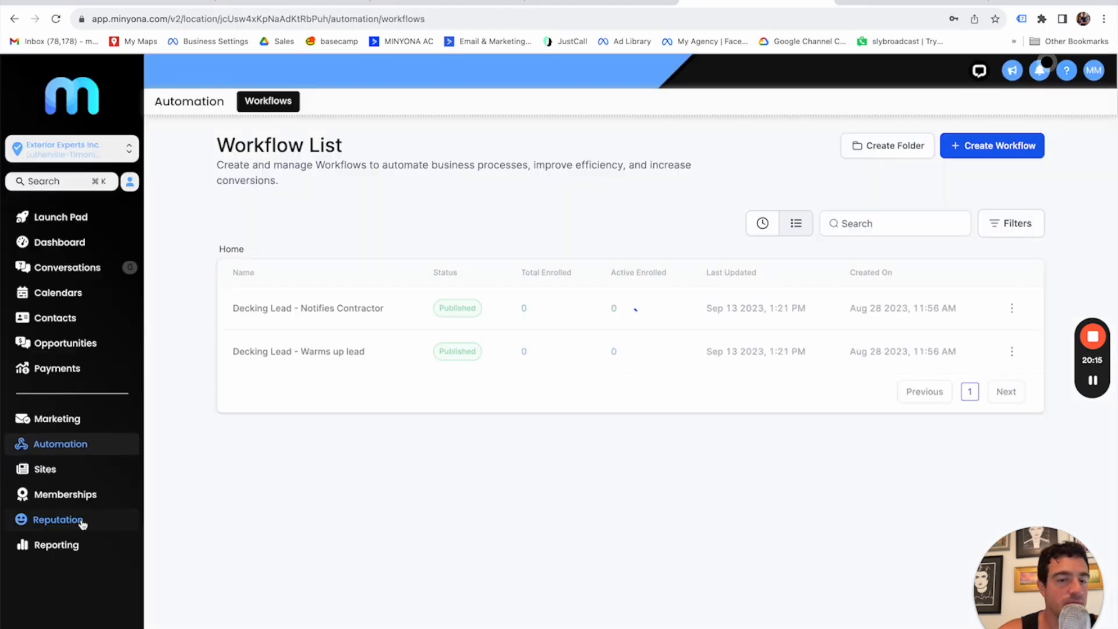
- Open the Simple Contact Form in the account's form builder to check its fields, and return to the forms list
left_click(44, 469)
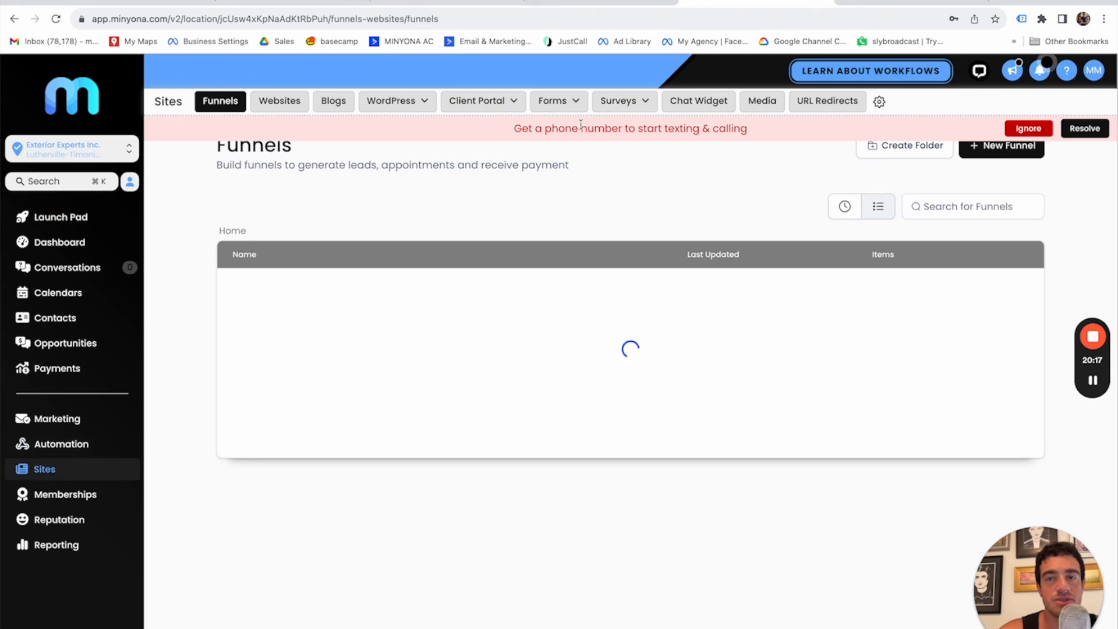
mouse_move(557, 109)
left_click(538, 133)
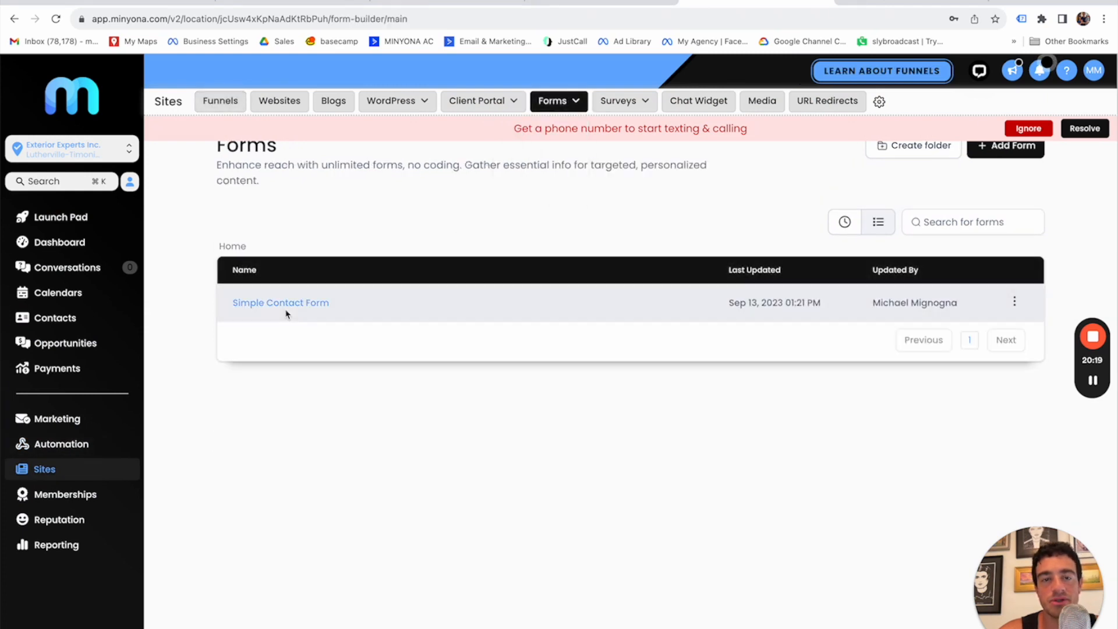
left_click(273, 303)
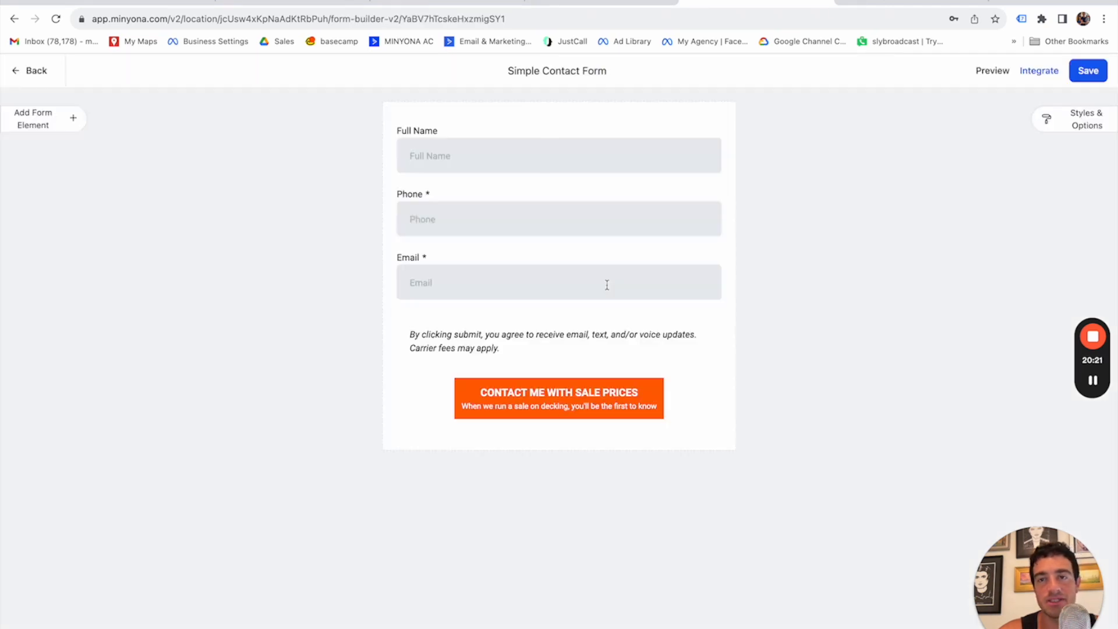
left_click(33, 73)
mouse_move(558, 108)
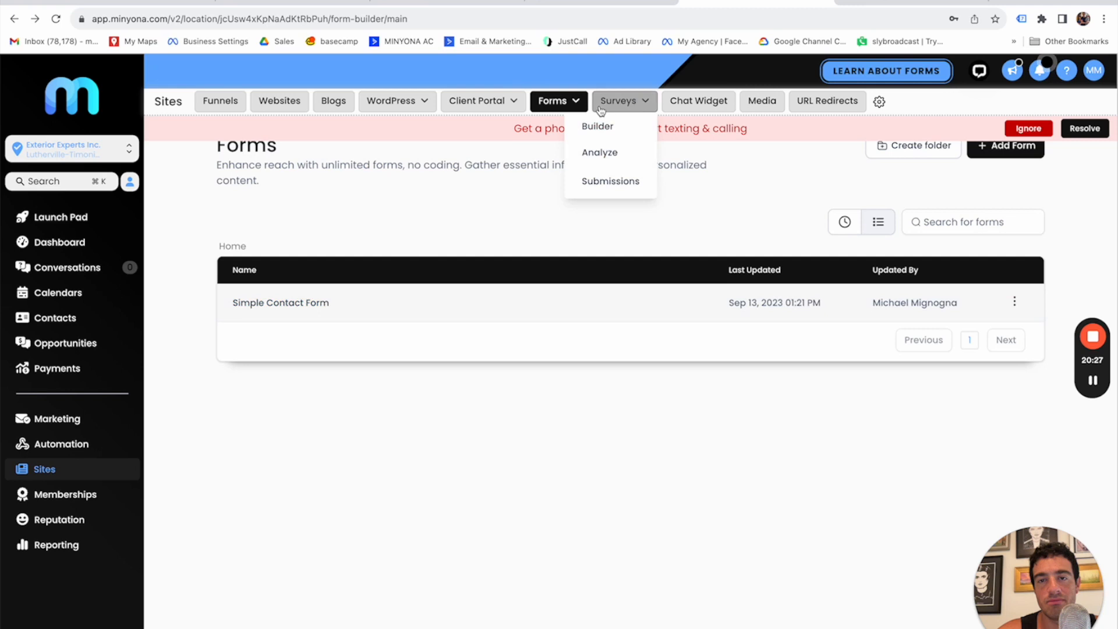
mouse_move(625, 99)
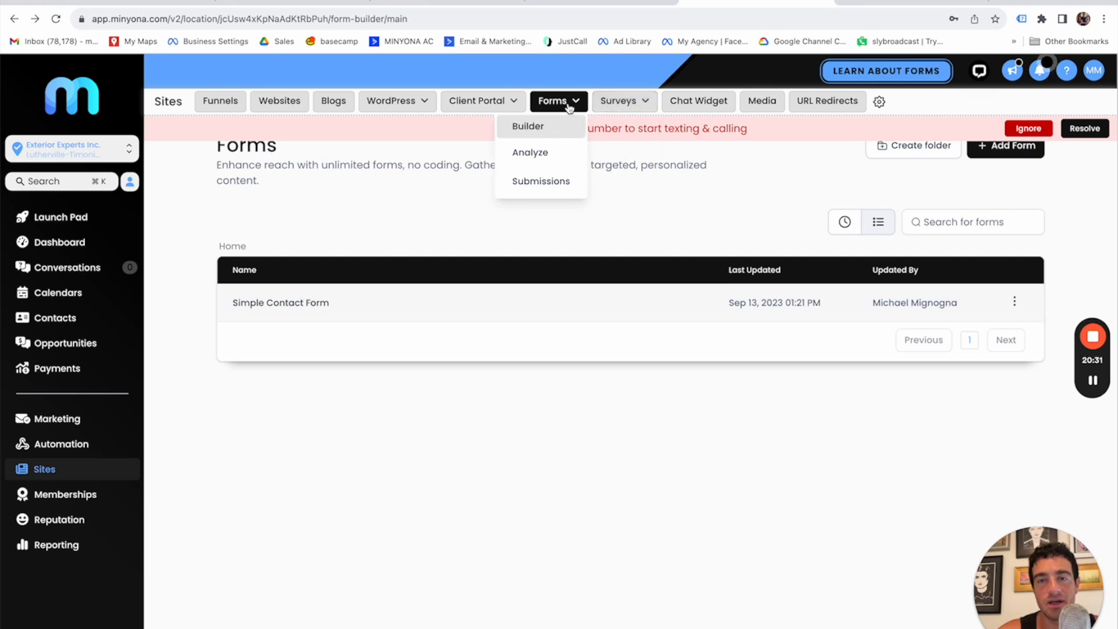
- Open the Decking Lead Funnel and preview its Landing Page in the browser
left_click(220, 103)
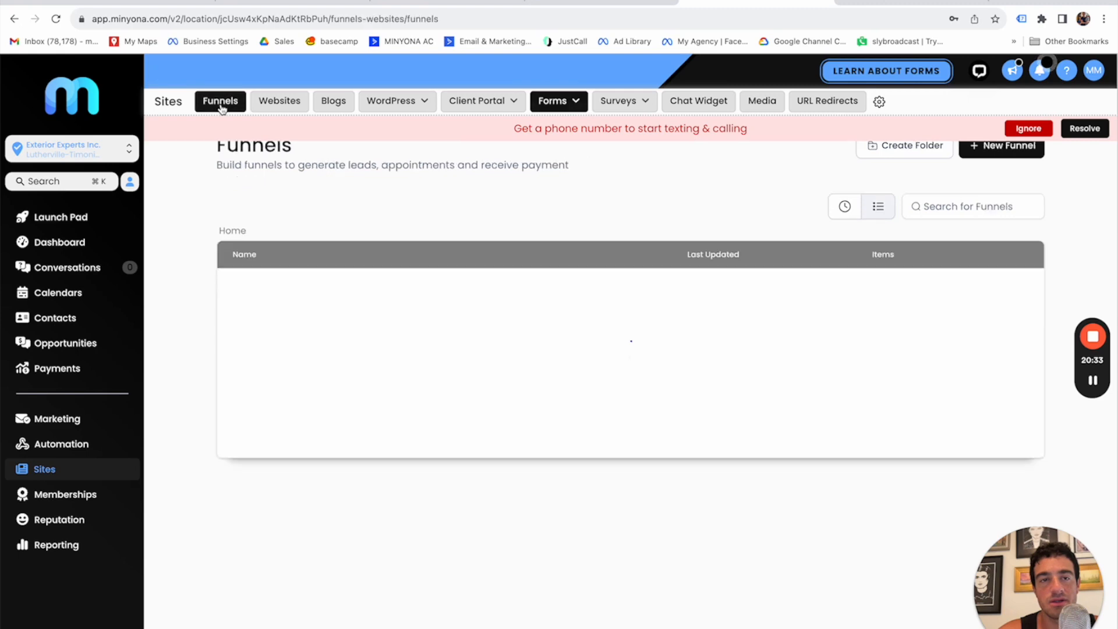
left_click(295, 290)
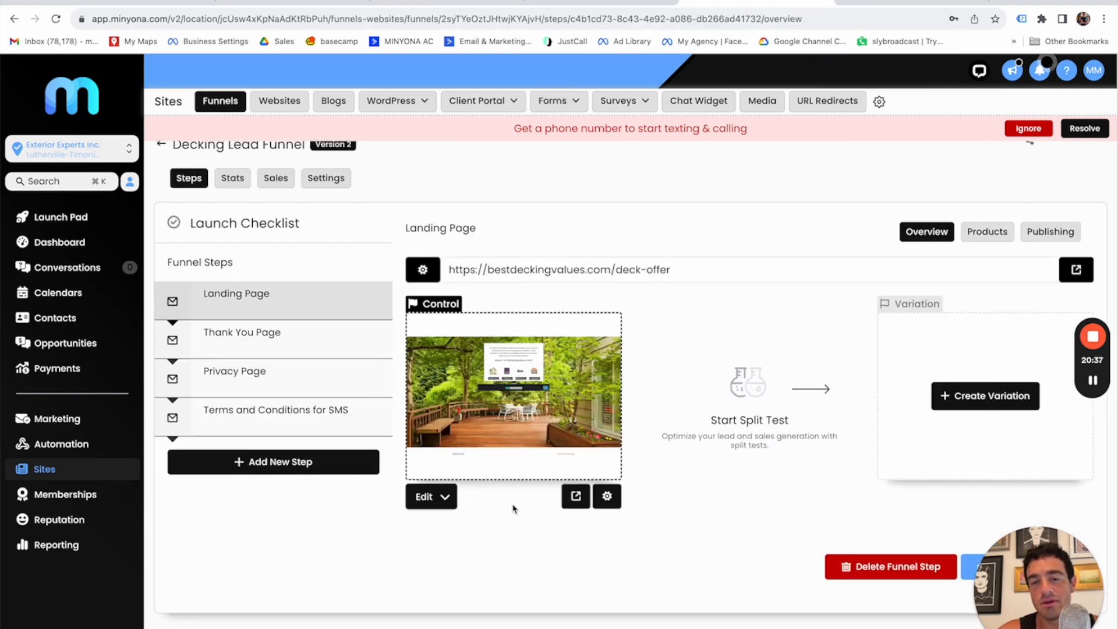
left_click(425, 496)
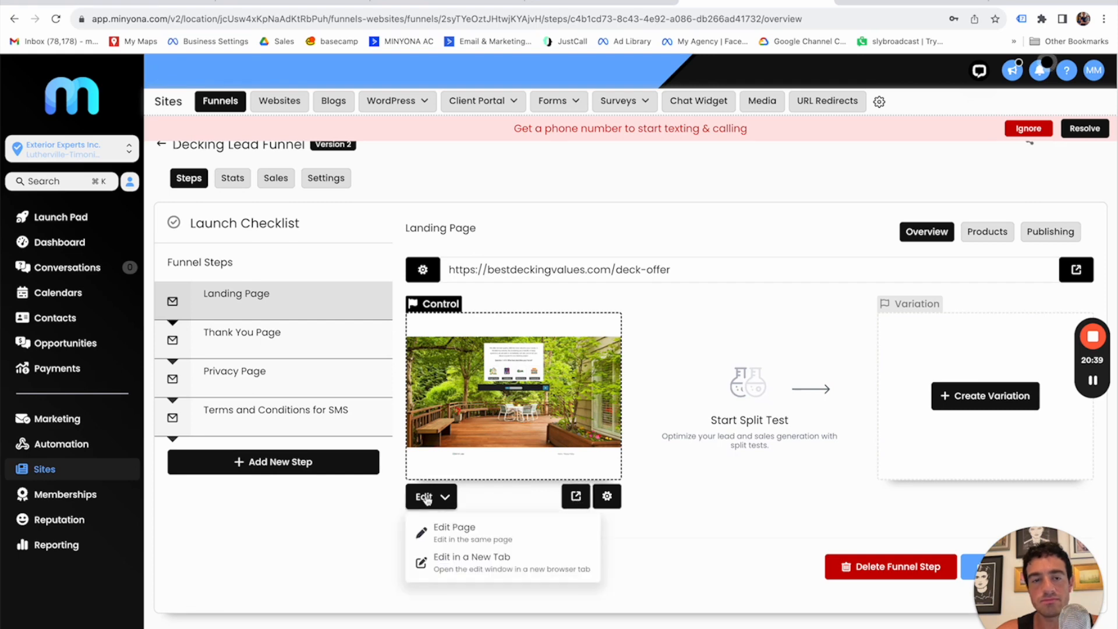
left_click(575, 497)
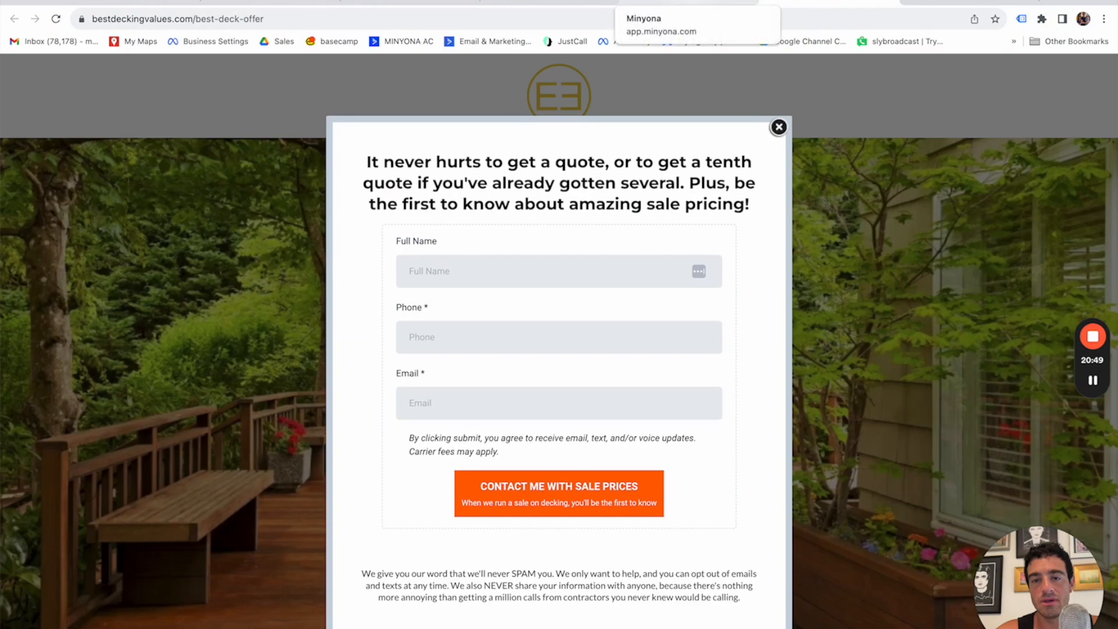
- Close the popup on the live landing page and examine the survey section and footer
left_click(779, 127)
scroll(661, 251, "down", 5)
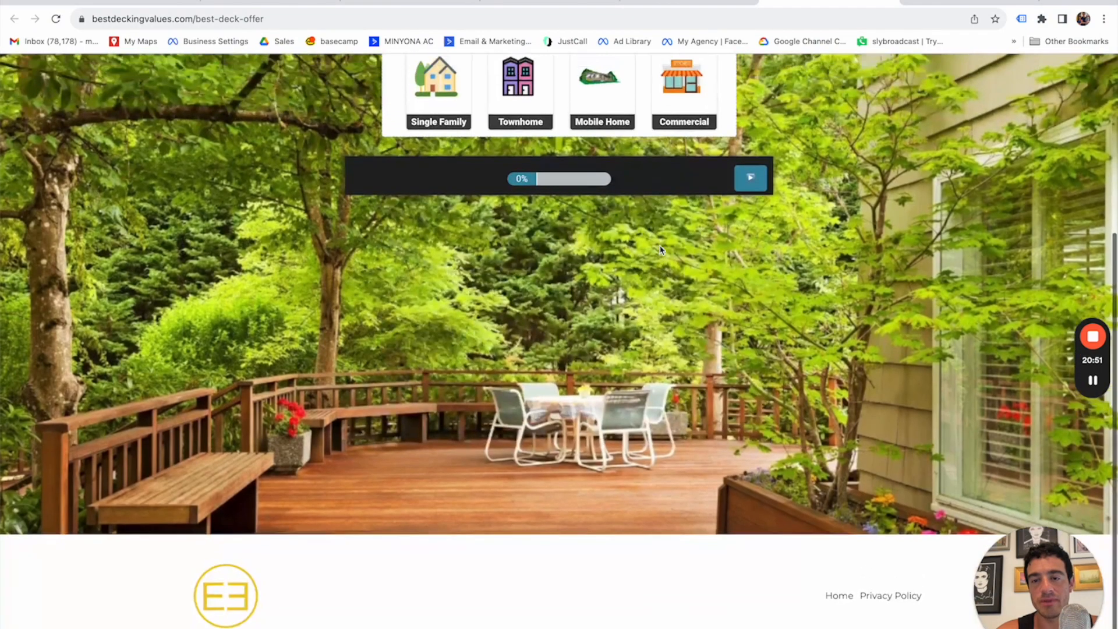
scroll(661, 250, "up", 3)
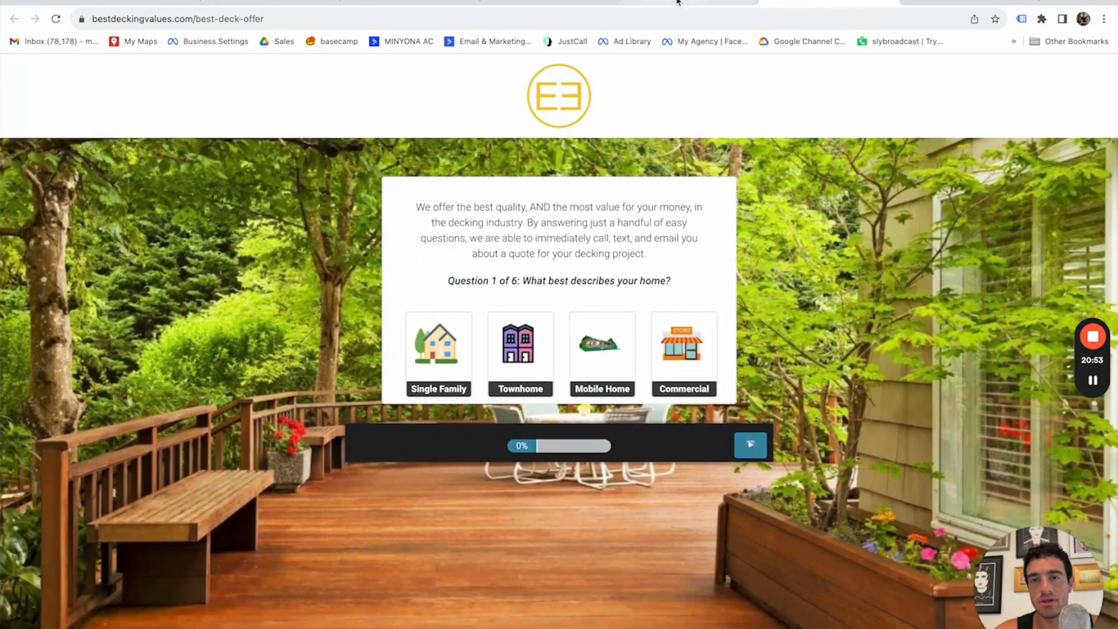
left_click(690, 3)
left_click(802, 7)
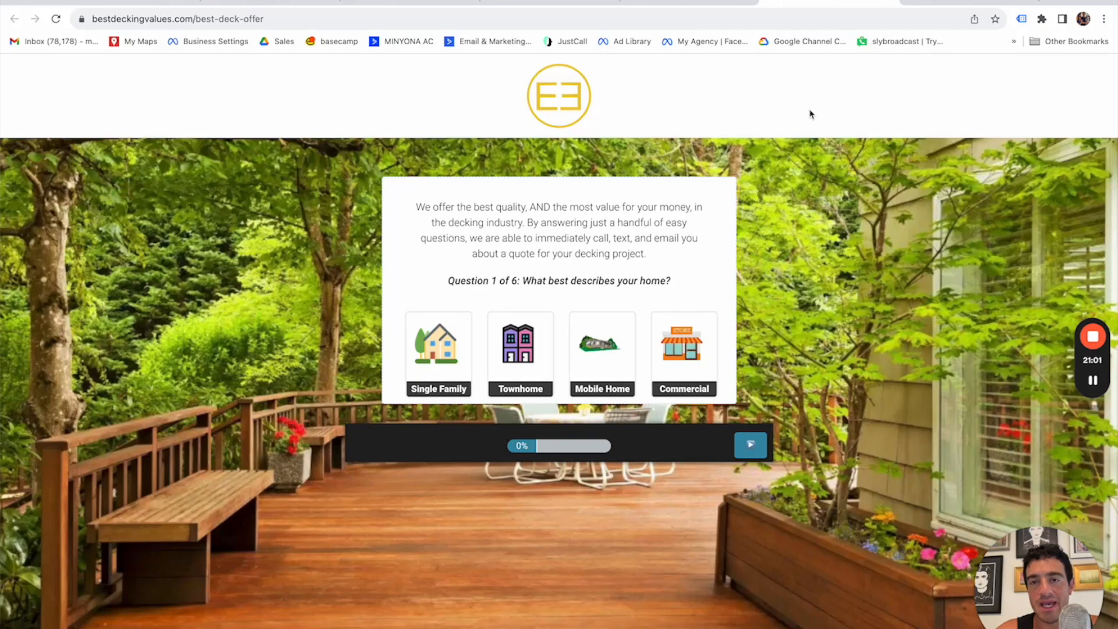
scroll(855, 280, "down", 5)
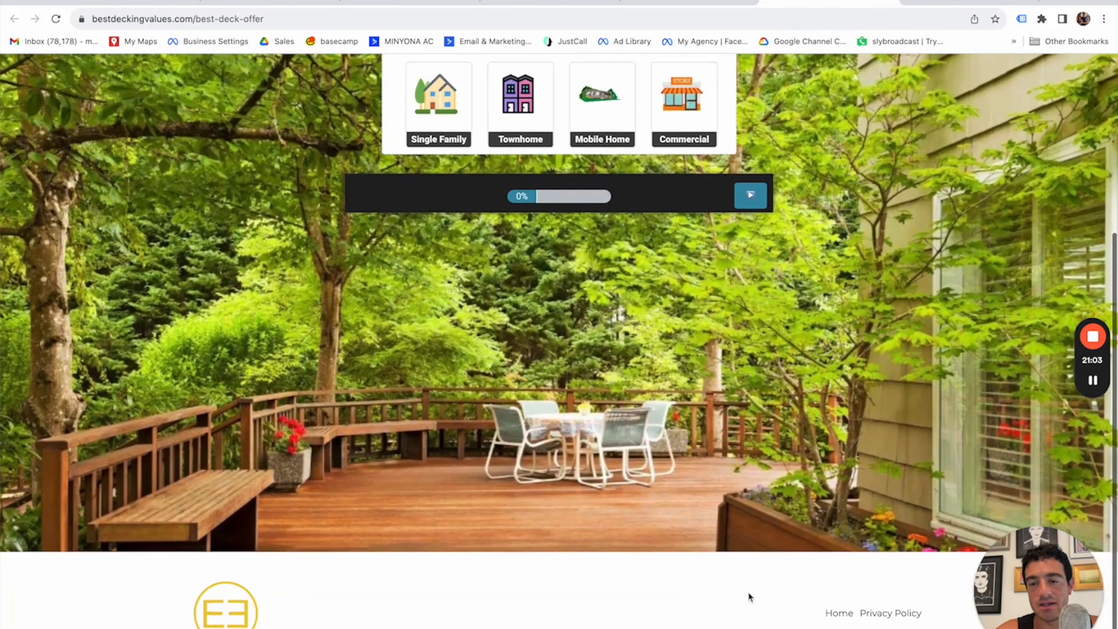
- Examine the header and survey section of the live landing page and compare it with the funnel's Landing Page overview
scroll(798, 431, "up", 3)
scroll(796, 441, "up", 2)
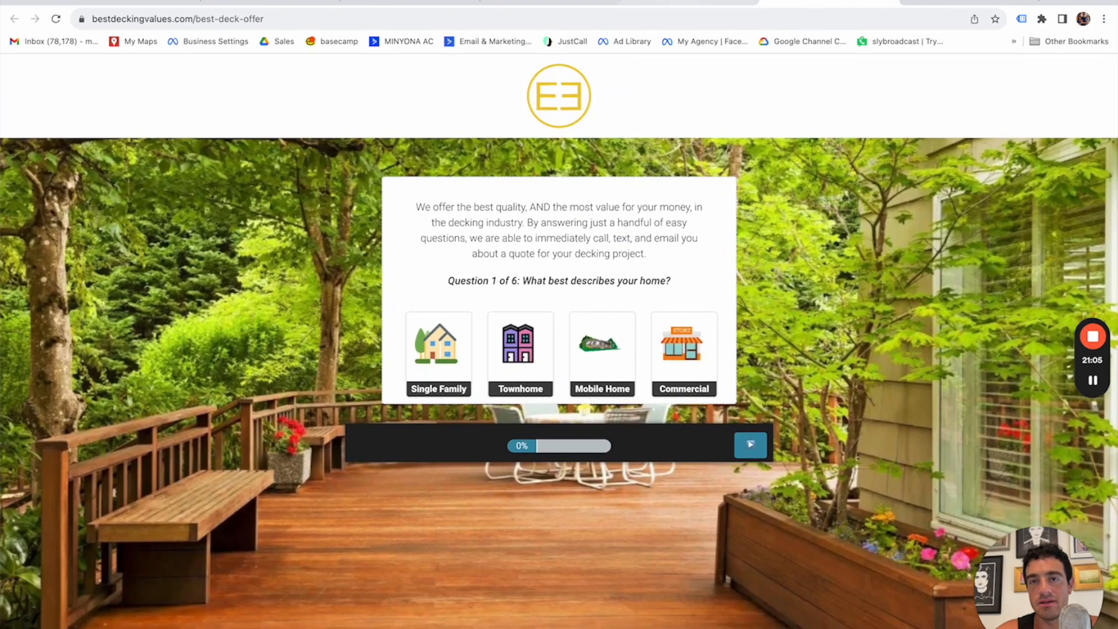
left_click(694, 3)
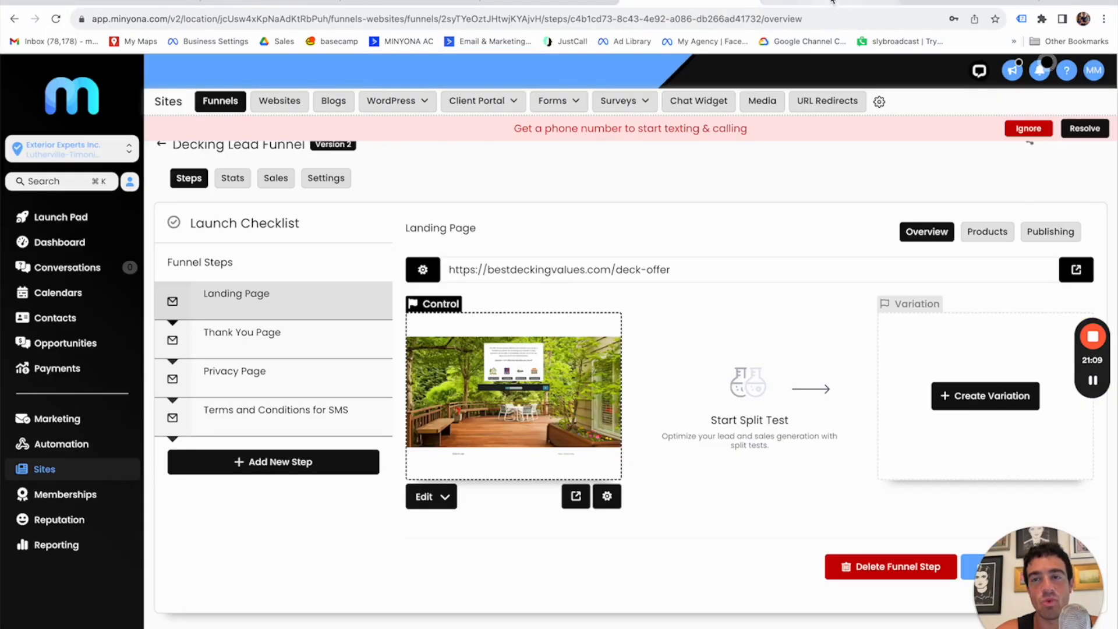
left_click(830, 6)
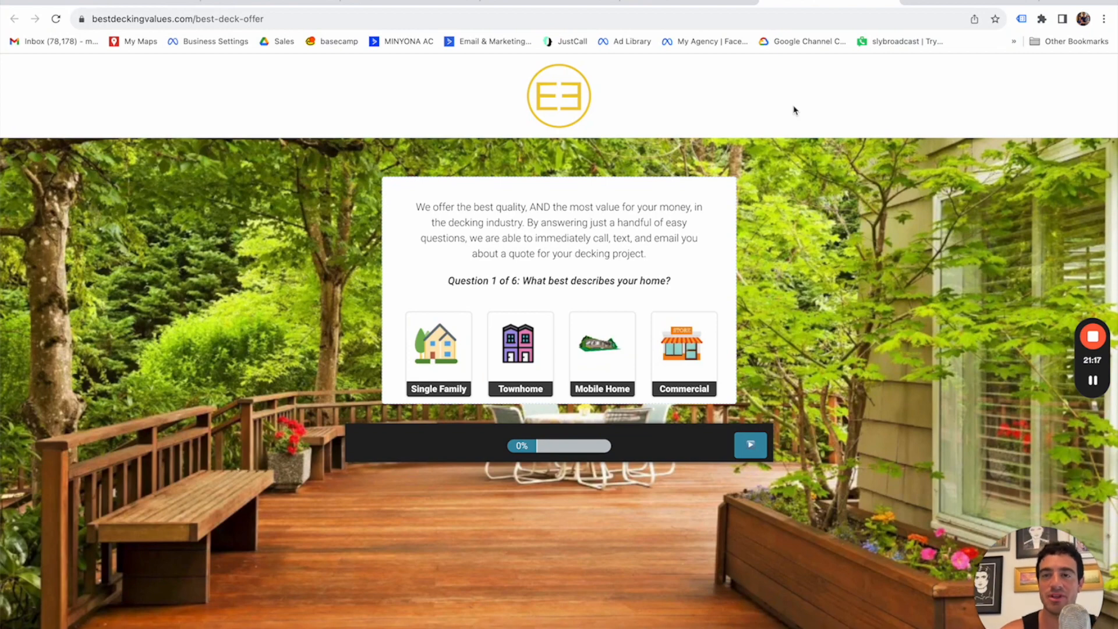
- Return to the Decking Lead Funnel and open its Landing Page in the page builder
left_click(693, 3)
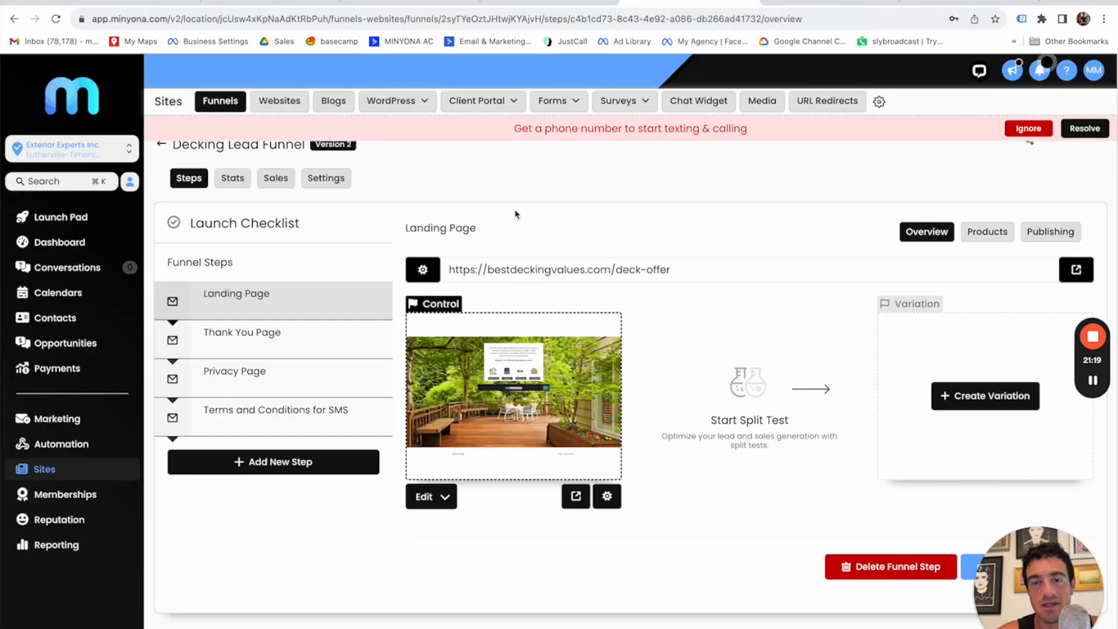
left_click(430, 495)
left_click(477, 531)
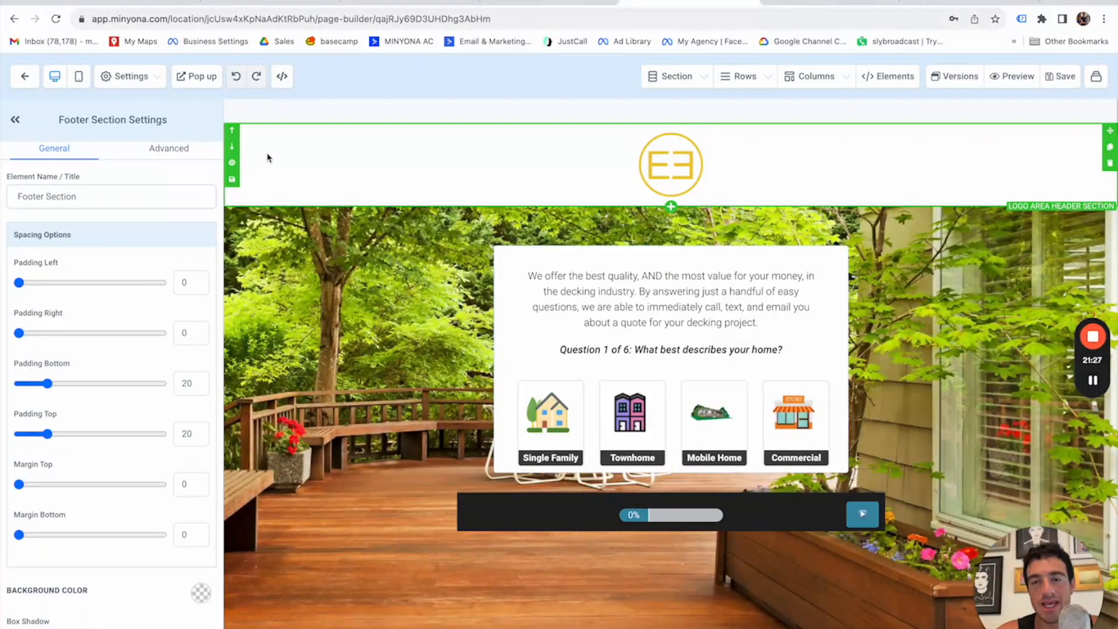
- Set the background color of the landing page's Logo Area Header Section to black
left_click(269, 160)
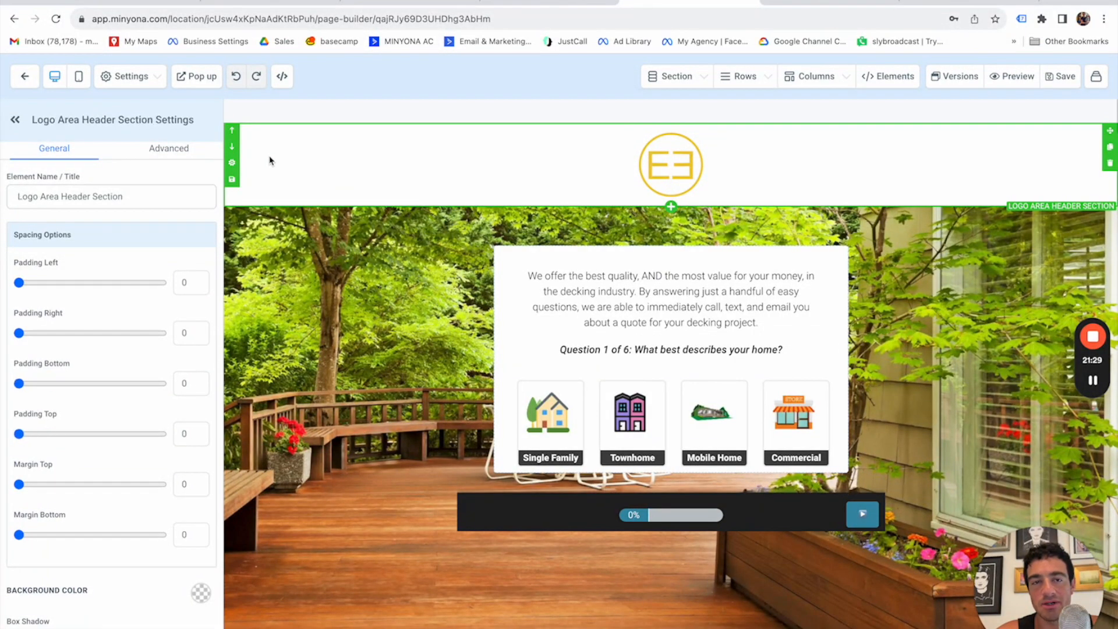
scroll(153, 495, "down", 2)
left_click(200, 492)
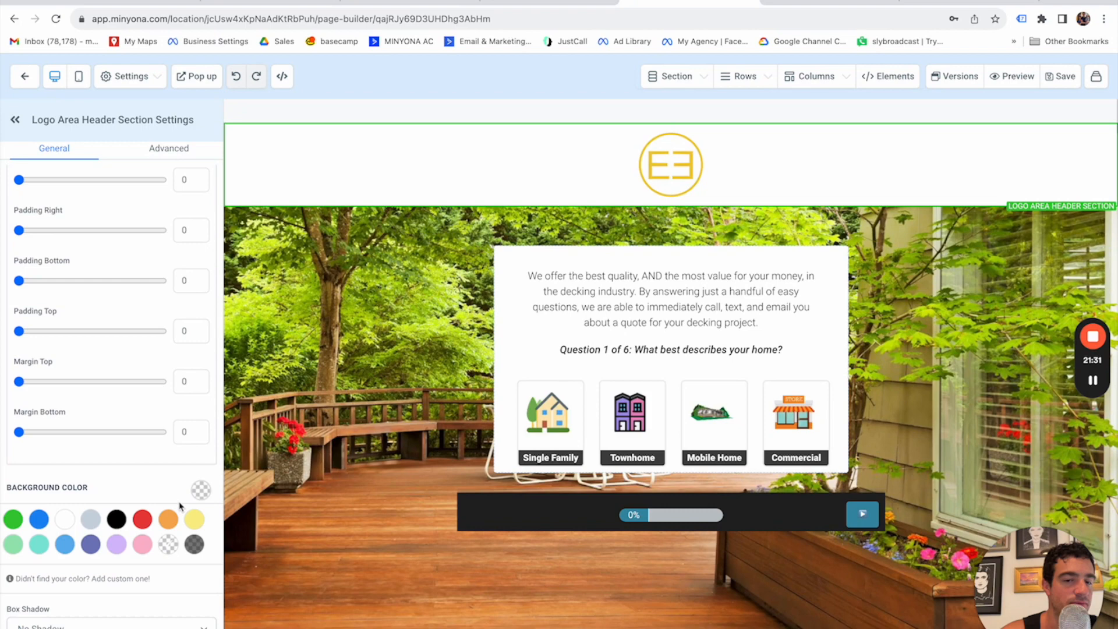
left_click(117, 519)
- Set the background color of the landing page's Footer Section to black
scroll(827, 456, "down", 5)
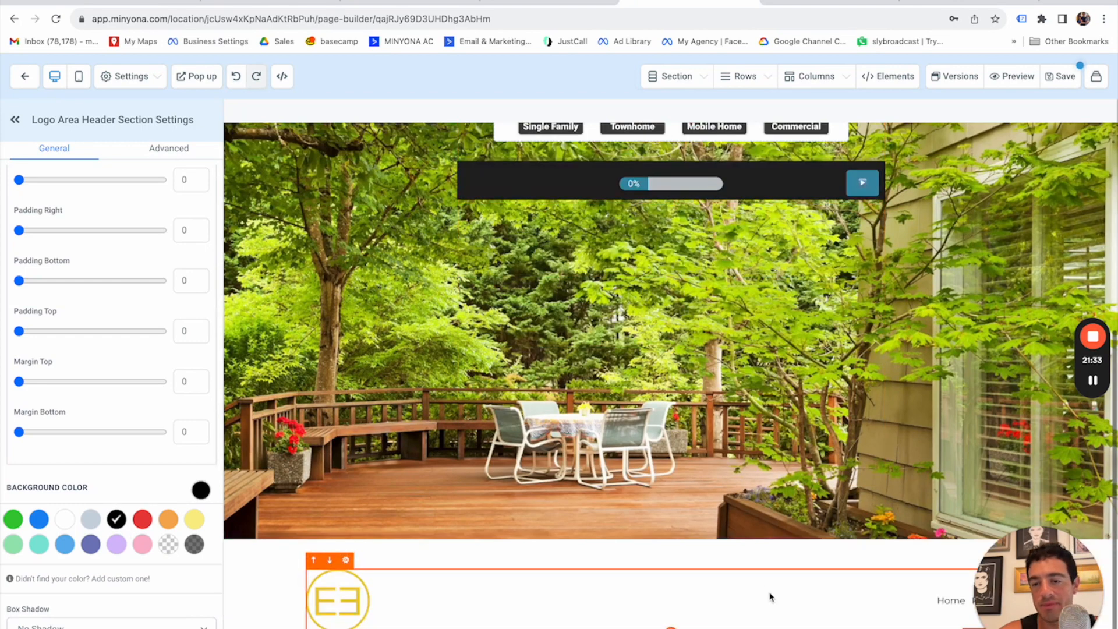
left_click(741, 552)
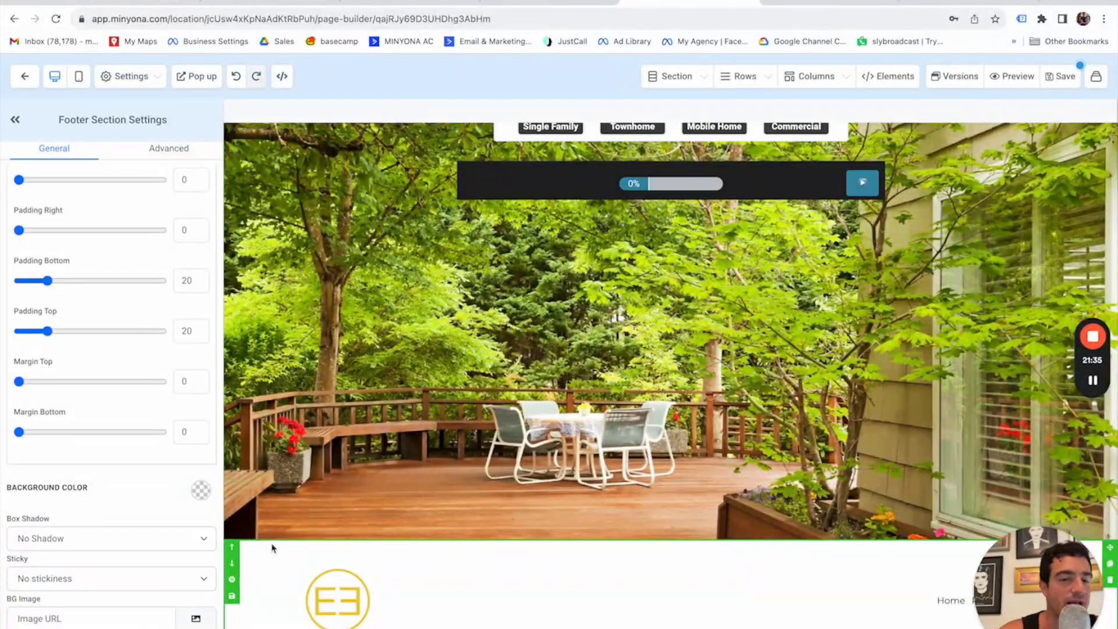
left_click(200, 490)
left_click(116, 519)
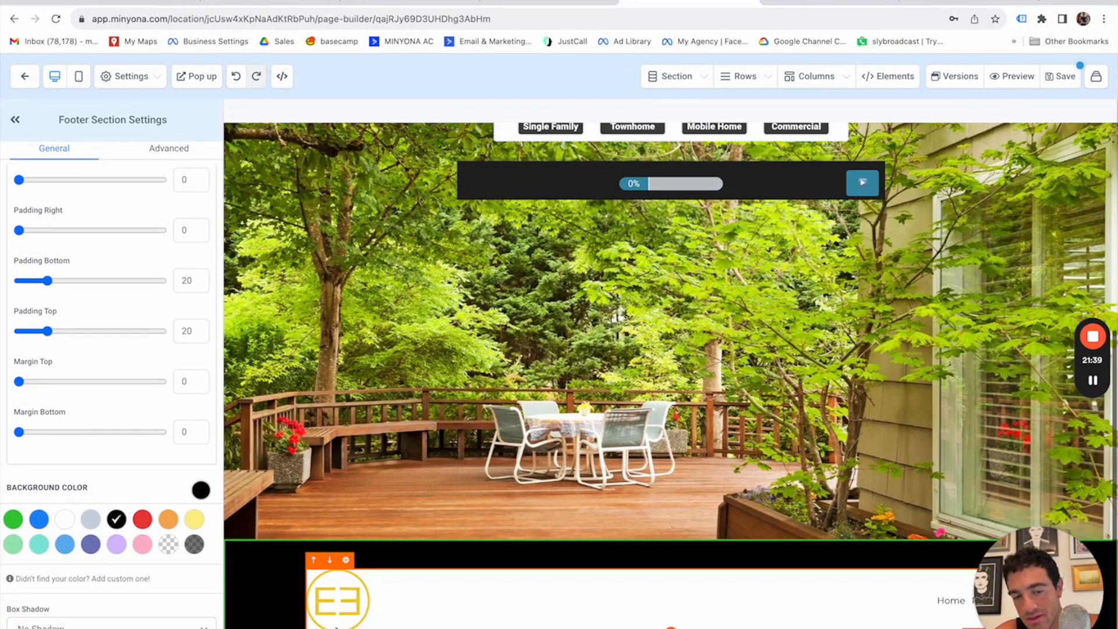
- Make the background of the landing page footer's navigation menu transparent
left_click(859, 599)
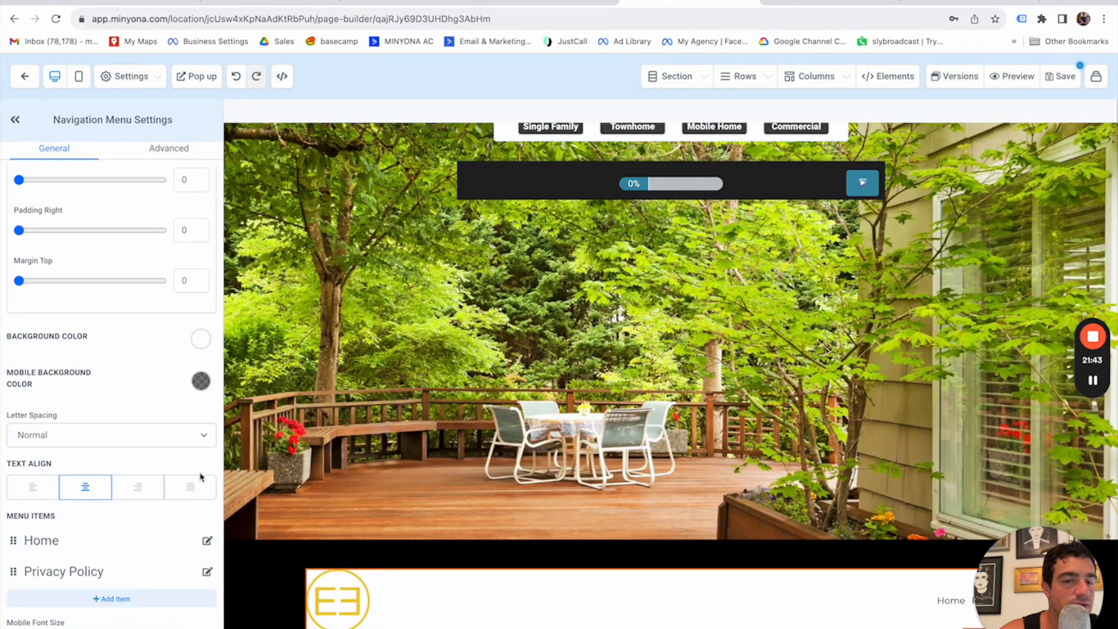
left_click(193, 342)
left_click(168, 393)
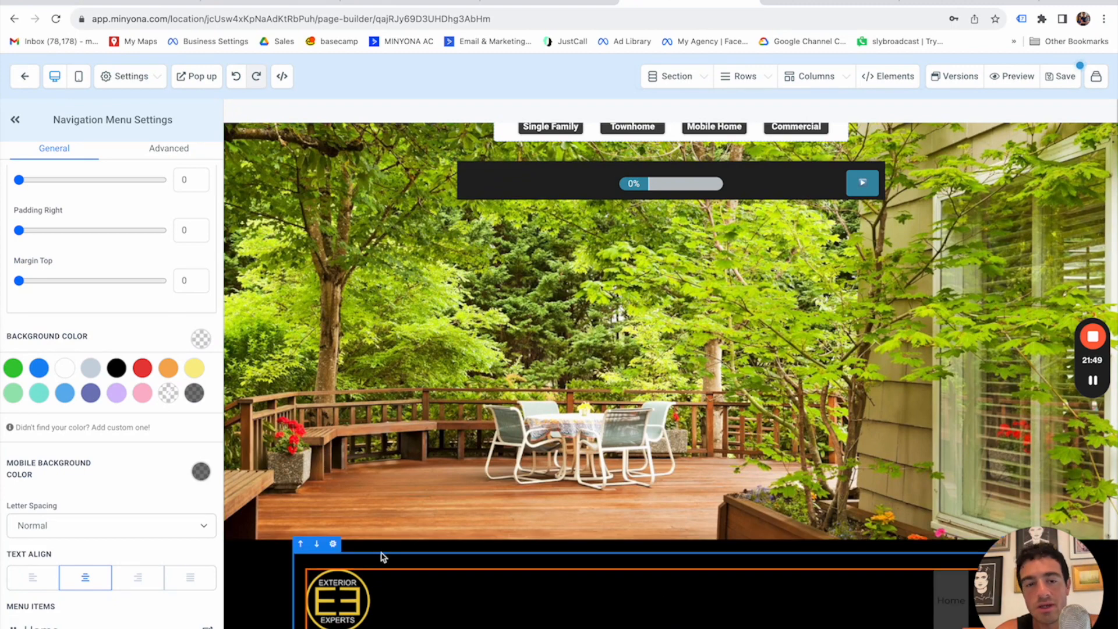
- Set the text color and bold text color of the landing page's footer navigation menu to white
scroll(145, 501, "down", 6)
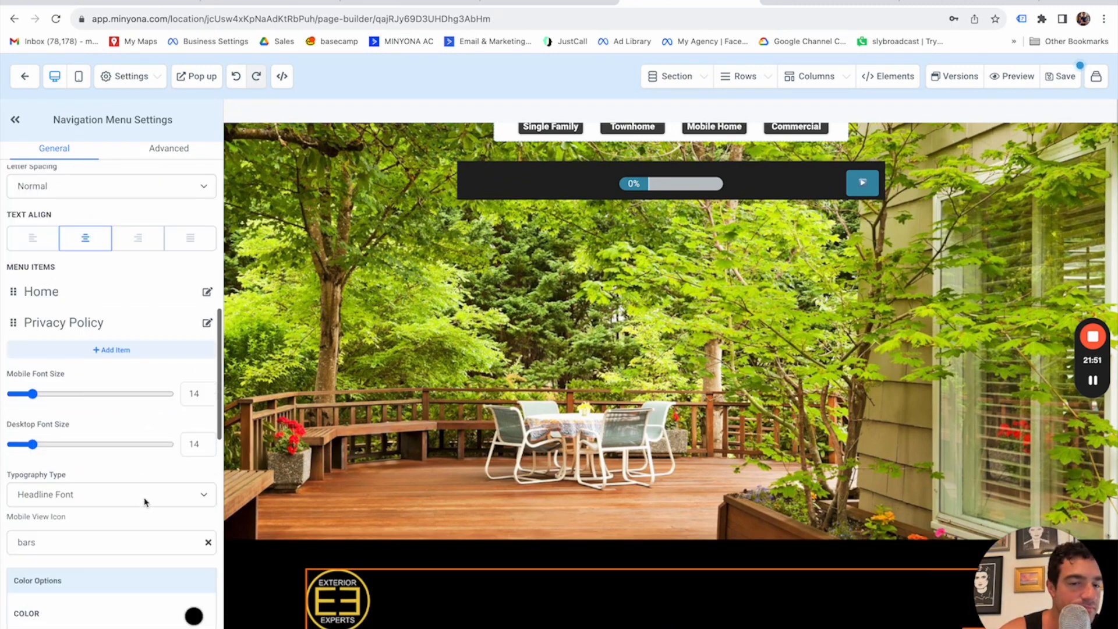
scroll(145, 502, "down", 3)
left_click(192, 472)
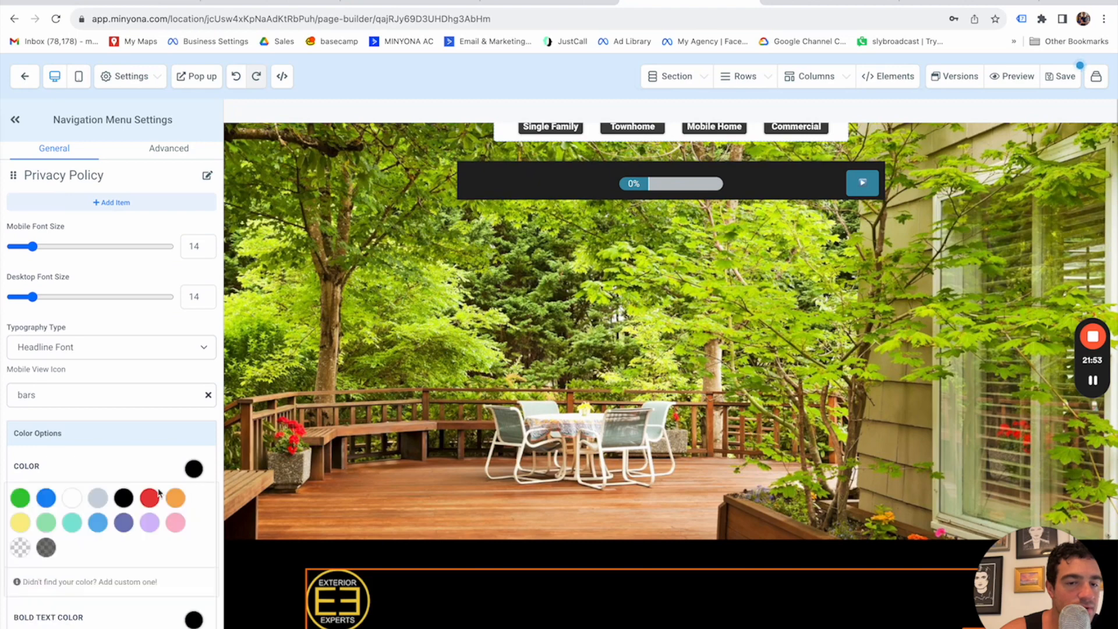
left_click(73, 499)
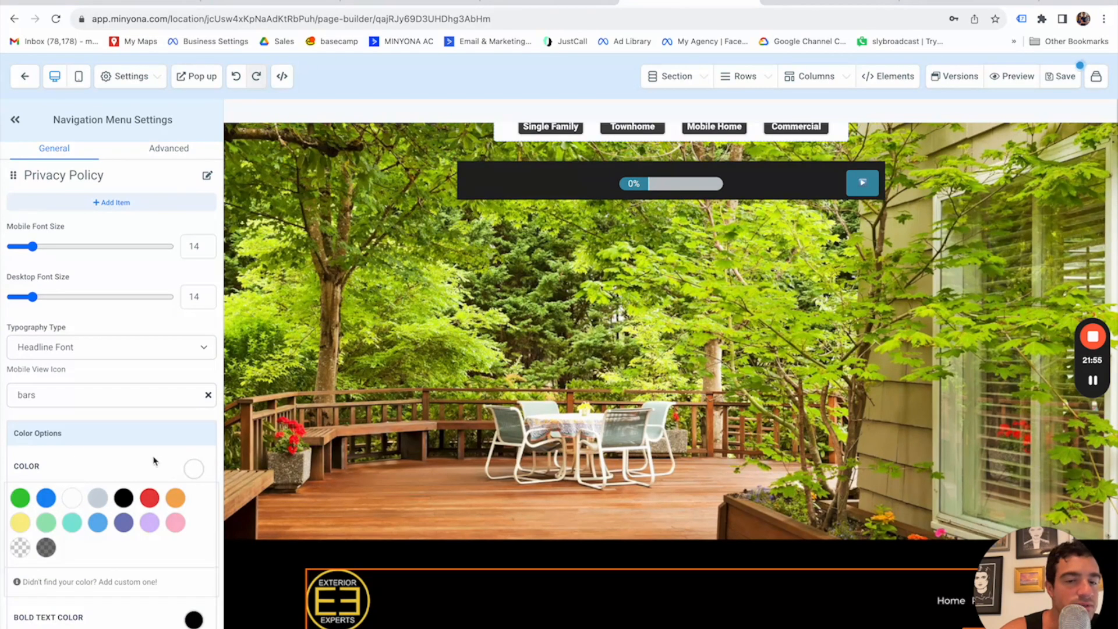
left_click(193, 469)
left_click(196, 506)
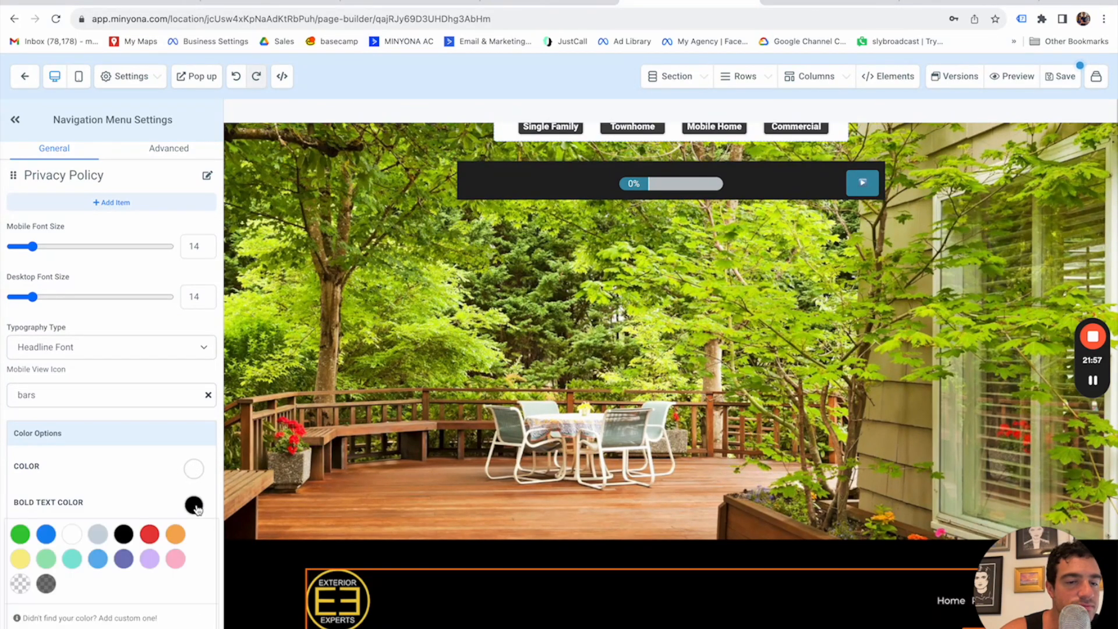
left_click(72, 534)
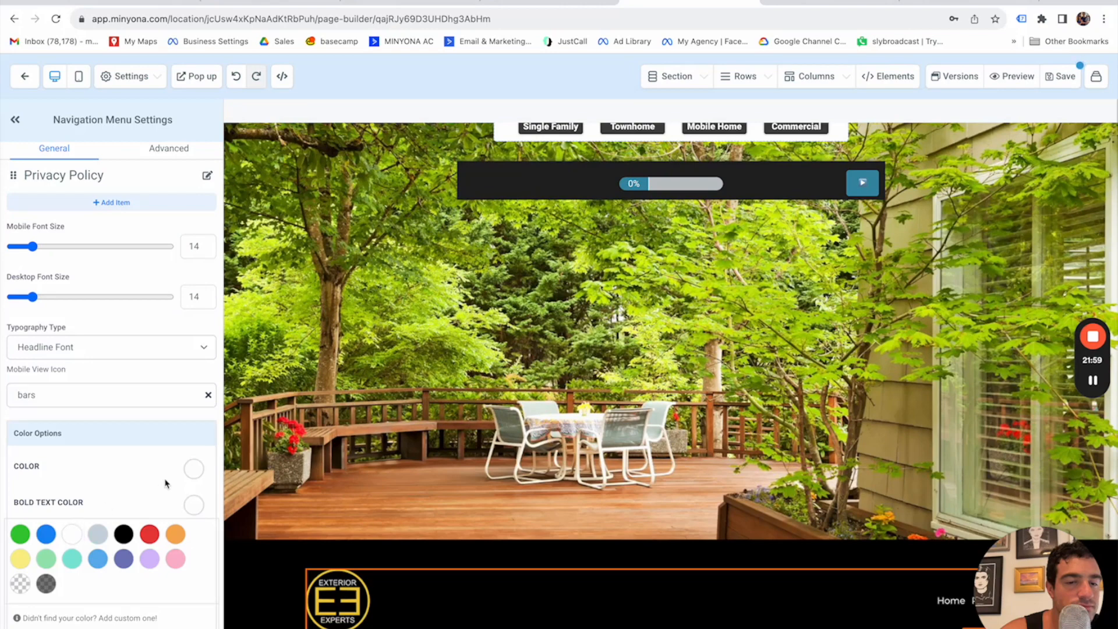
left_click(194, 518)
scroll(195, 559, "down", 3)
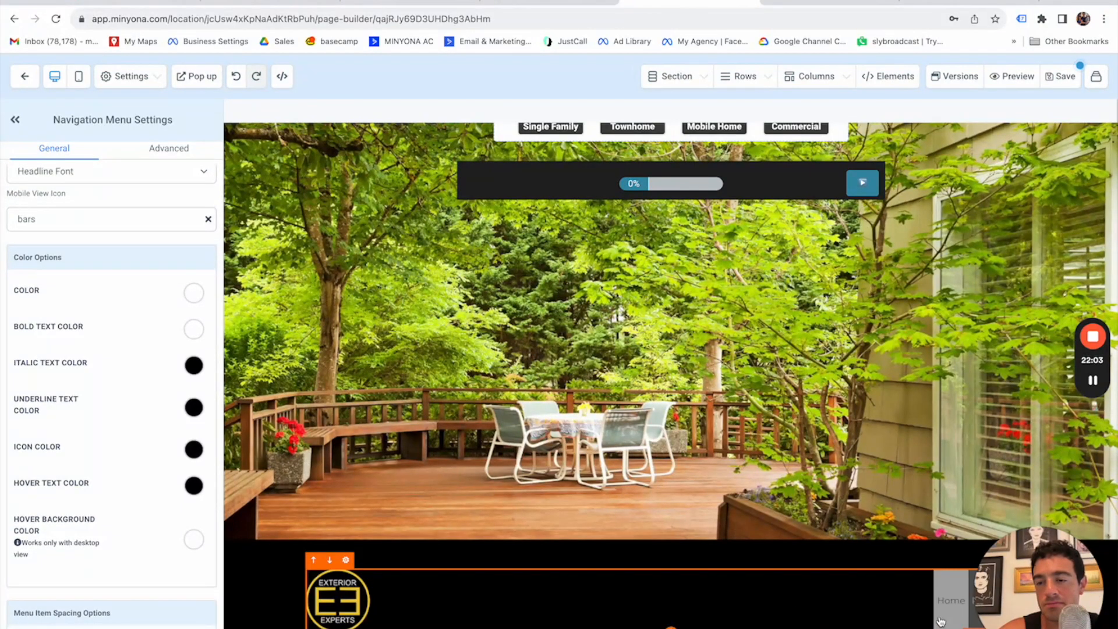
- Save the landing page and return to the Decking Lead Funnel's steps
left_click(1071, 78)
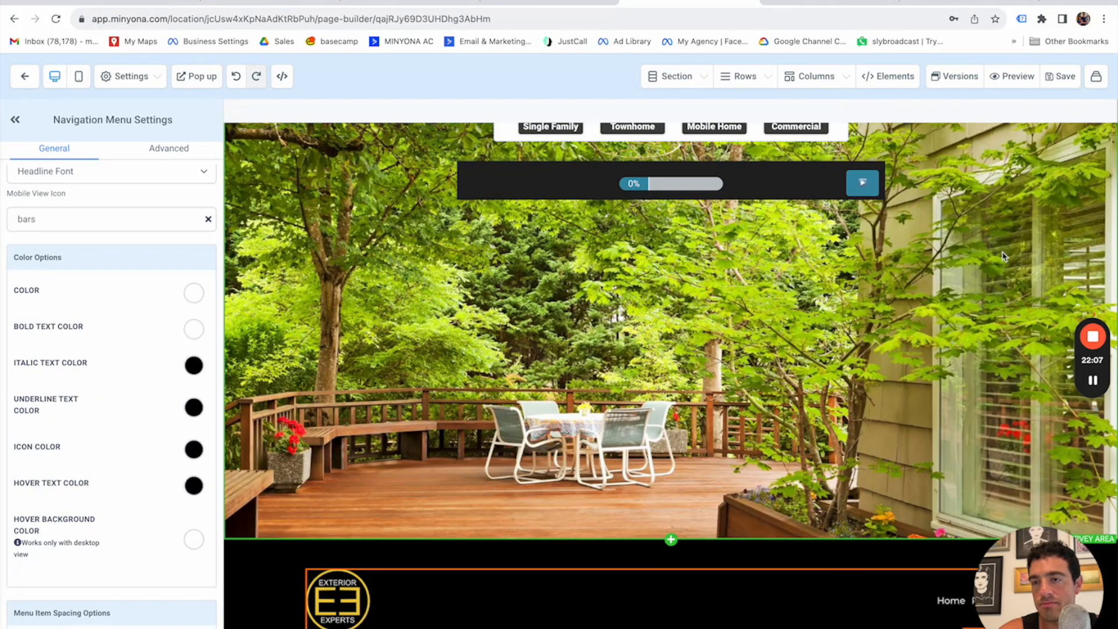
left_click(1055, 80)
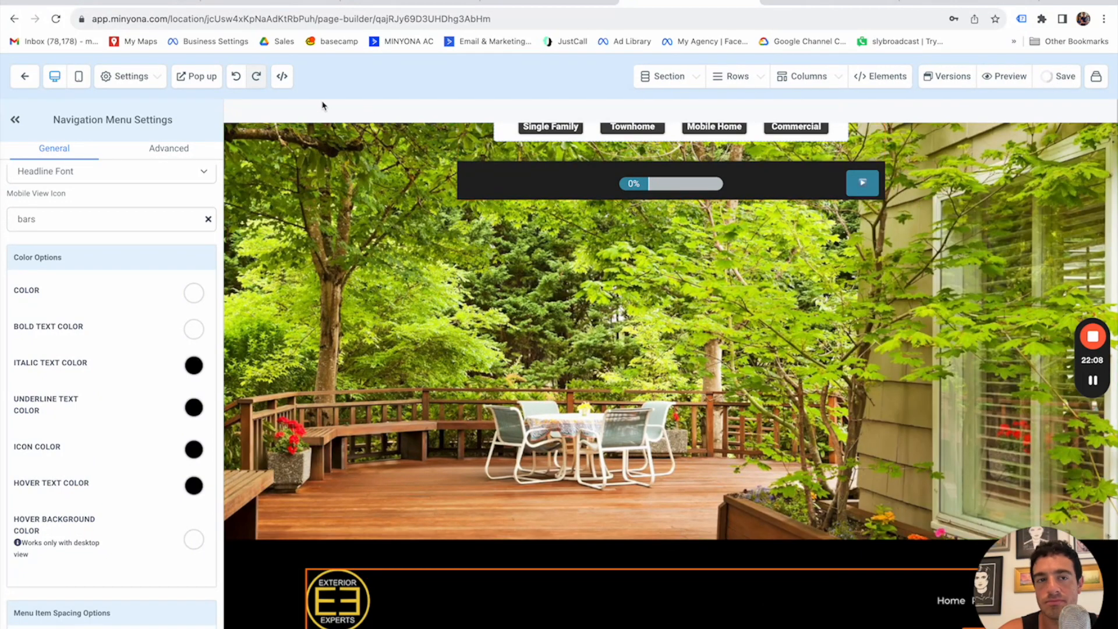
left_click(27, 78)
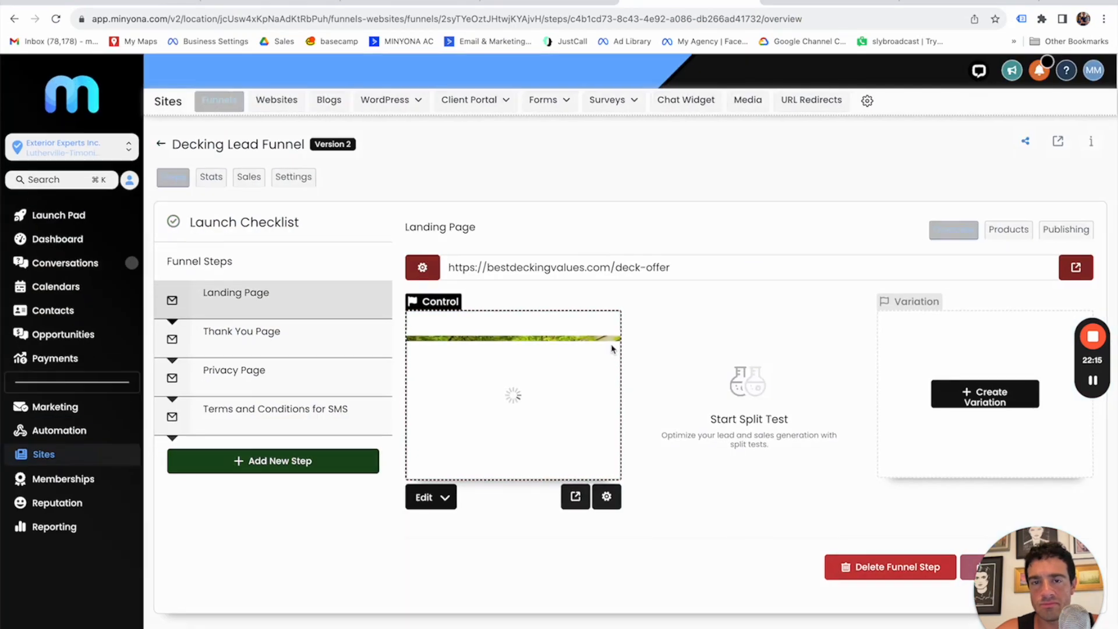
- Preview the funnel's Thank You Page in the browser and open that page in the page builder
left_click(291, 342)
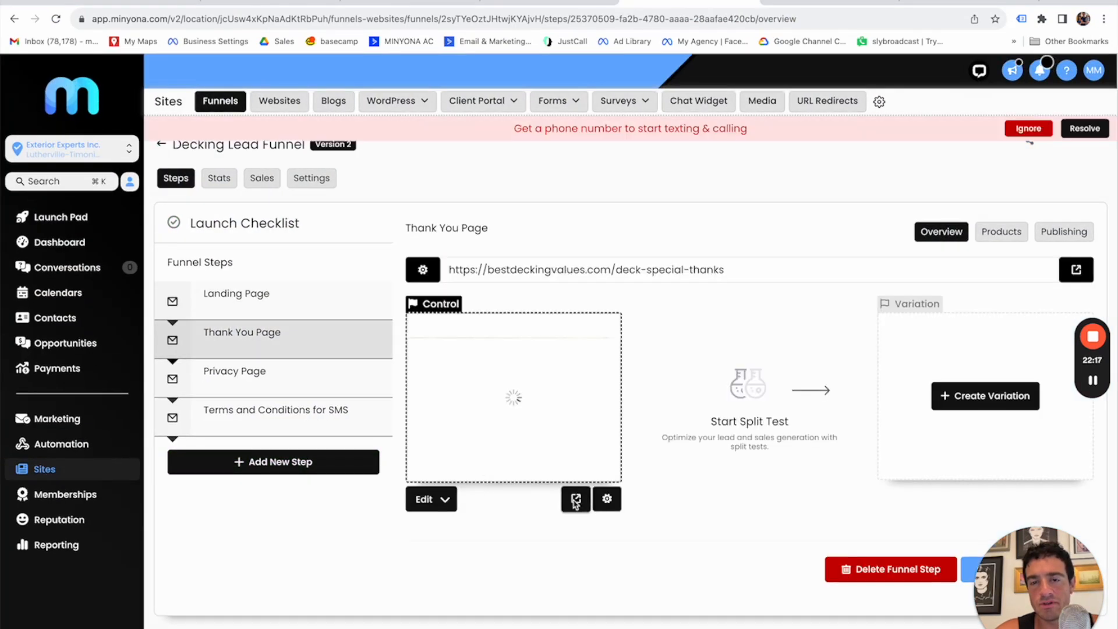
left_click(575, 499)
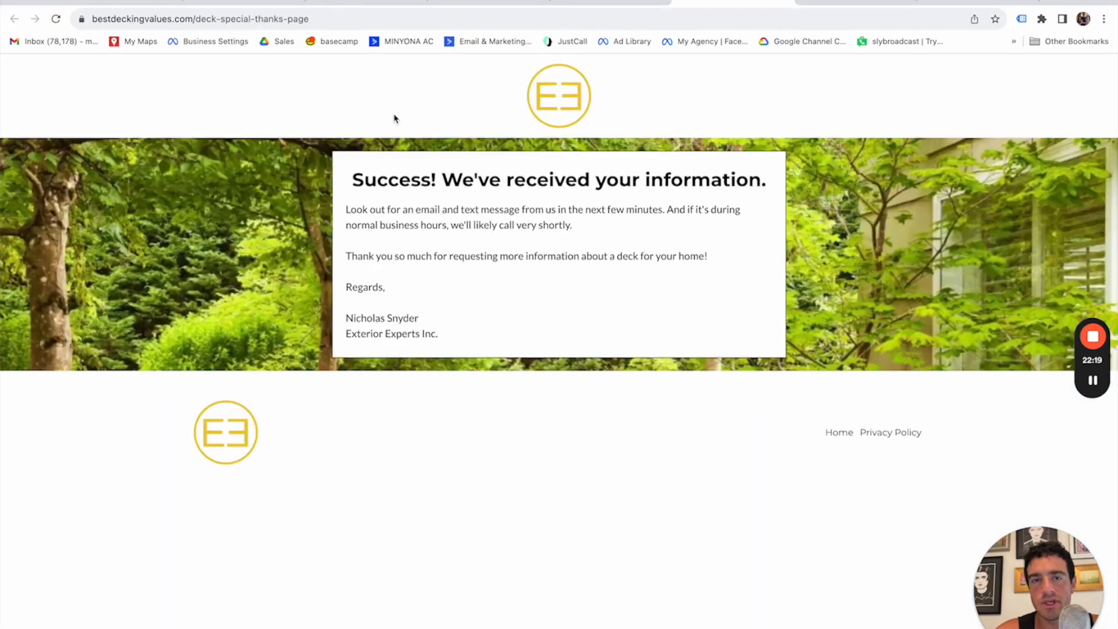
left_click(612, 4)
left_click(425, 498)
left_click(468, 534)
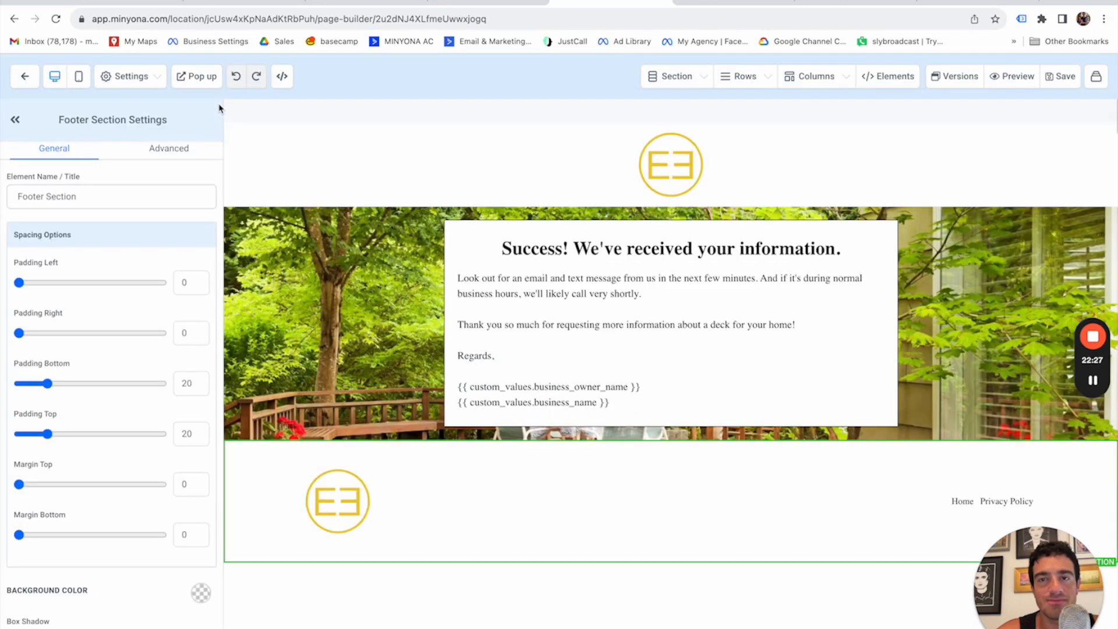
- Set the background color of the Thank You Page's Logo Area Header Section to black
left_click(264, 147)
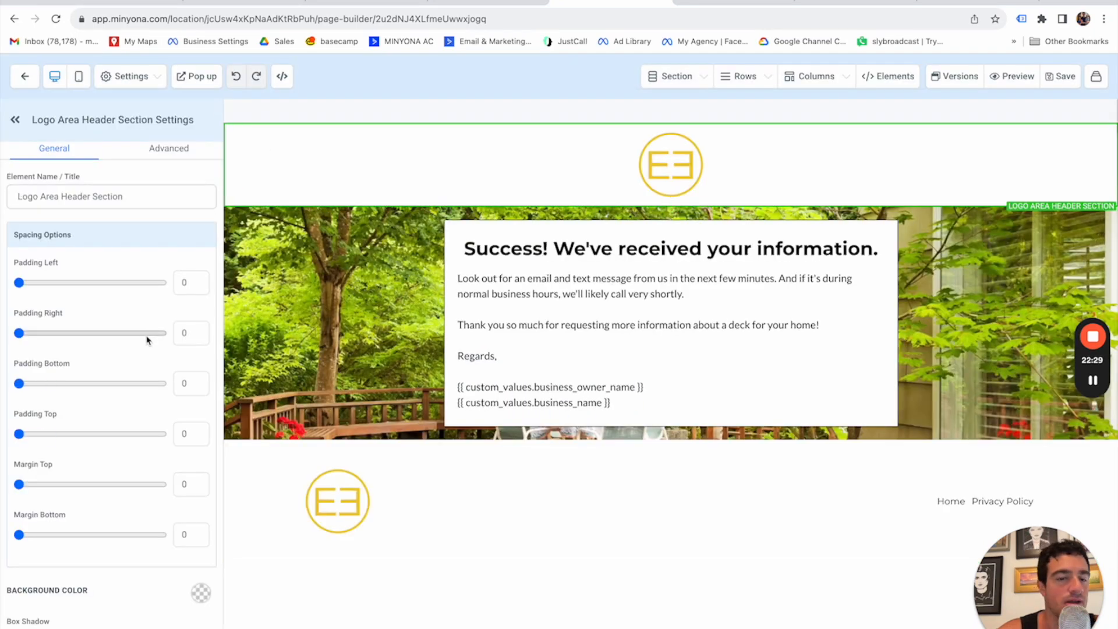
scroll(151, 355, "down", 2)
left_click(201, 506)
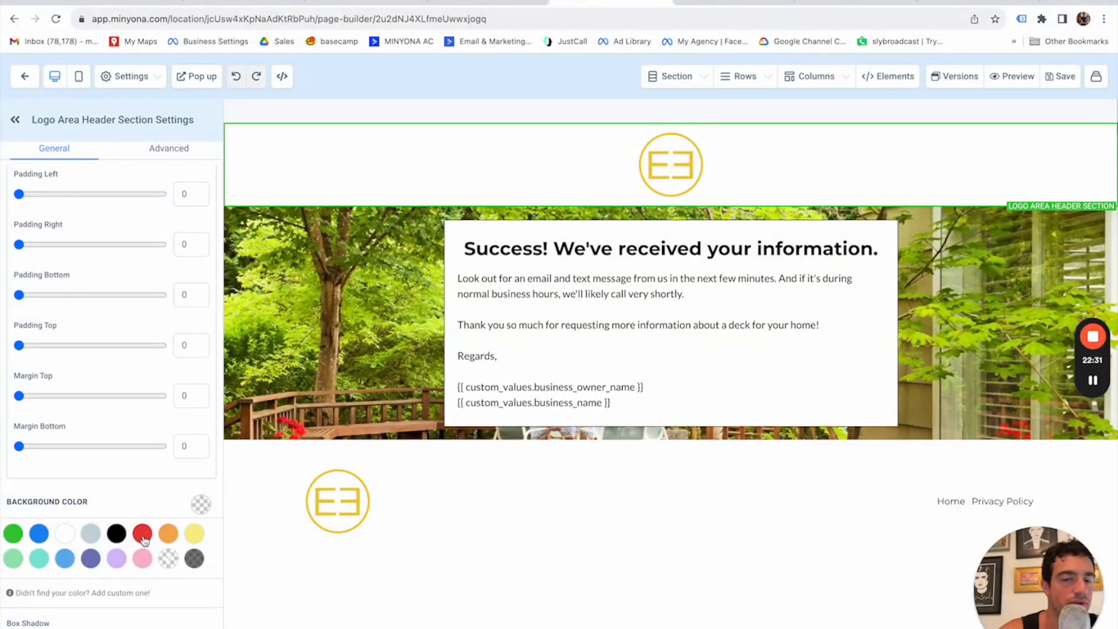
left_click(116, 533)
- Set the background color of the Thank You Page's Footer Section to black
left_click(267, 507)
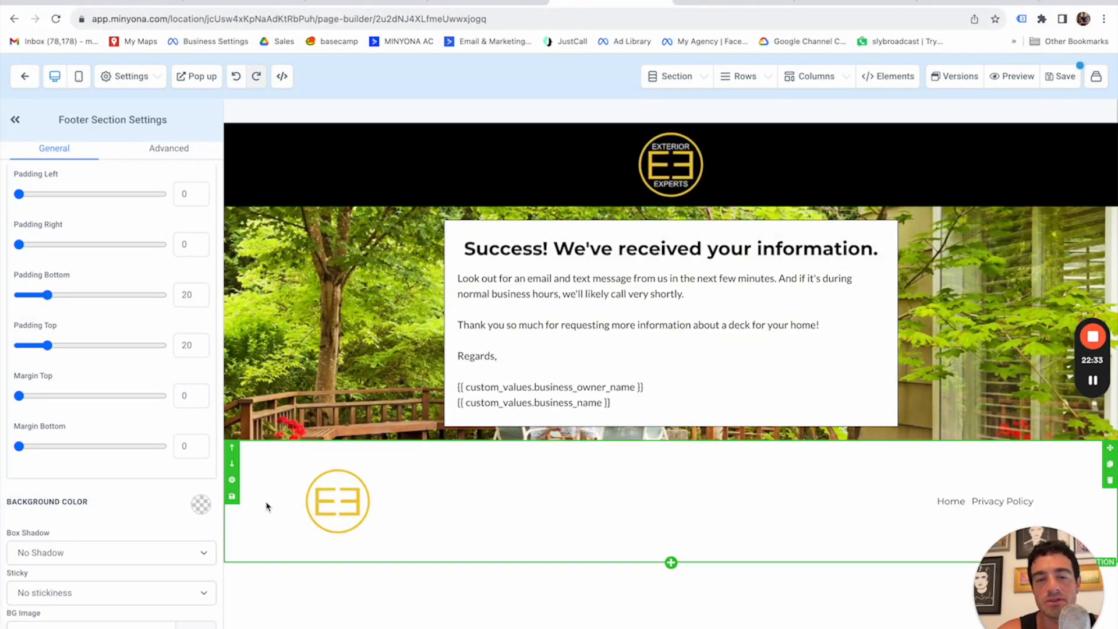
left_click(201, 505)
left_click(116, 533)
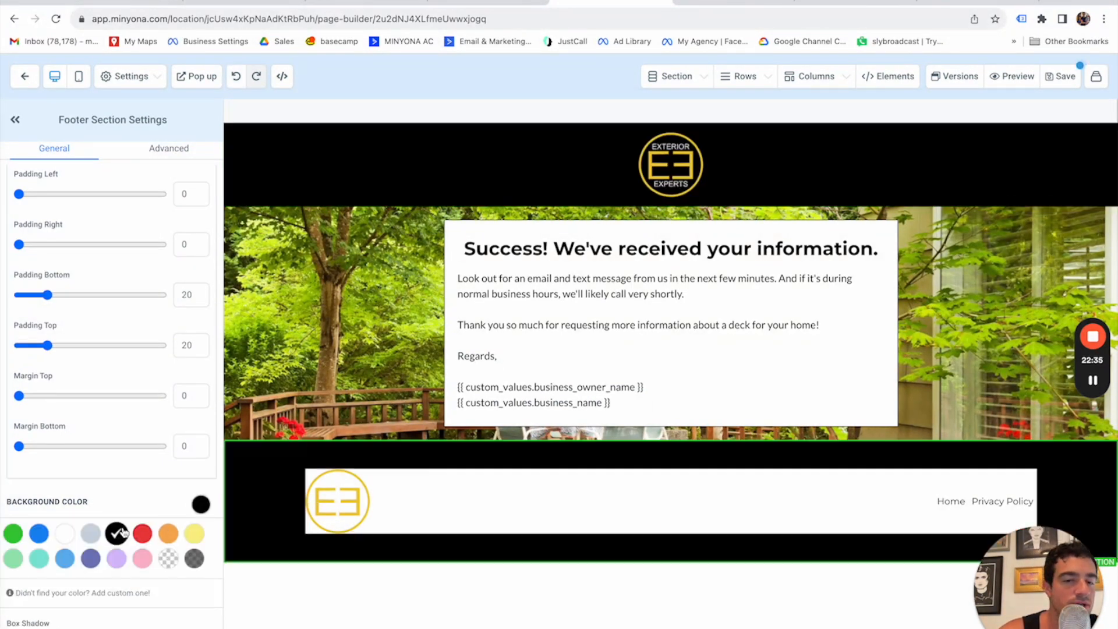
- Make the background of the Thank You Page footer's navigation menu transparent
left_click(742, 497)
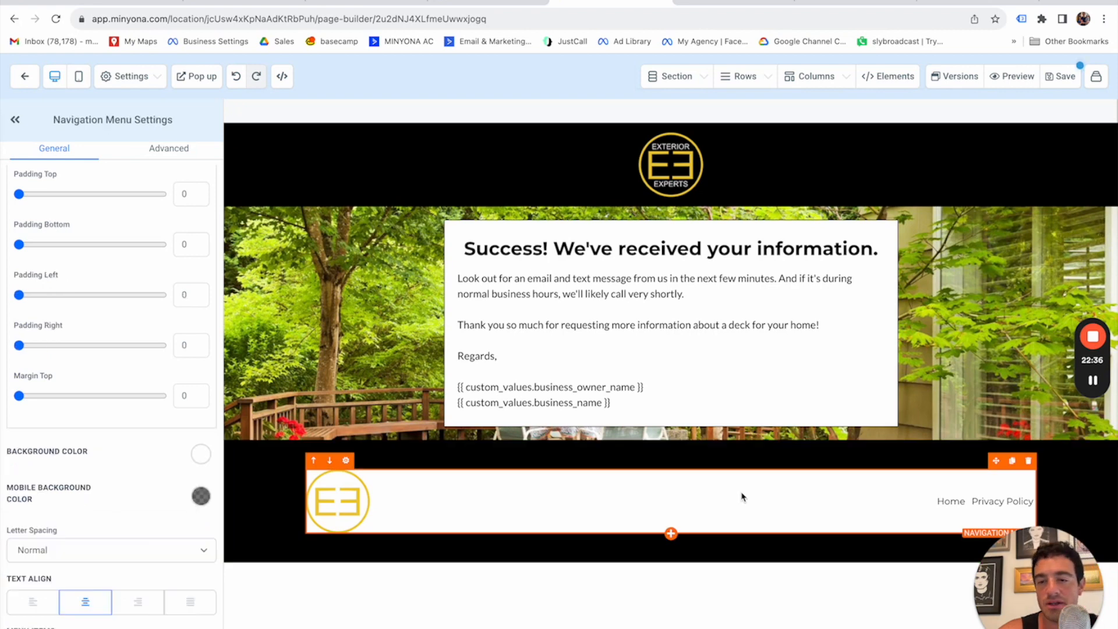
left_click(201, 455)
left_click(168, 508)
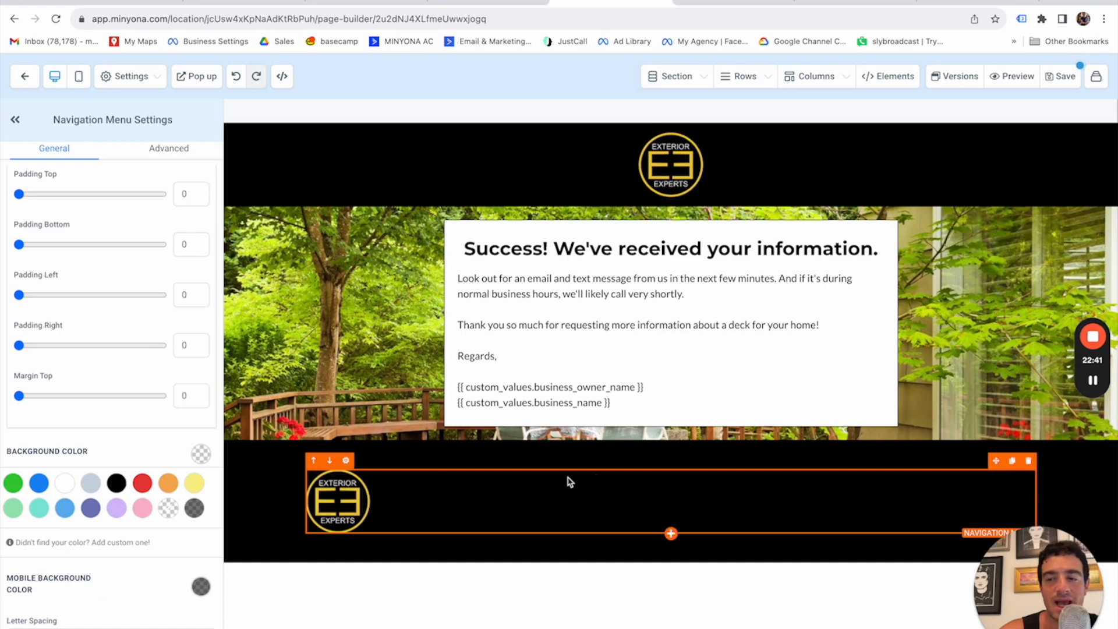
- Set the text color and bold text color of the Thank You Page's footer navigation menu to white
scroll(209, 501, "down", 3)
scroll(205, 485, "down", 9)
left_click(194, 369)
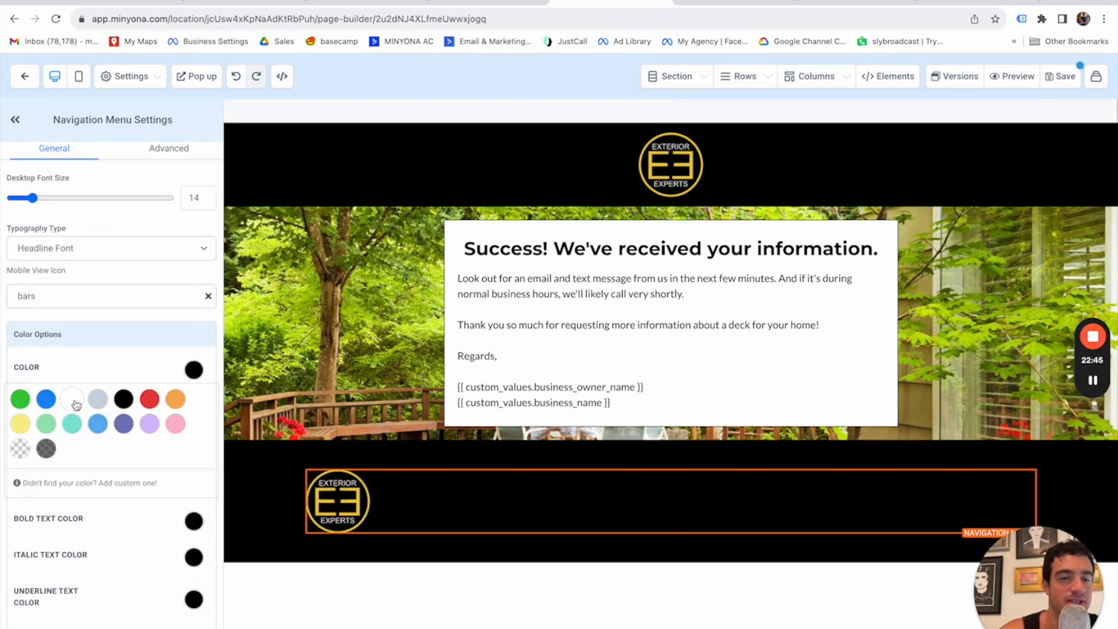
left_click(72, 399)
left_click(191, 374)
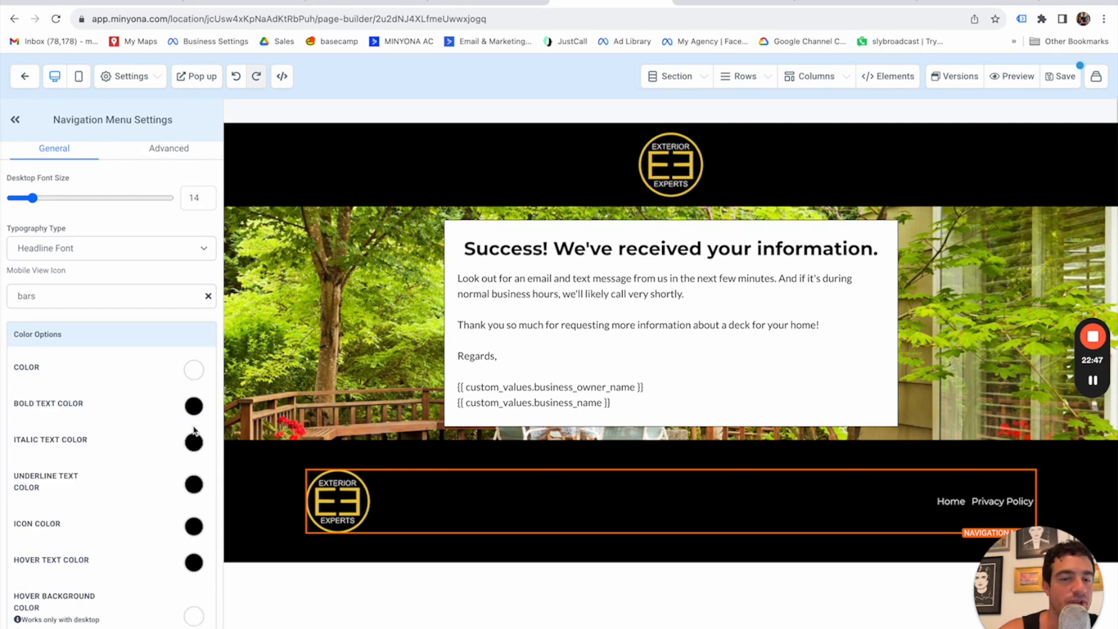
left_click(194, 405)
left_click(72, 435)
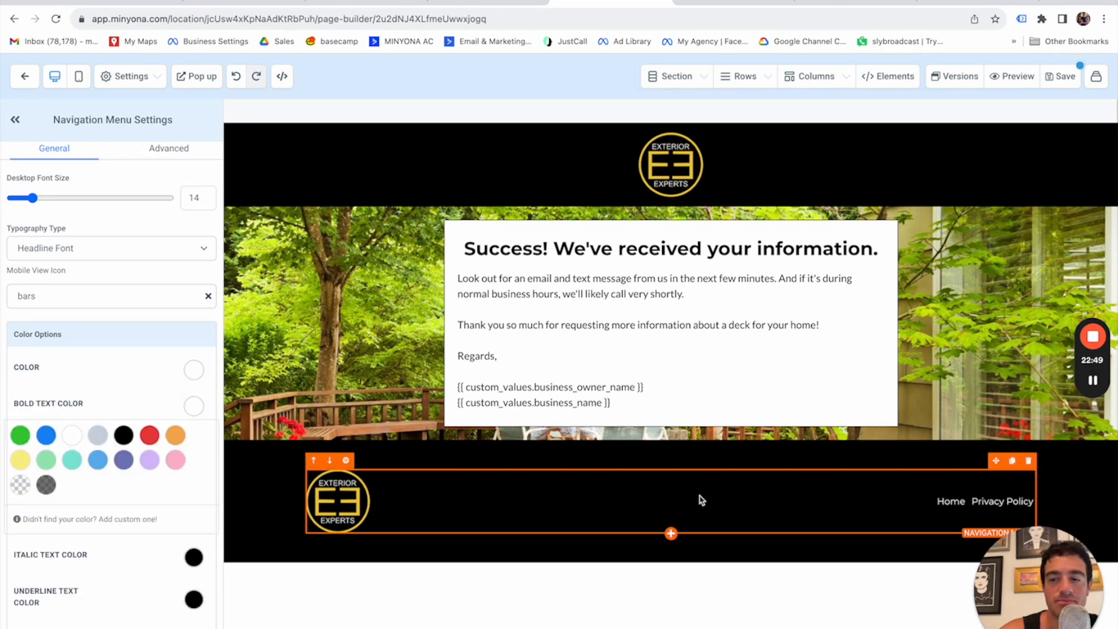
- Save the edited Thank You Page
left_click(1061, 78)
left_click(848, 109)
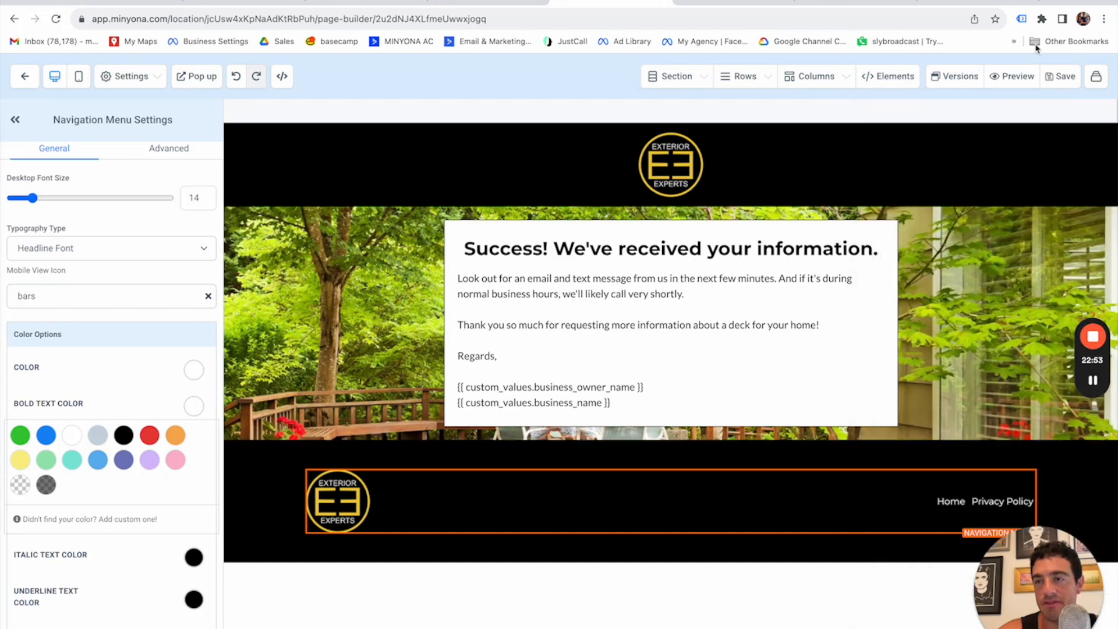
left_click(1058, 79)
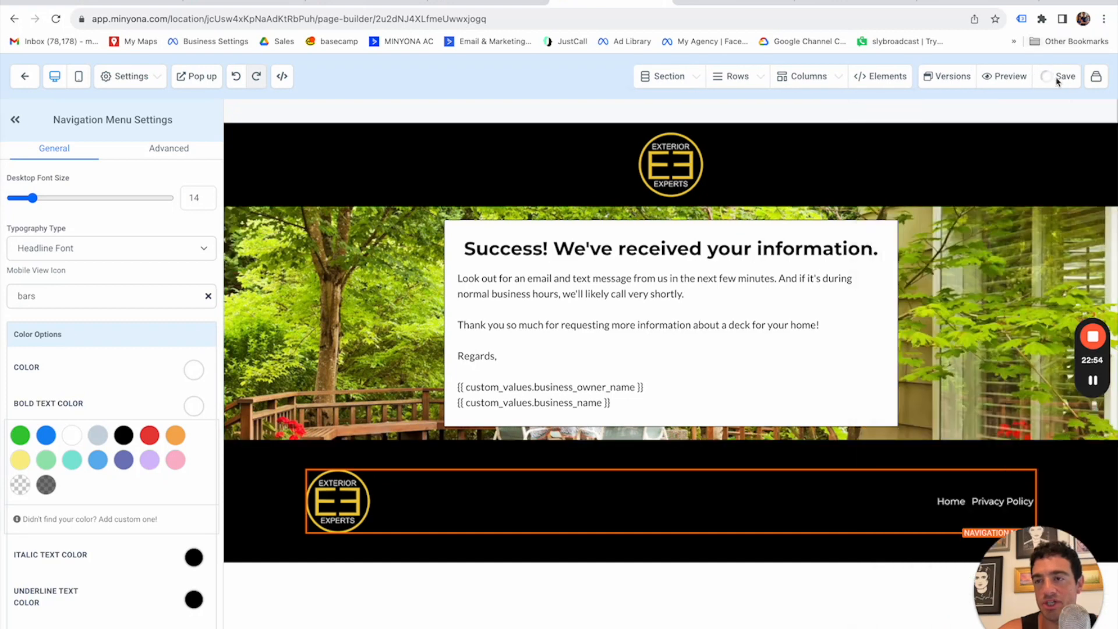
- Leave the Thank You Page editor and open the funnel's Privacy Page for editing
left_click(26, 78)
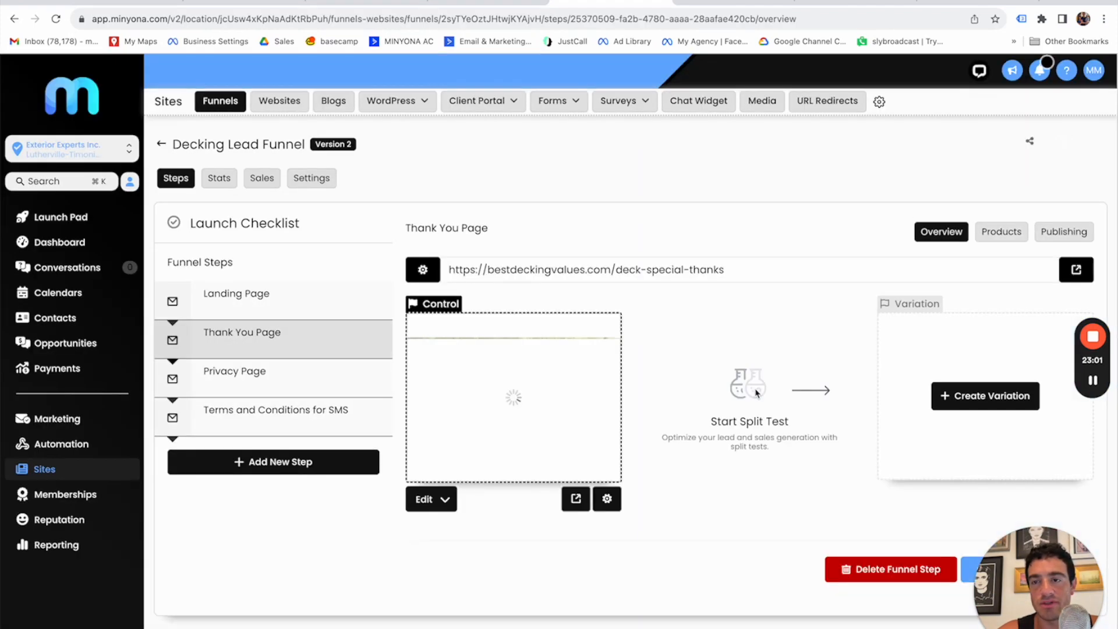
left_click(279, 385)
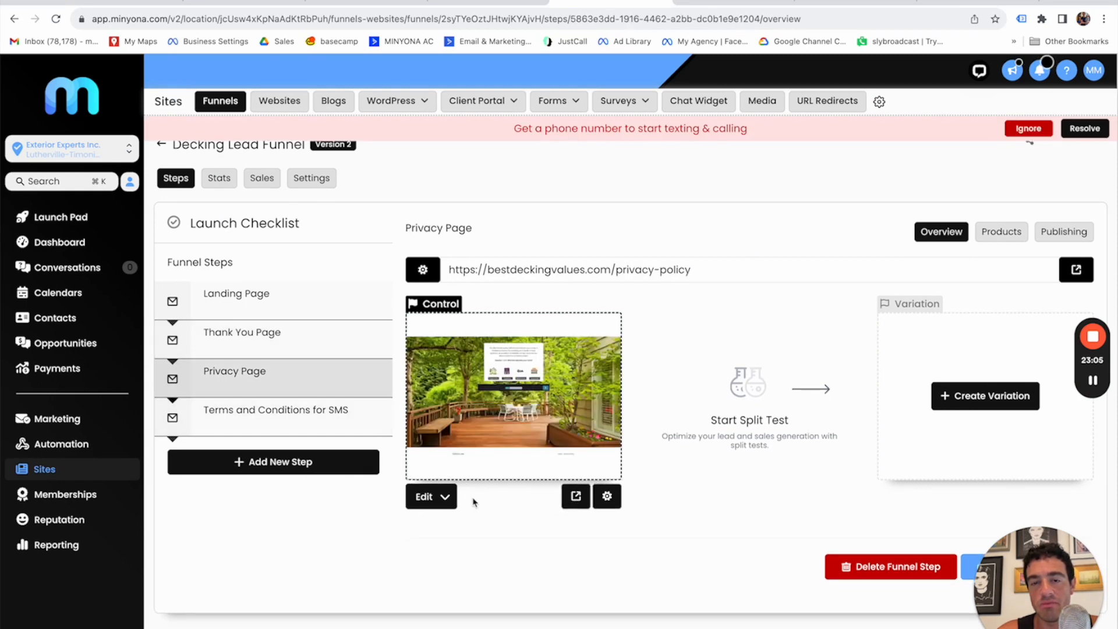
left_click(428, 496)
left_click(487, 534)
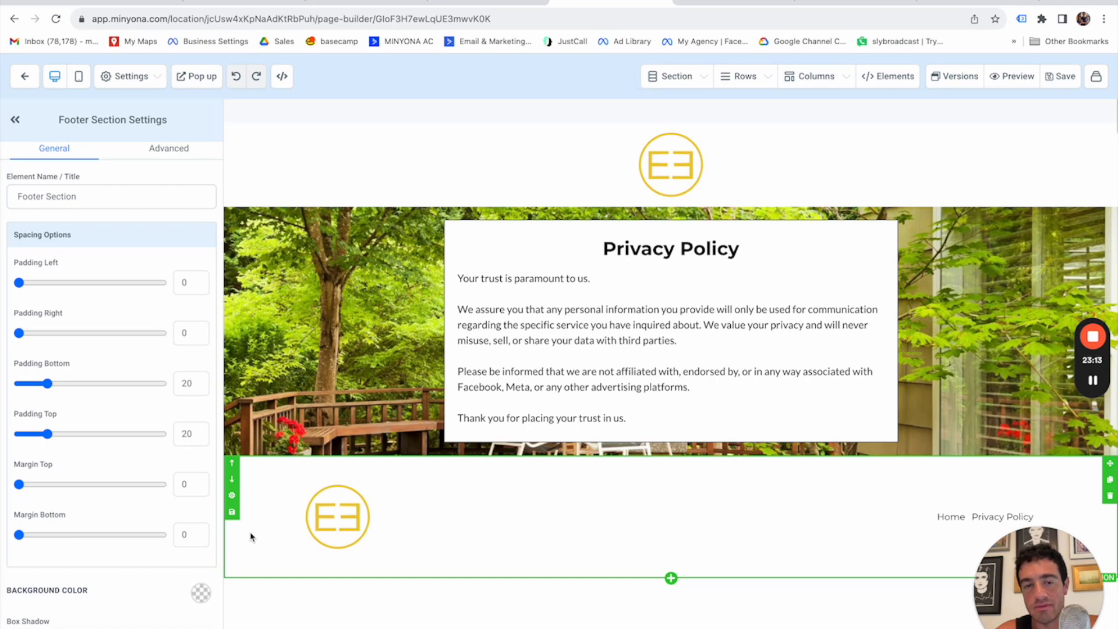
- Set the Privacy Page's Footer Section background to black and its navigation menu background to transparent
left_click(201, 593)
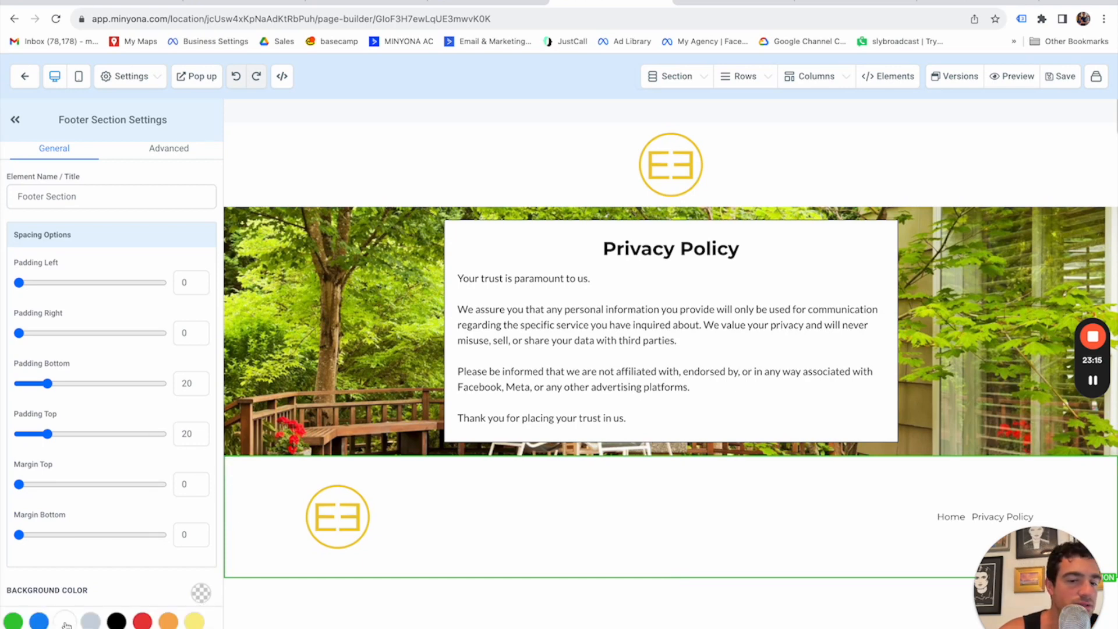
left_click(116, 621)
left_click(376, 527)
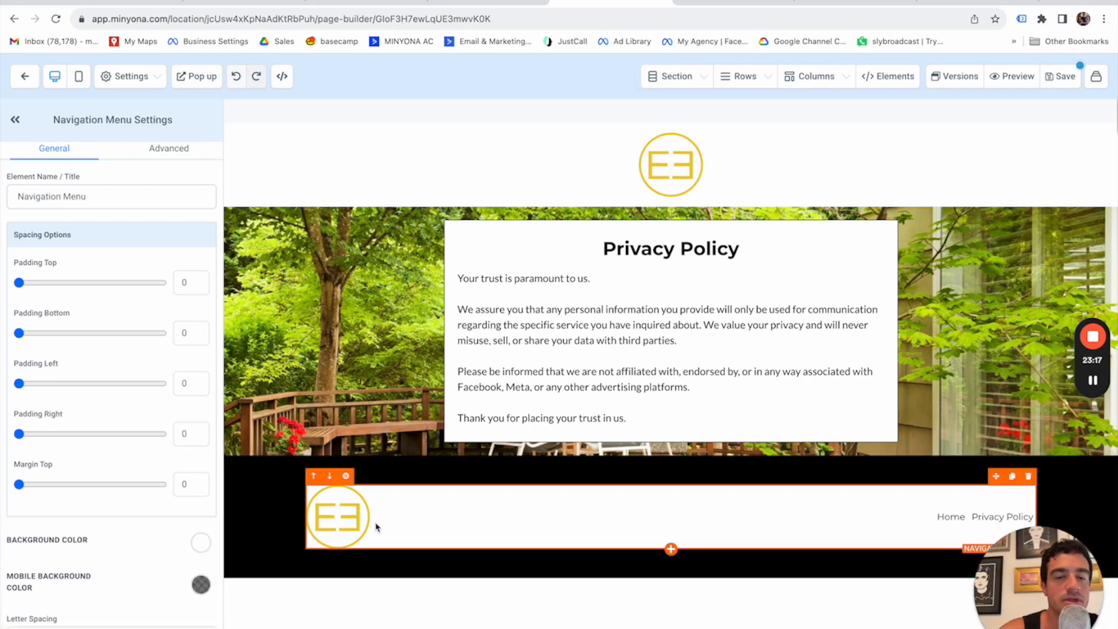
left_click(201, 542)
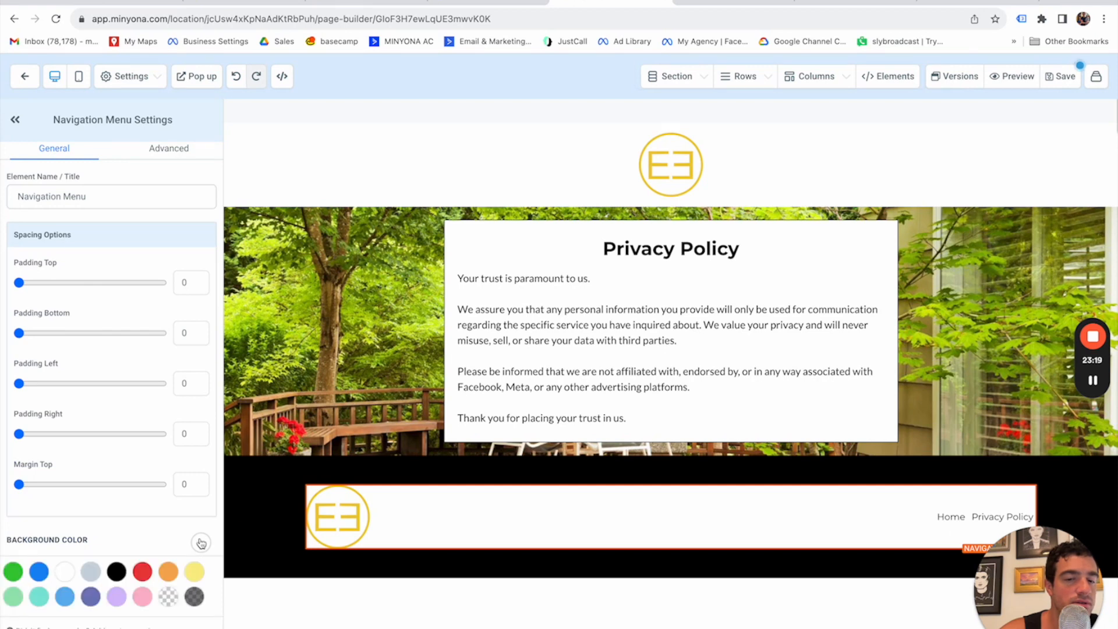
left_click(168, 596)
- Set the text color of the Privacy Page's footer navigation menu to white
scroll(151, 549, "down", 10)
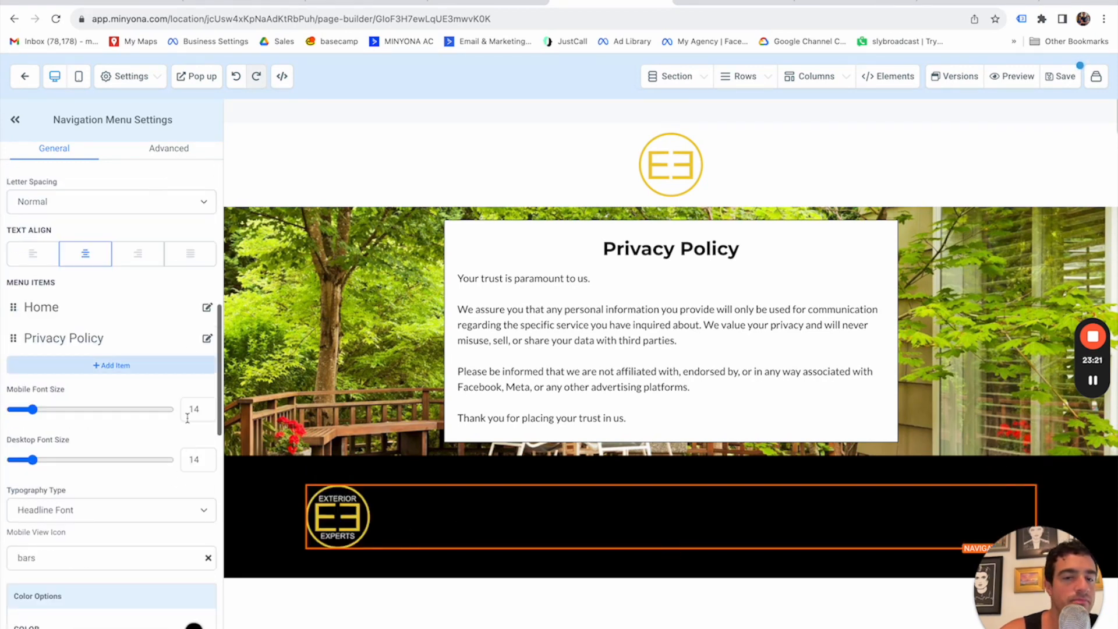
left_click(71, 628)
scroll(207, 522, "down", 3)
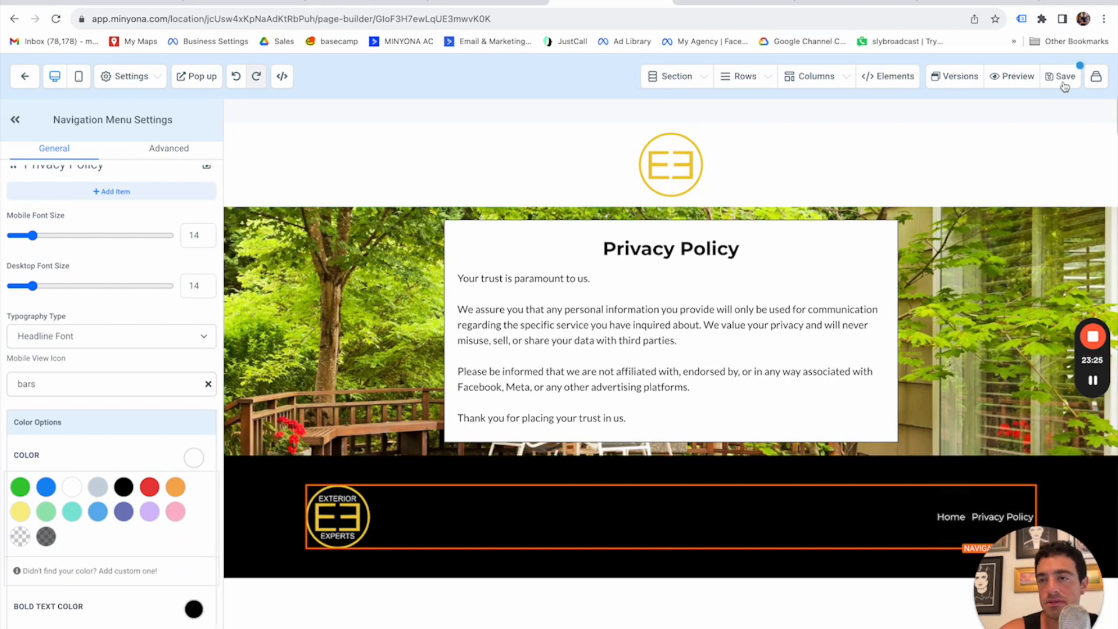
- Set the background color of the Privacy Page's Logo Area Header Section to black
left_click(247, 157)
scroll(206, 300, "up", 3)
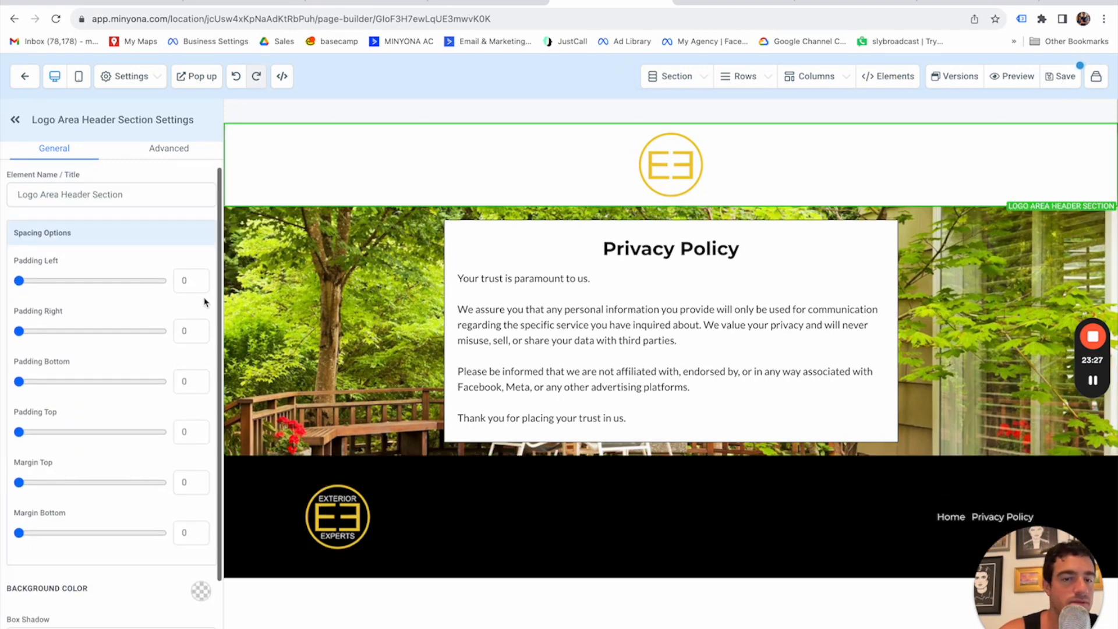
scroll(207, 301, "down", 1)
left_click(201, 559)
left_click(115, 590)
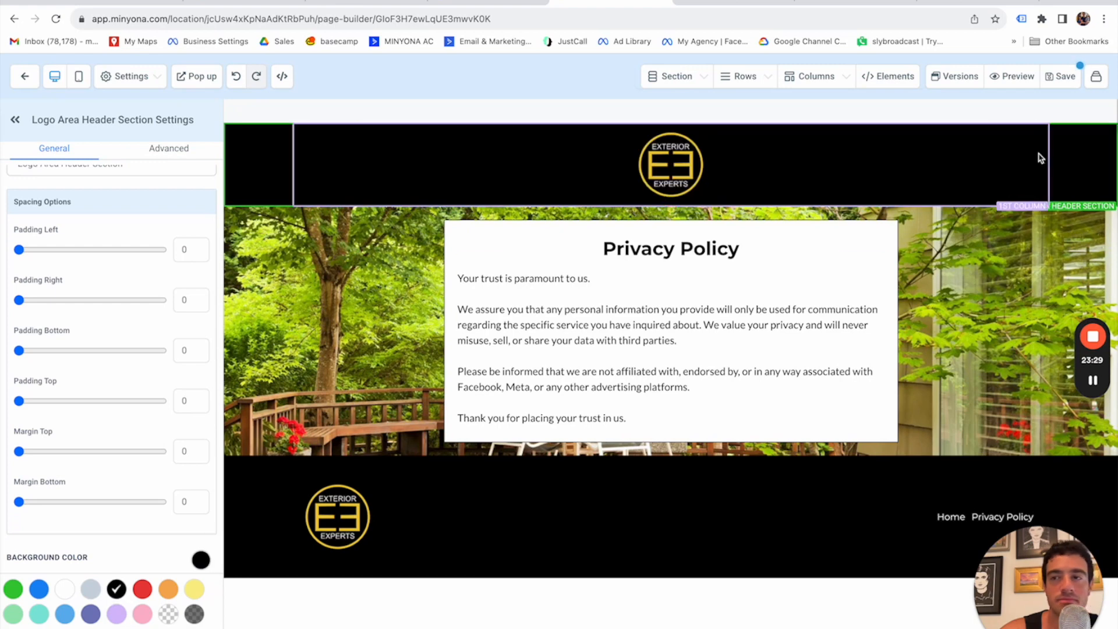
- Save the edited Privacy Page, dismissing the SEO Meta Data panel
left_click(1060, 76)
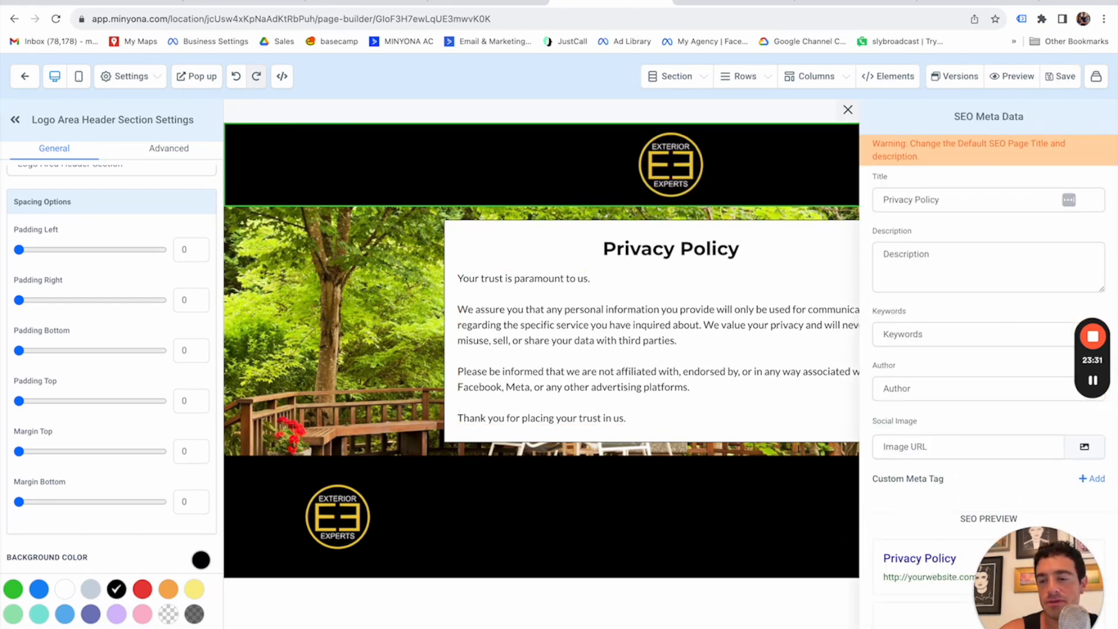
left_click(848, 109)
left_click(1060, 76)
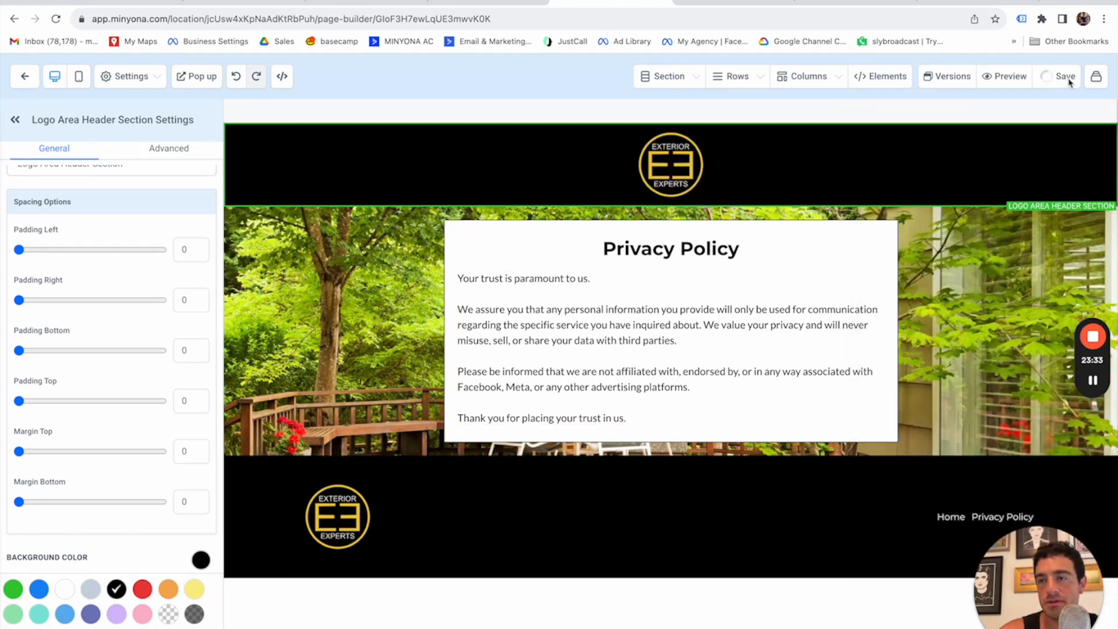
- Return to the funnel steps and open the Terms and Conditions for SMS page for editing
left_click(26, 77)
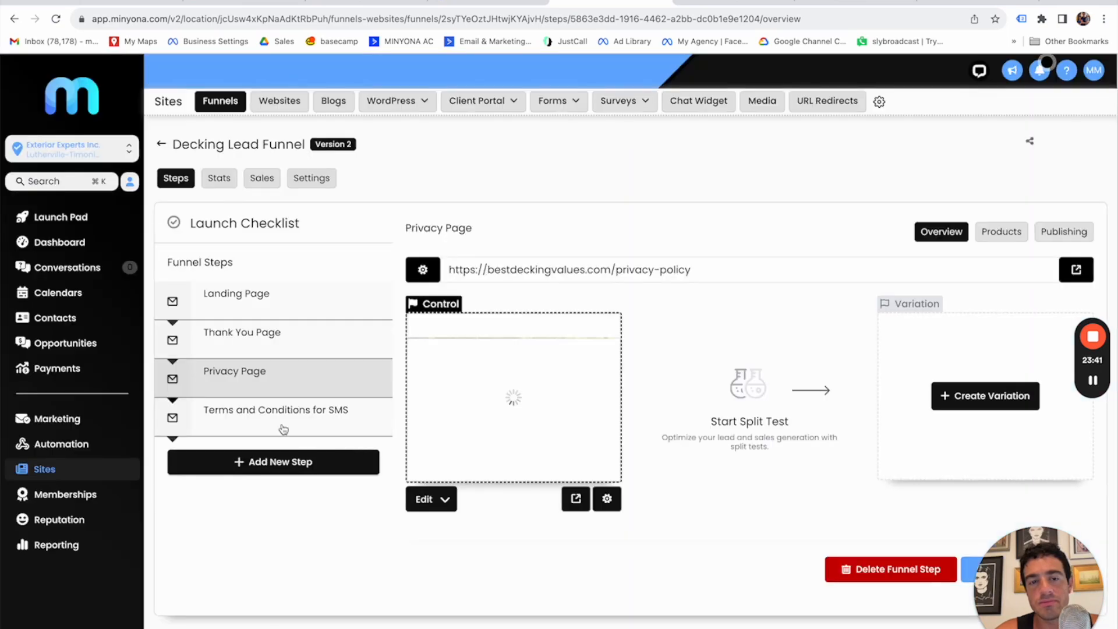
left_click(284, 428)
left_click(424, 501)
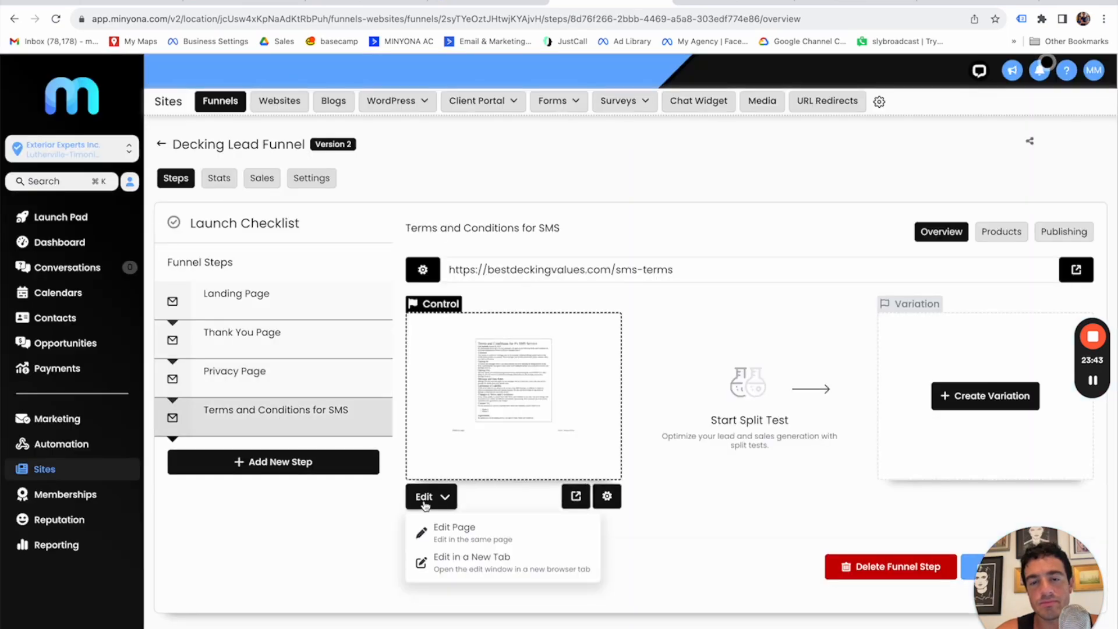
left_click(446, 530)
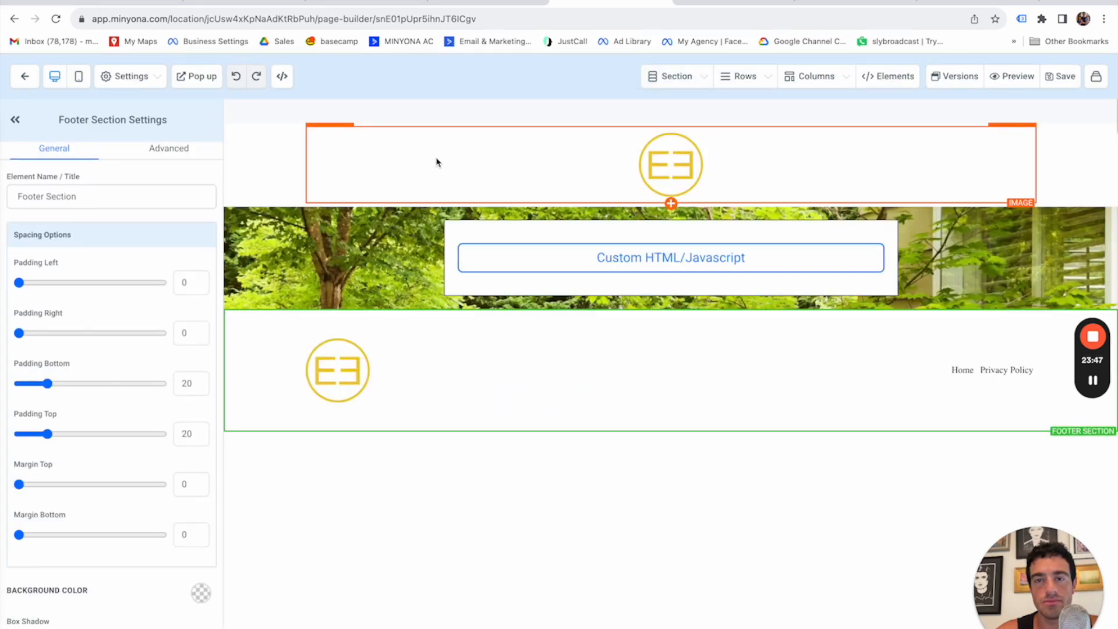
- Set the background color of the SMS terms page's Logo Area Header Section to black
left_click(277, 160)
left_click(198, 592)
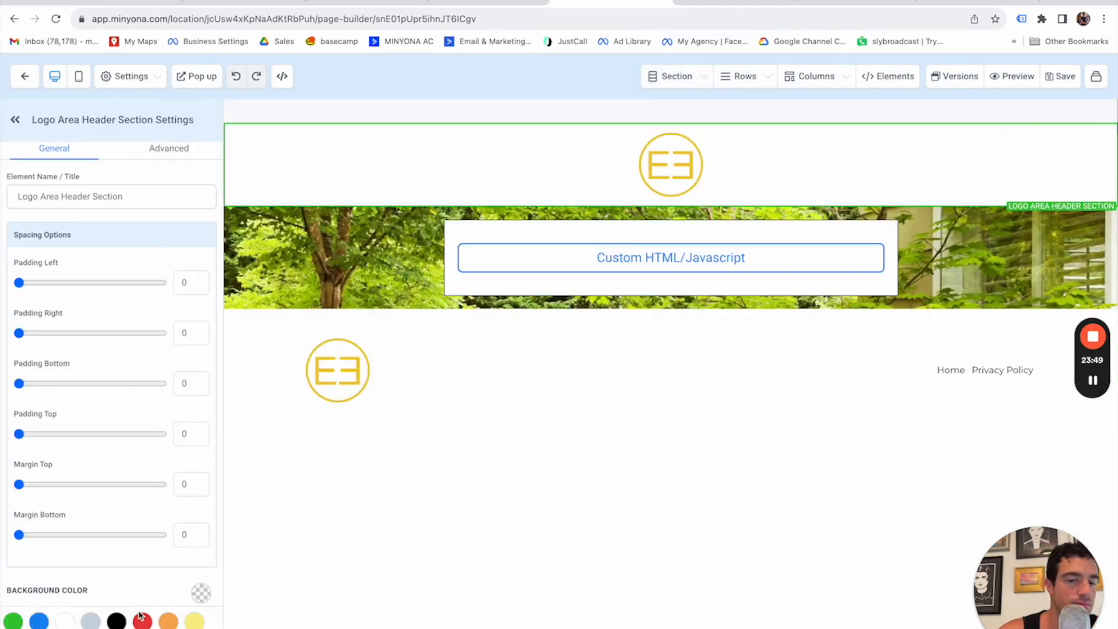
left_click(116, 620)
- Set the SMS terms page's Footer Section background to black and its navigation menu background to transparent
scroll(175, 524, "down", 3)
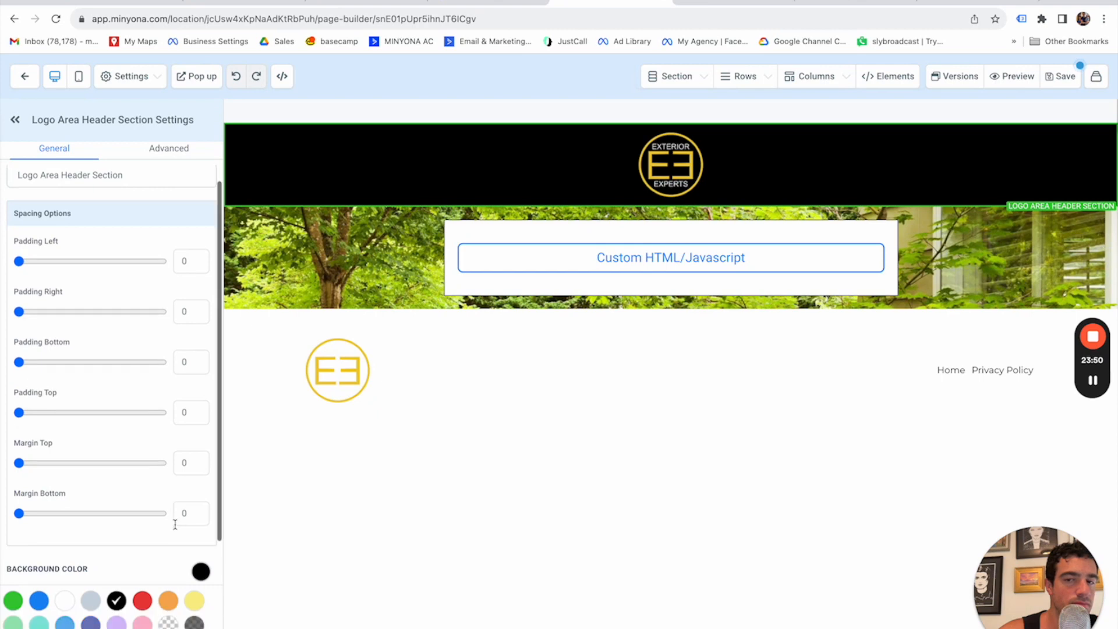
left_click(280, 394)
left_click(115, 429)
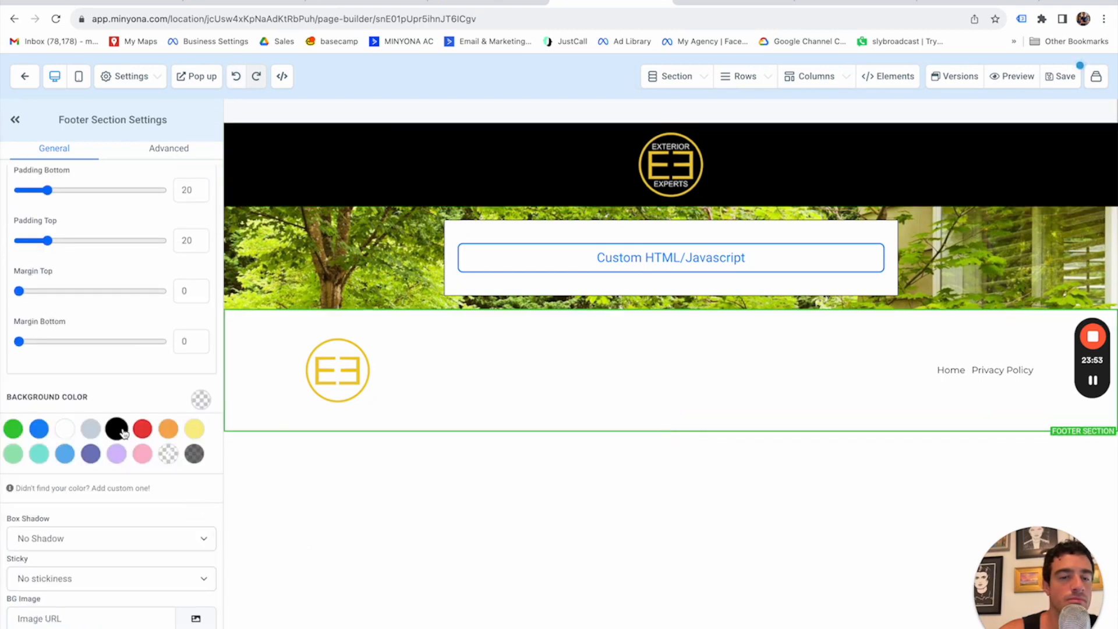
left_click(531, 394)
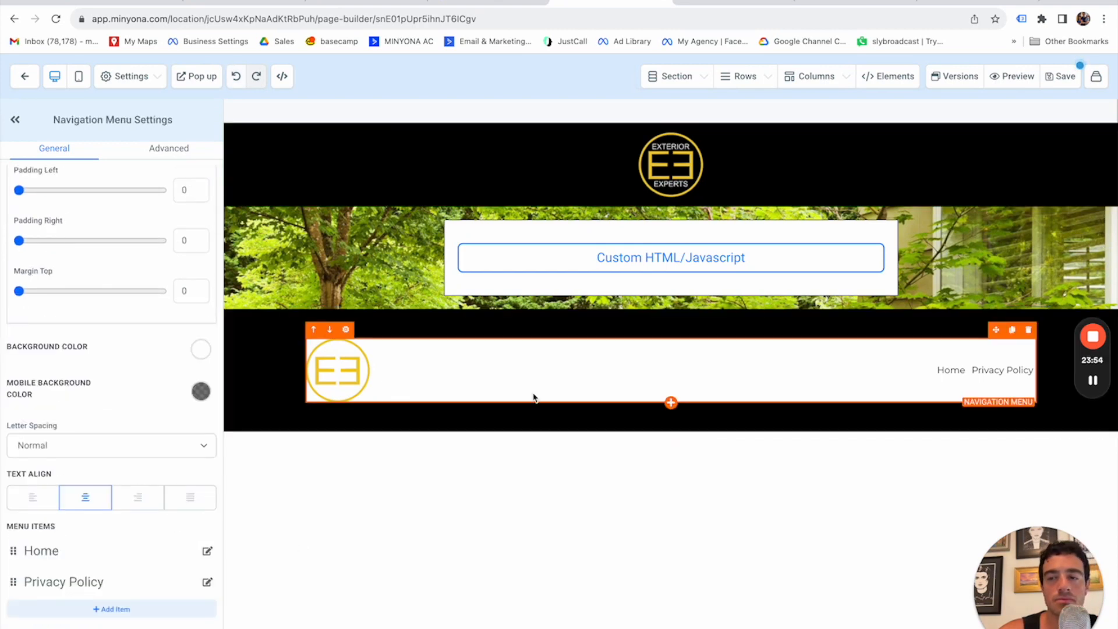
left_click(212, 350)
left_click(168, 403)
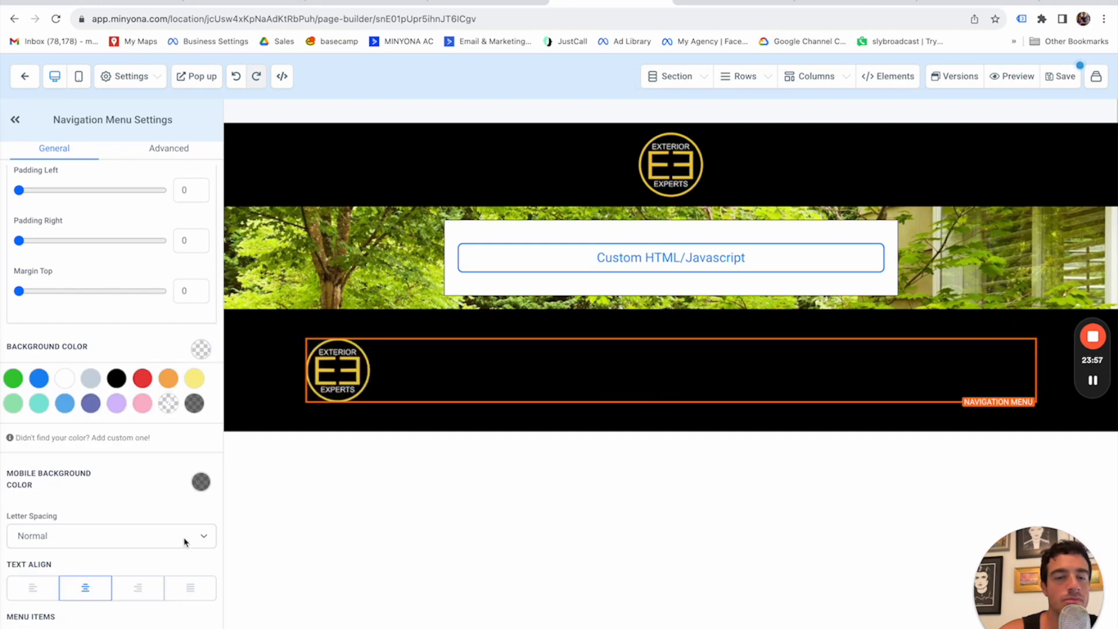
- Set the SMS terms page's footer navigation menu text color to white and save the page
scroll(184, 547, "down", 3)
scroll(191, 588, "down", 4)
left_click(193, 480)
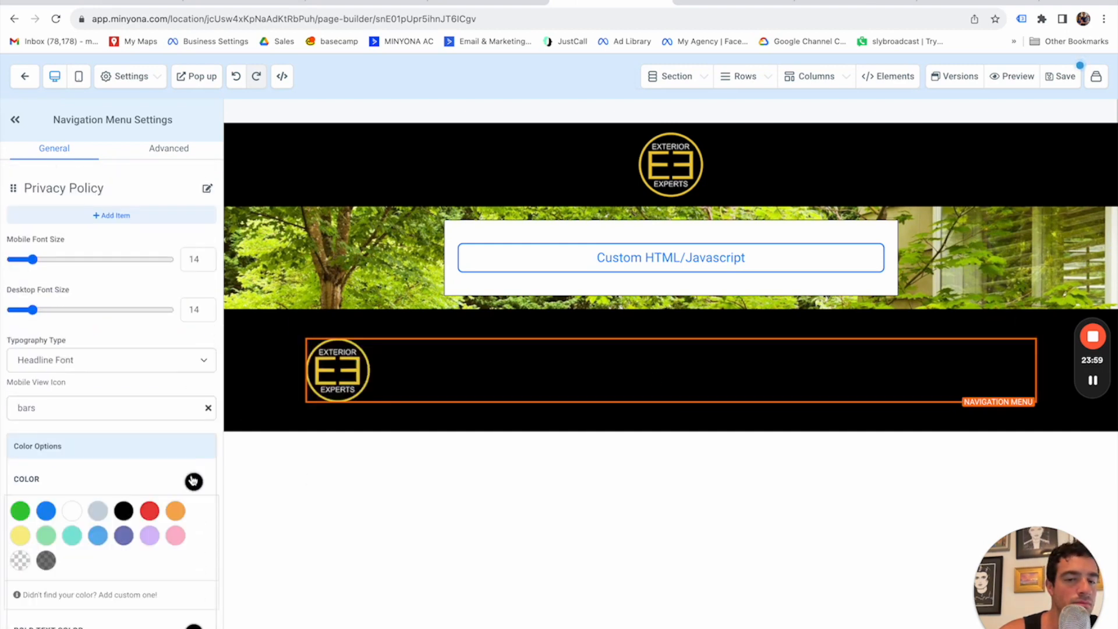
left_click(72, 511)
left_click(1069, 76)
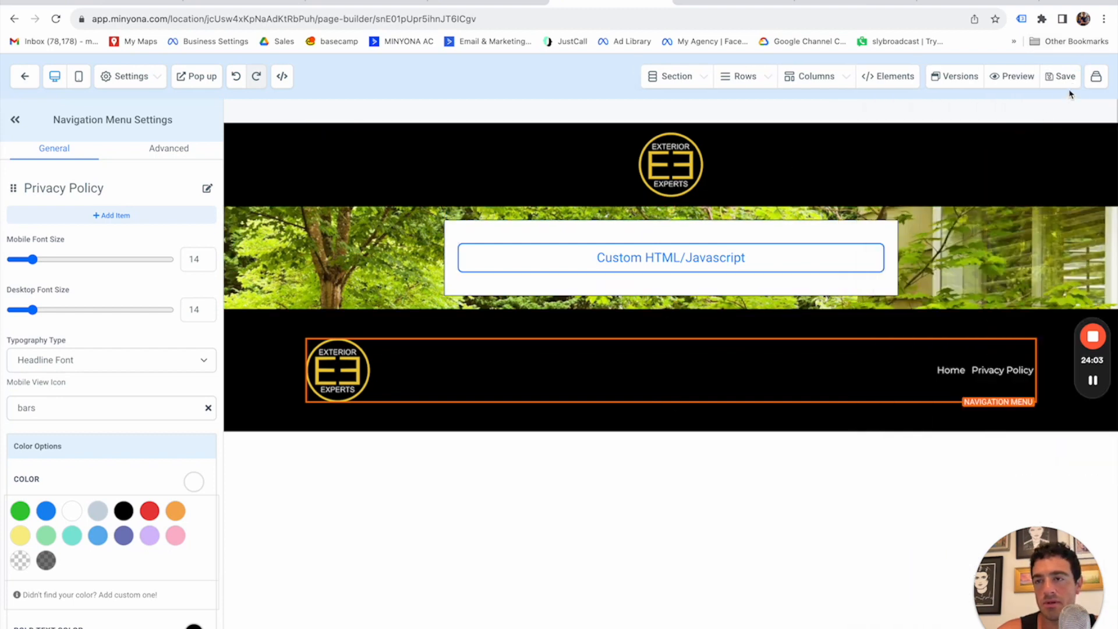
left_click(1068, 79)
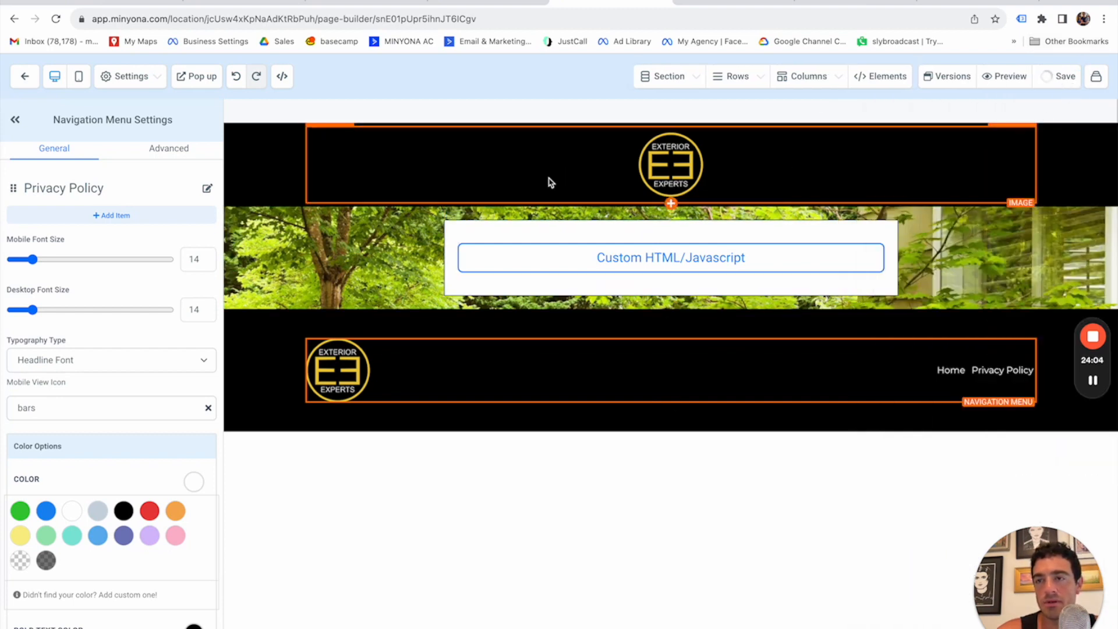
- Return to the funnel steps and open the Landing Page for editing
left_click(23, 82)
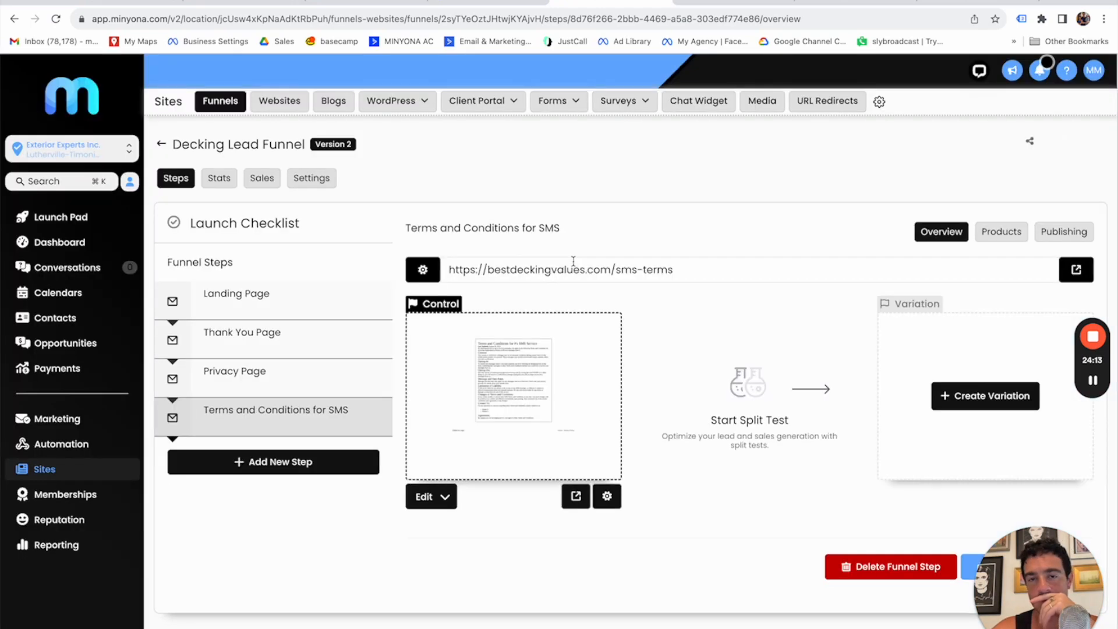
left_click(276, 309)
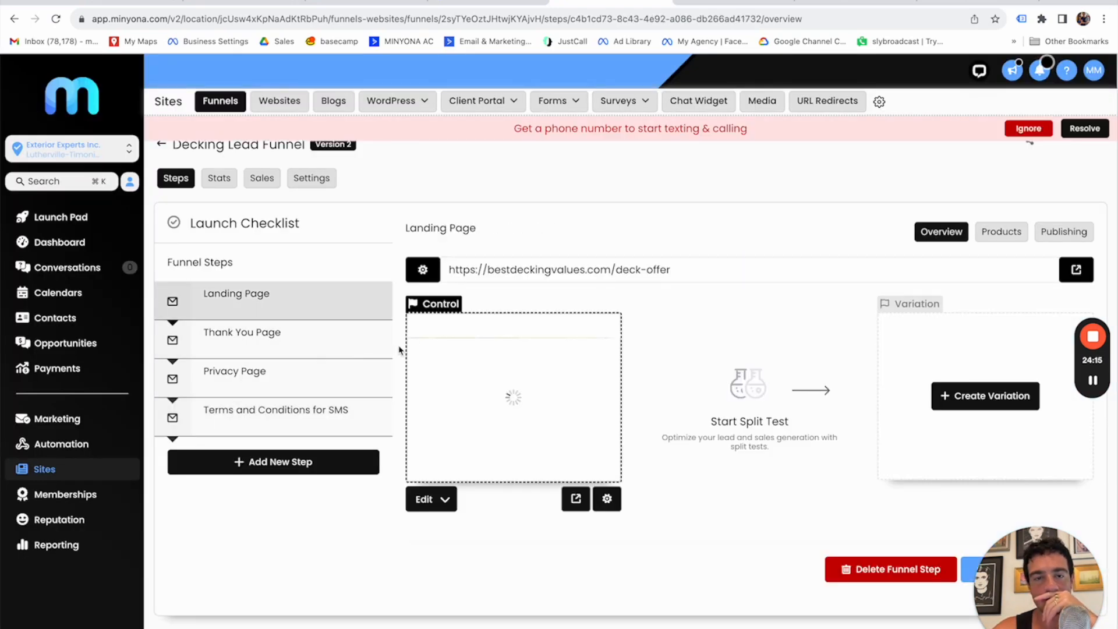
left_click(444, 495)
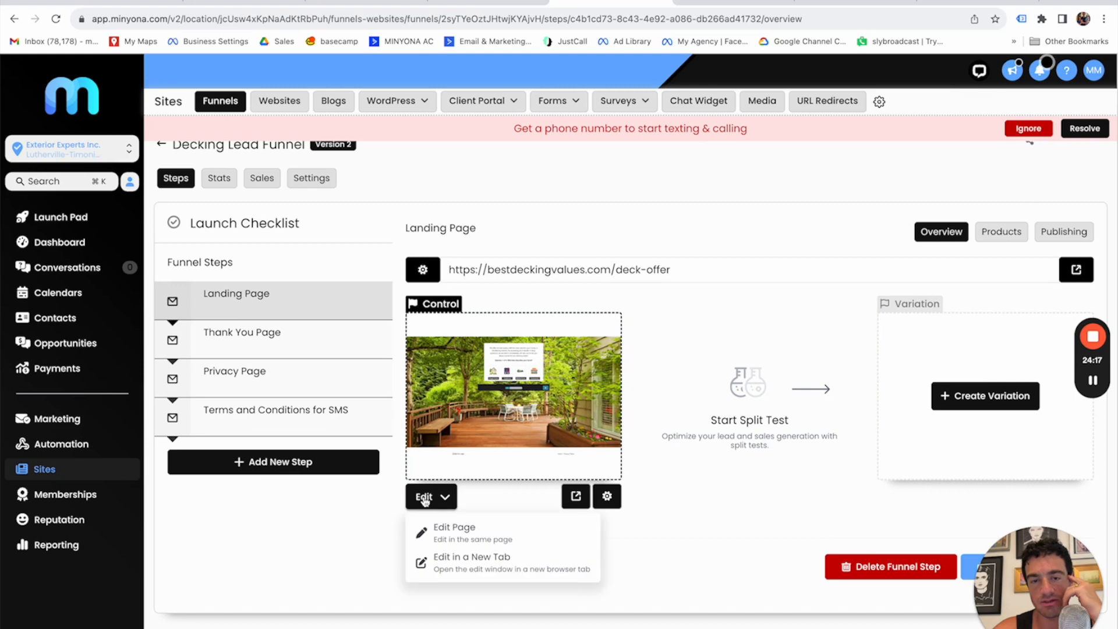
left_click(430, 531)
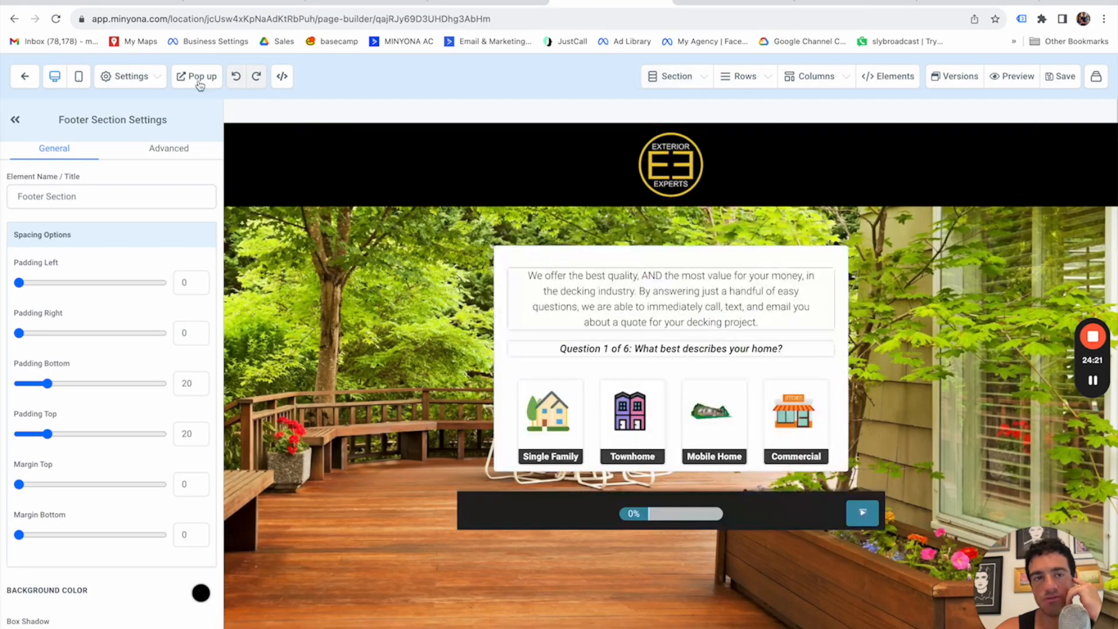
- Set the redirect action of the Landing Page popup's Simple Contact Form to Go to Next step and save the page
left_click(216, 85)
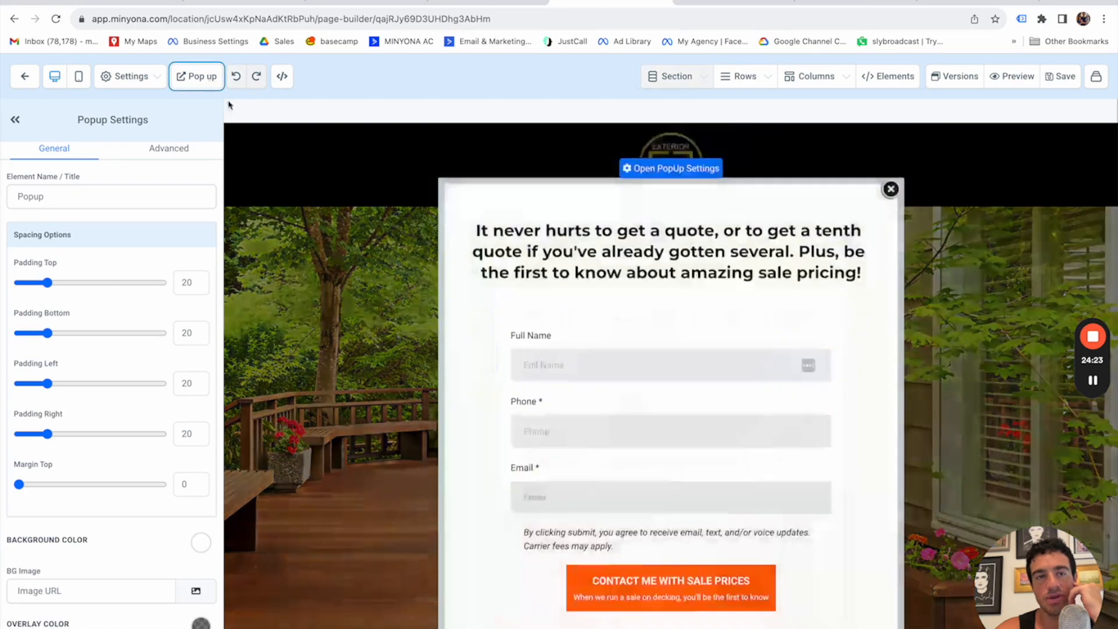
left_click(604, 348)
scroll(156, 464, "down", 1)
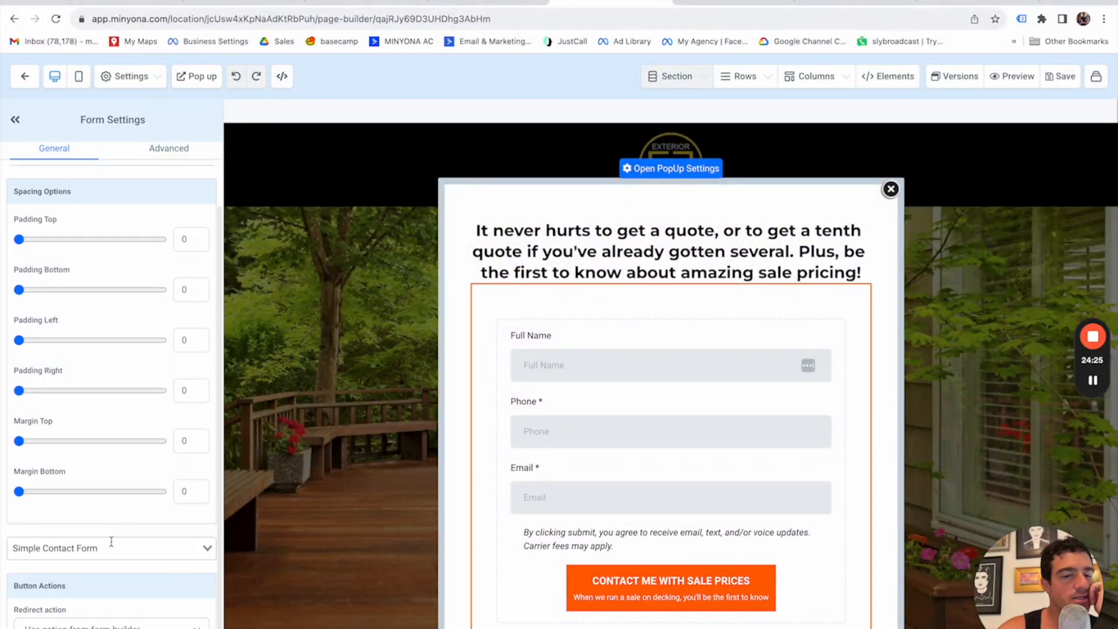
left_click(110, 627)
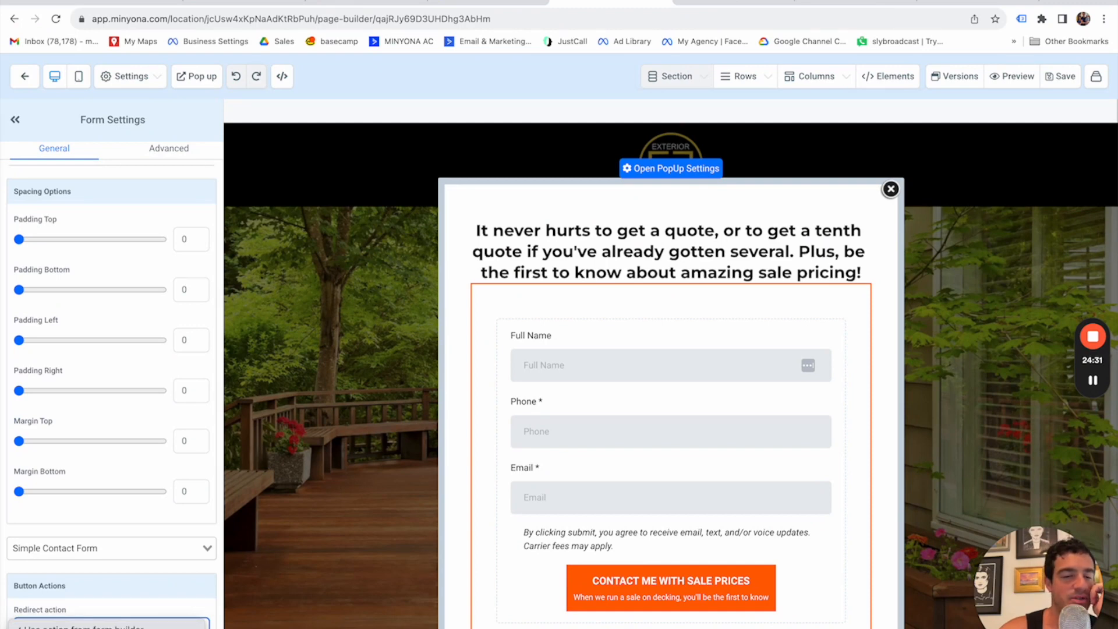
left_click(76, 628)
left_click(1060, 77)
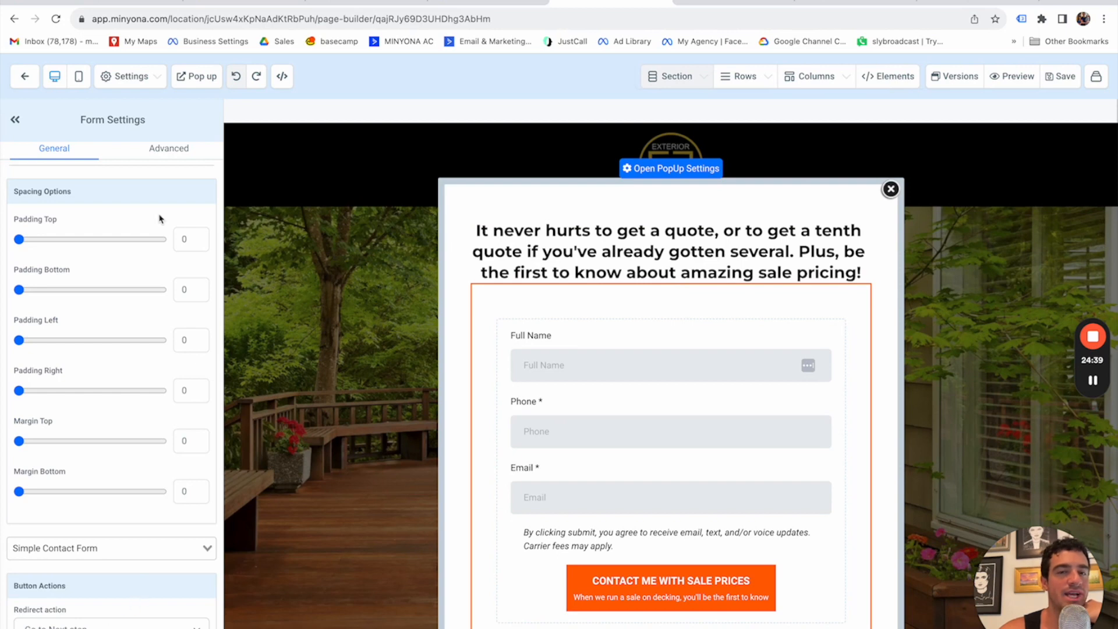
- Return to the Decking Lead Funnel overview and ignore the phone number notice
left_click(29, 82)
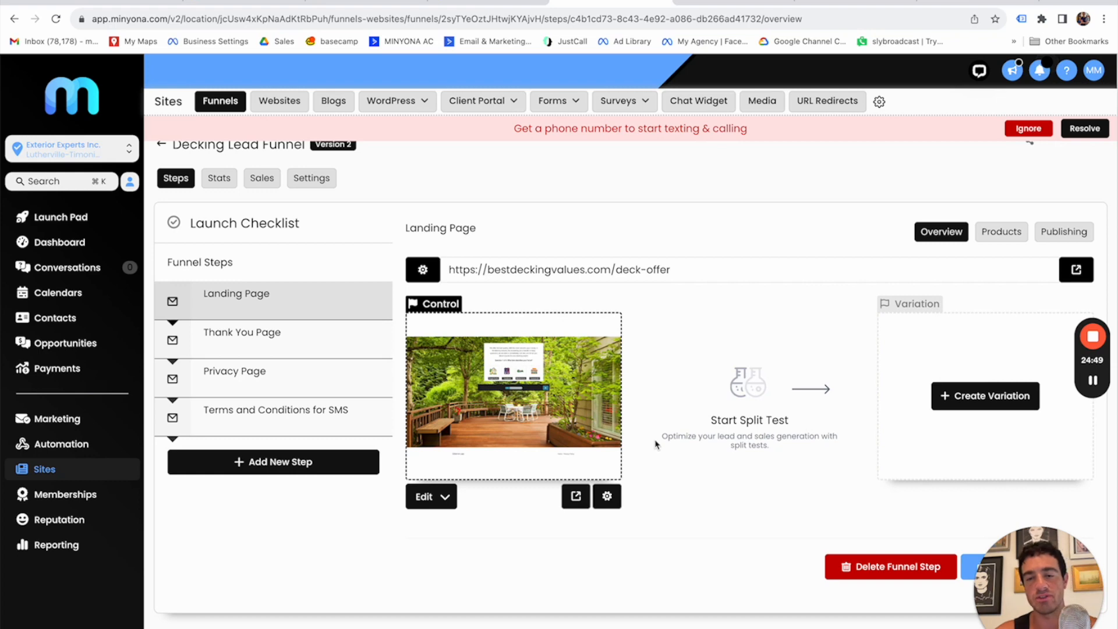
left_click(1026, 129)
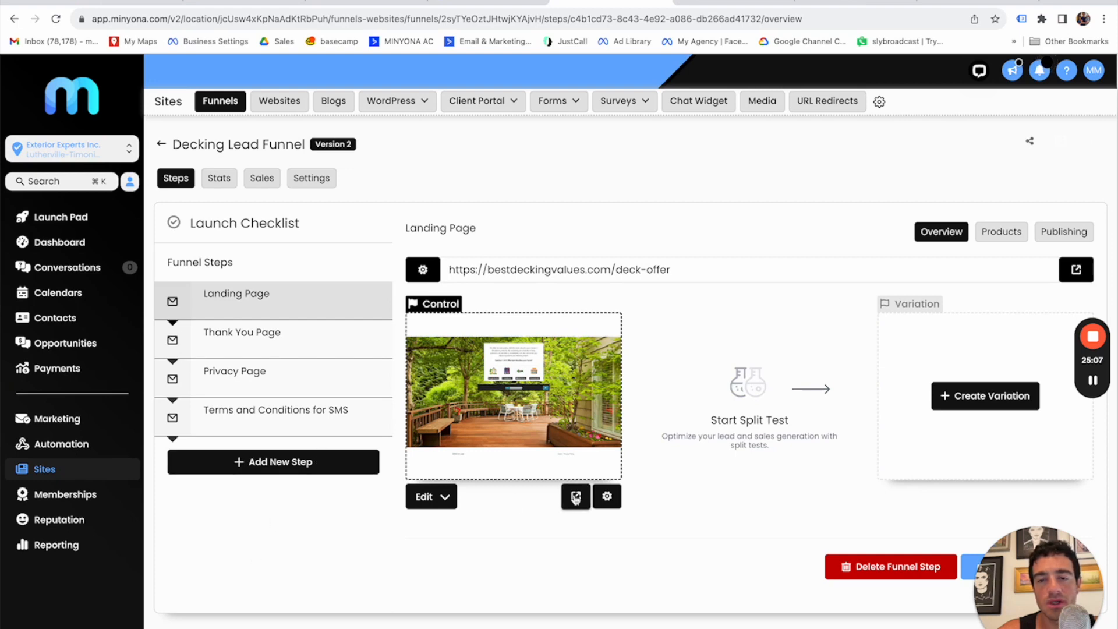
- Preview the live Landing Page, checking its header, footer and exit popup form, and return to the funnel overview
left_click(575, 496)
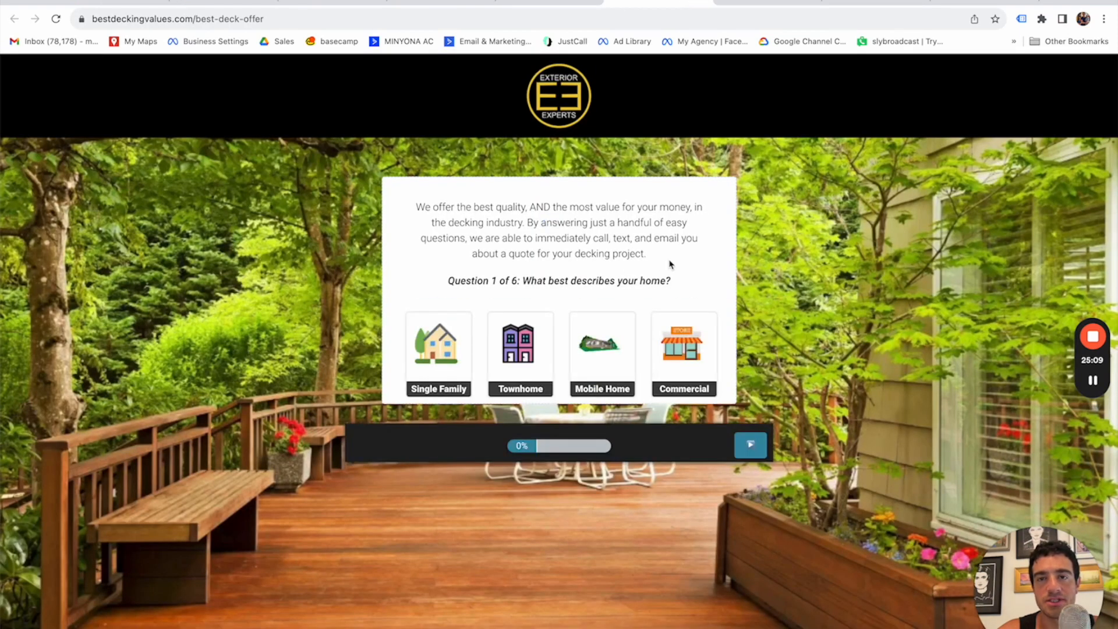
scroll(693, 307, "down", 5)
scroll(693, 306, "up", 5)
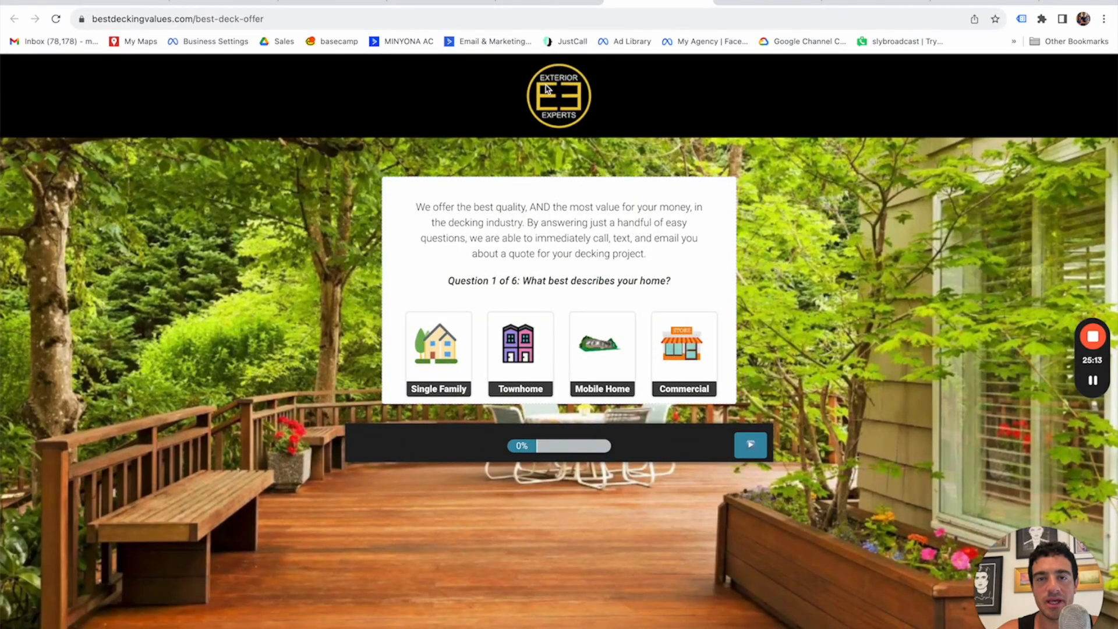
mouse_move(540, 50)
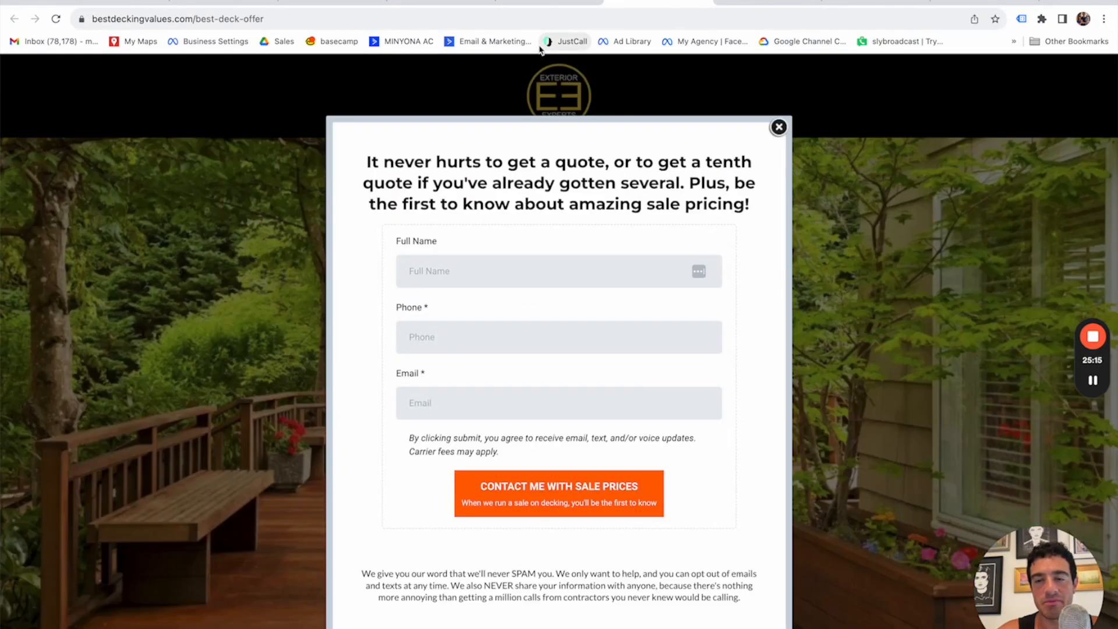
left_click(779, 128)
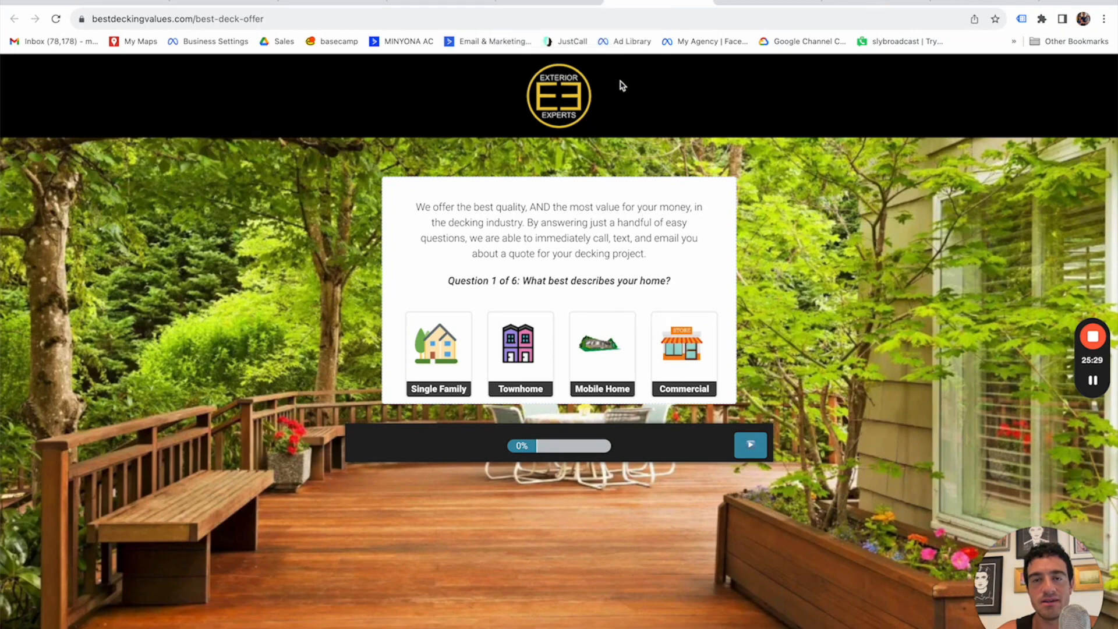
left_click(633, 5)
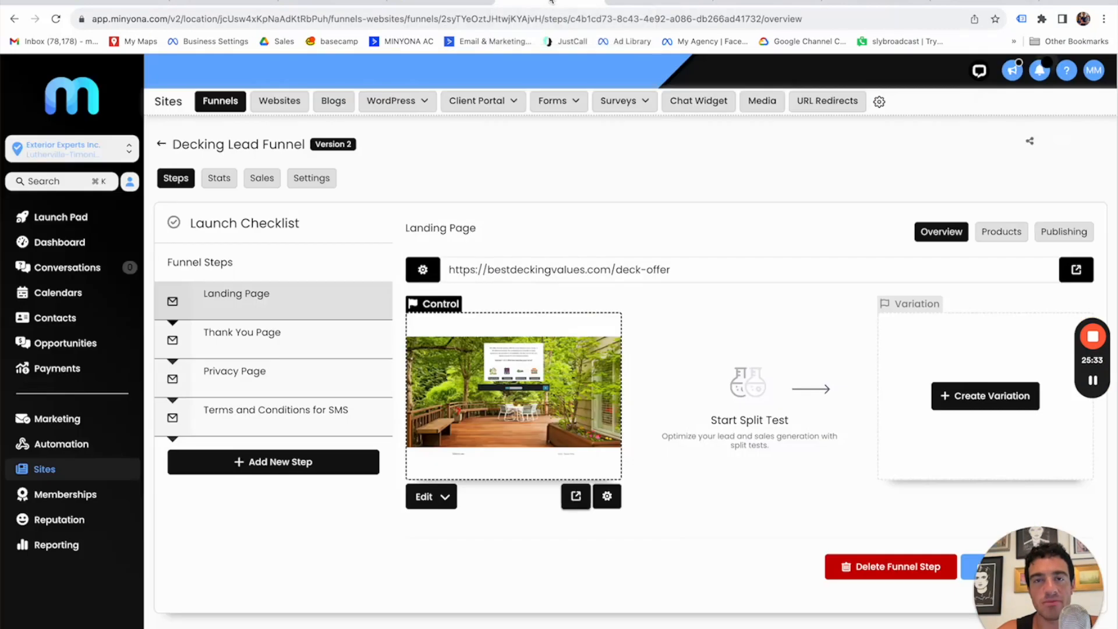